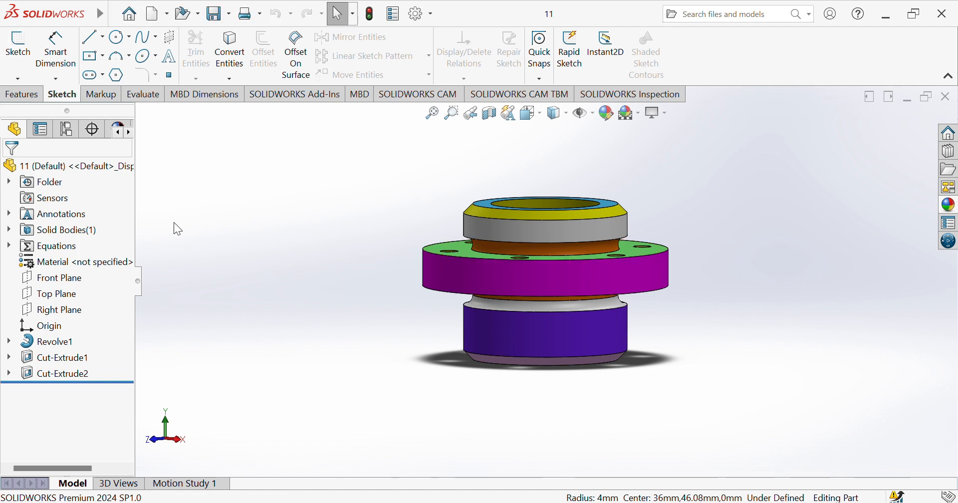
- Create a new part with MMGS units and start a sketch on the Front Plane
key(ctrl+n)
double_click(297, 289)
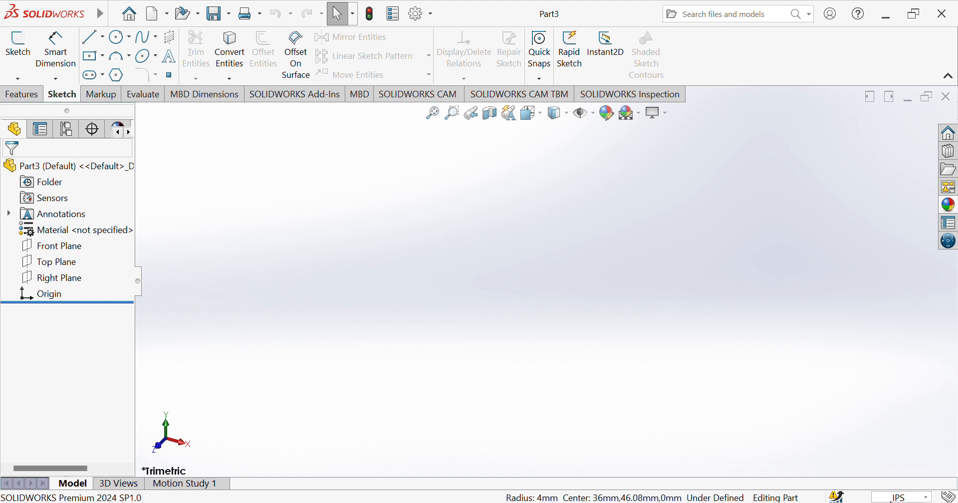
click(841, 435)
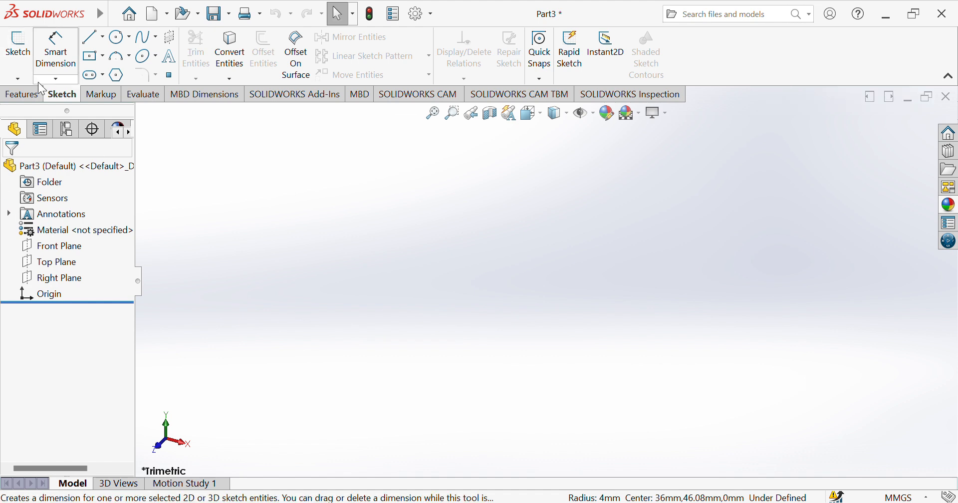
click(22, 58)
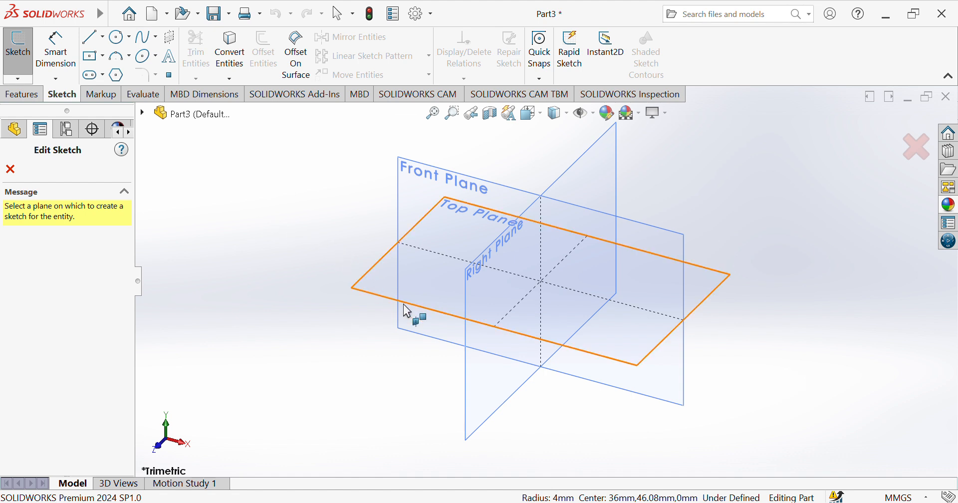
click(452, 201)
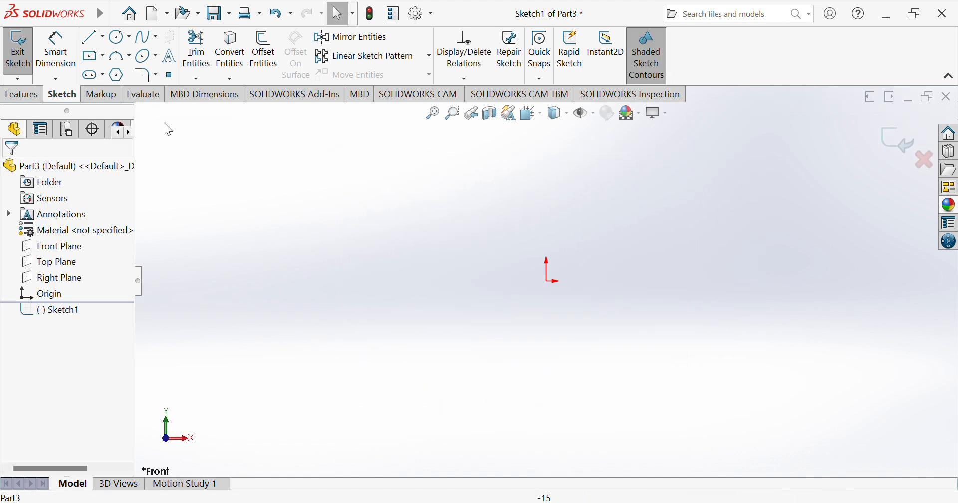
click(94, 40)
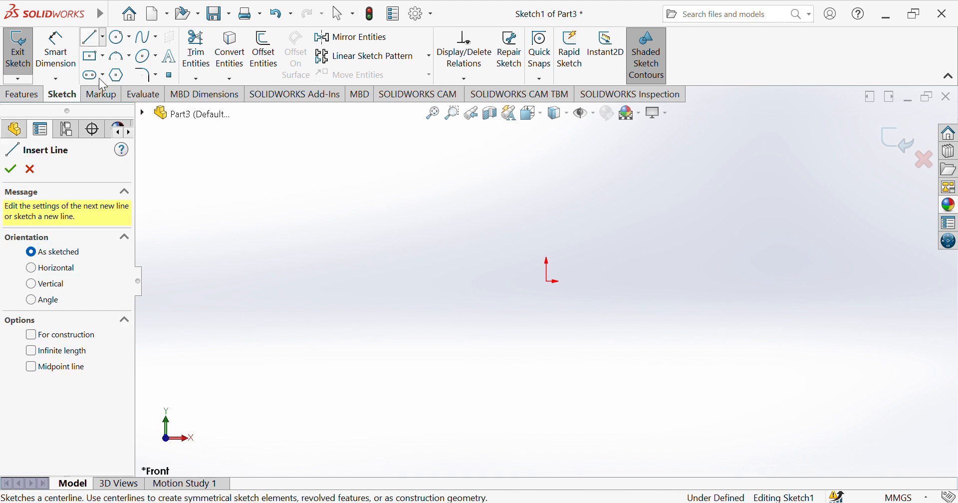
click(31, 335)
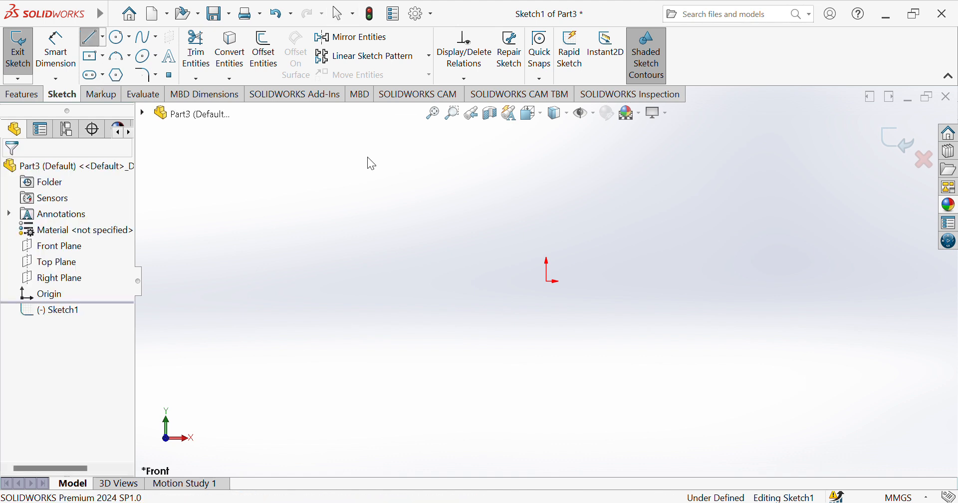
click(547, 131)
click(551, 470)
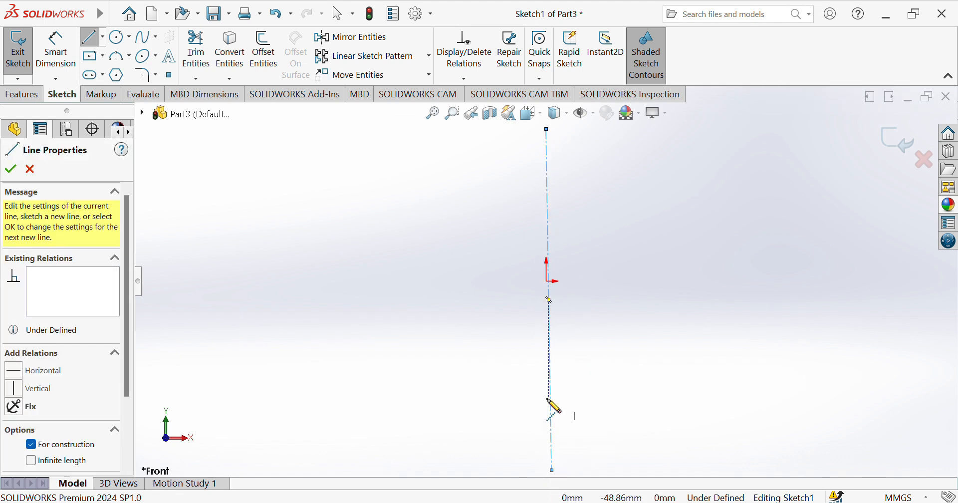
key(ctrl+z)
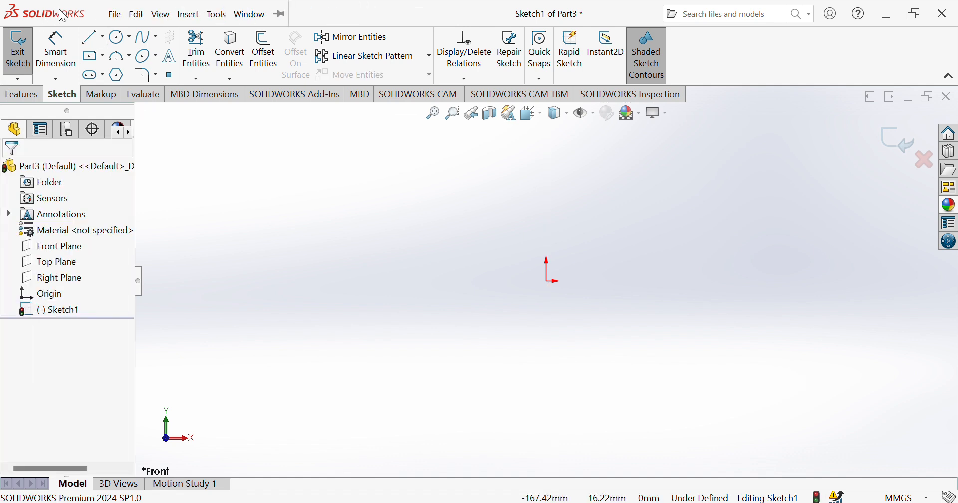
- Sketch a vertical centerline through the origin, extending above and below it
click(100, 38)
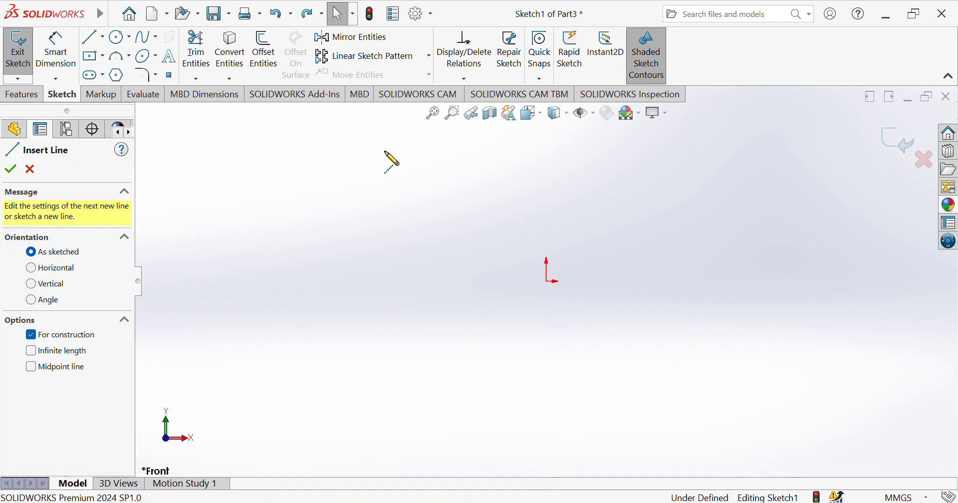
click(548, 135)
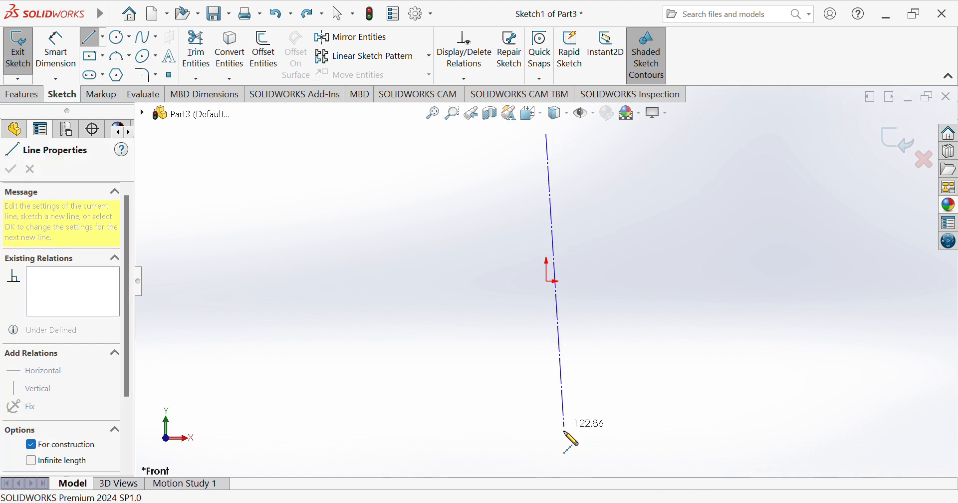
click(547, 452)
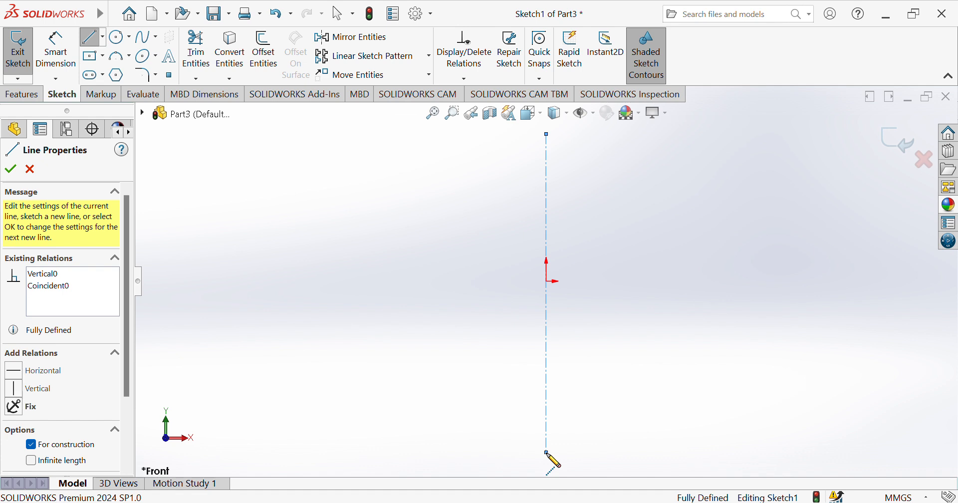
key(Escape)
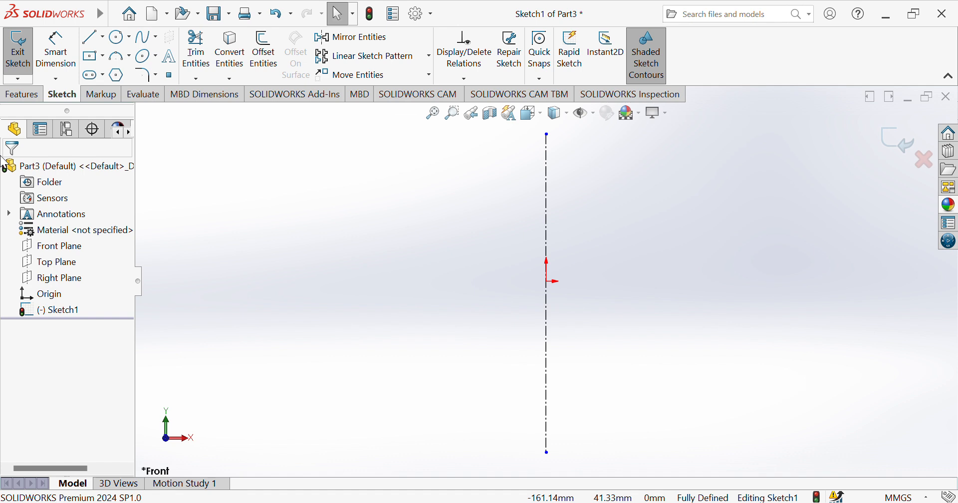
- Sketch a horizontal line about 41 mm long outward from the upper end of the centerline
click(92, 37)
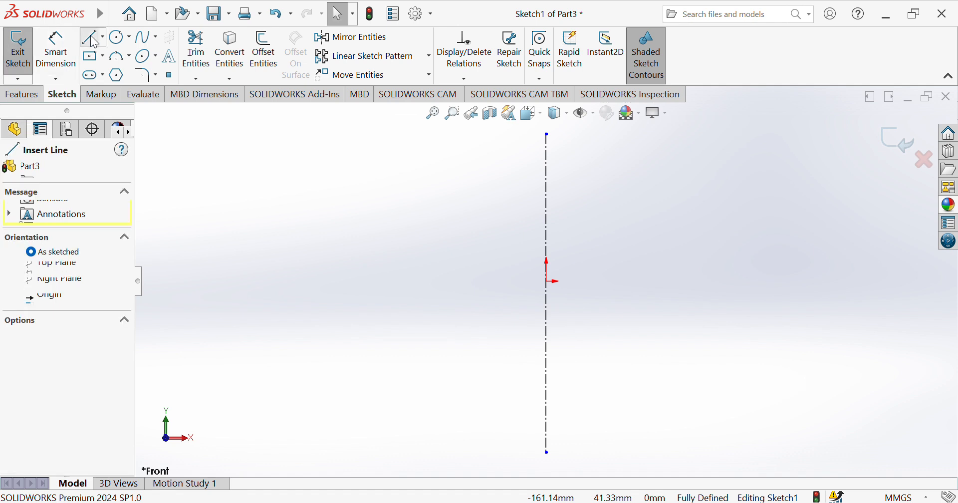
click(548, 133)
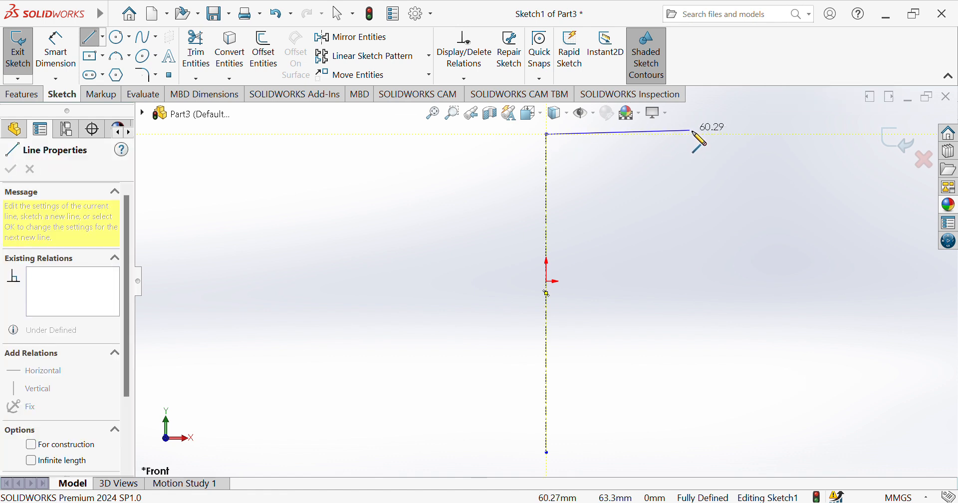
click(646, 134)
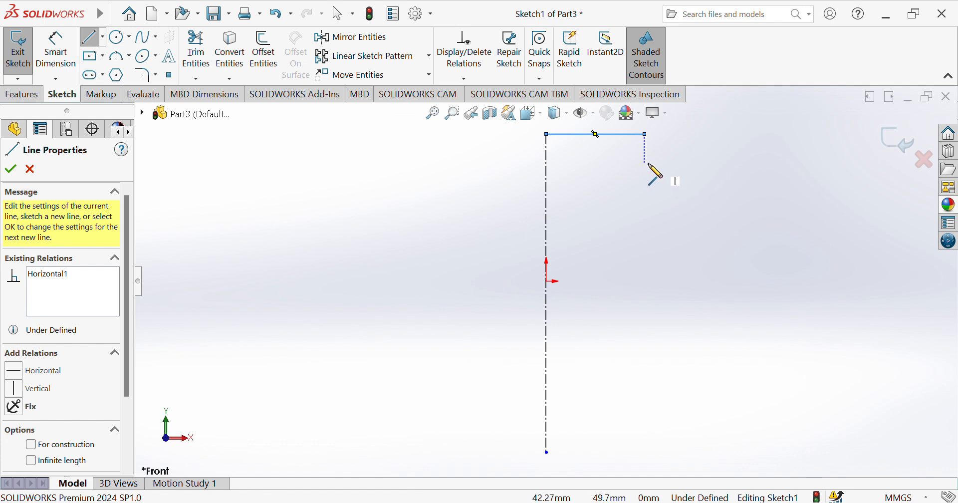
- Continue the profile with a short line sloping down and outward from the horizontal line's outer end, followed by a short vertical line downward
click(646, 133)
click(662, 152)
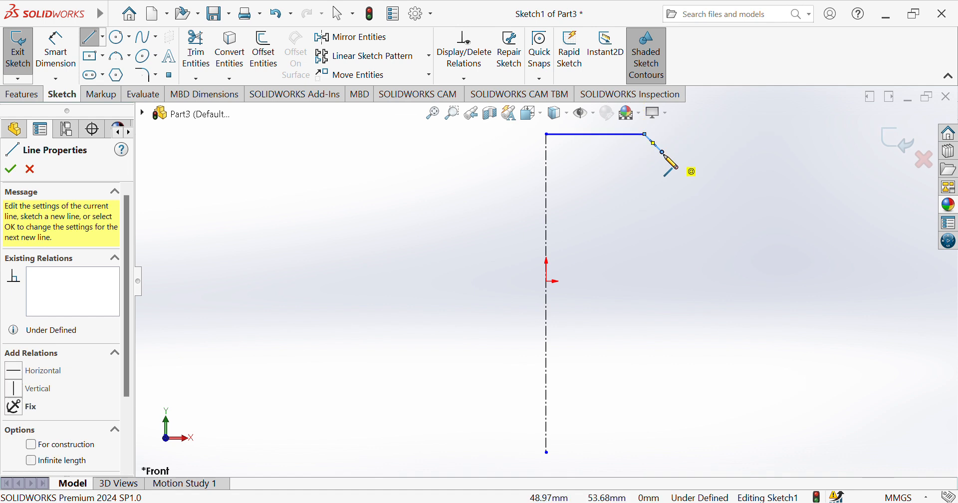
drag(662, 151, 664, 194)
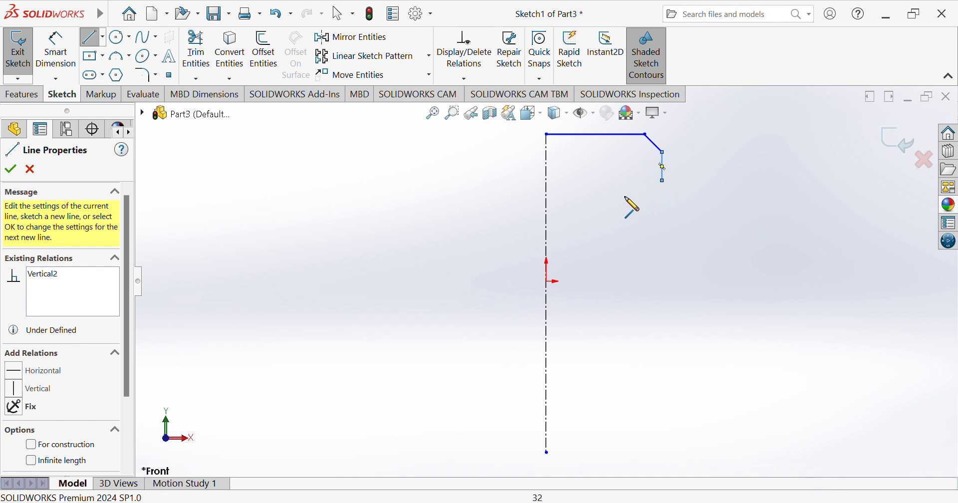
- Dimension the upper horizontal line's length as 32 mm
click(56, 50)
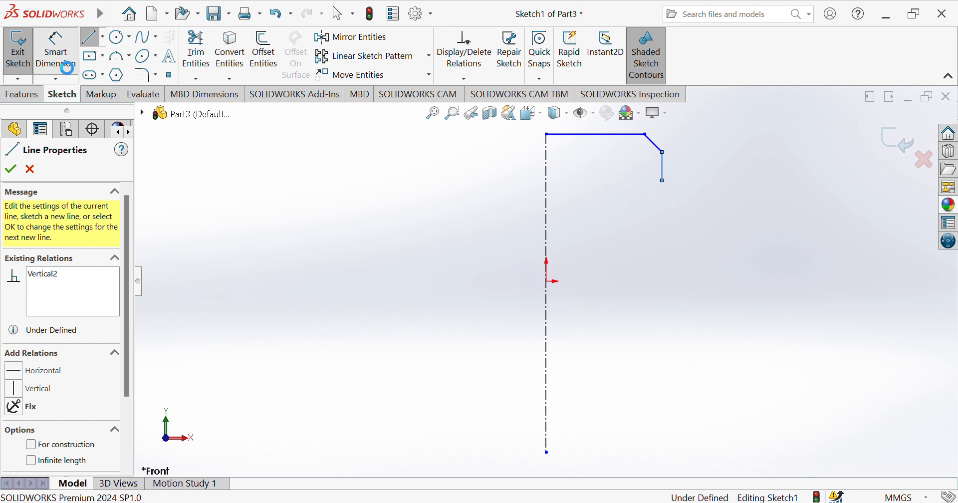
click(590, 136)
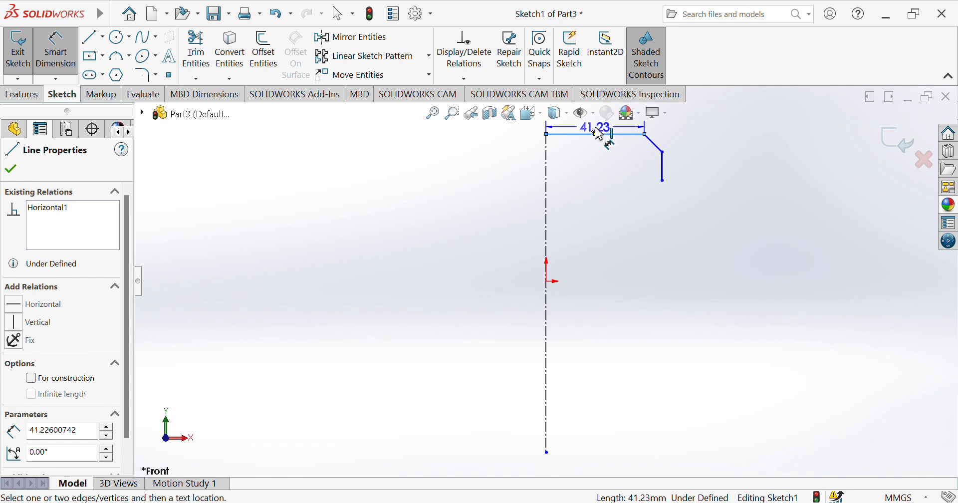
click(602, 133)
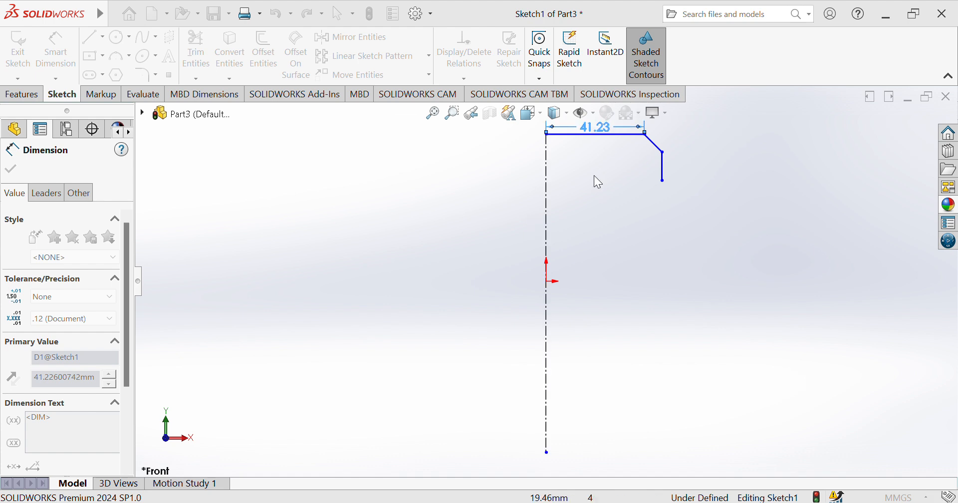
text(32)
key(Return)
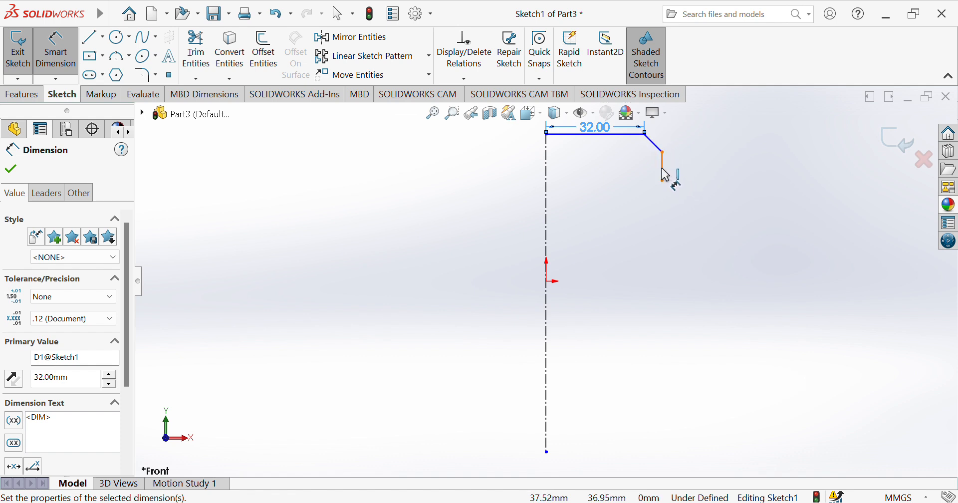
- Dimension the distance between the outer vertical line and the centerline as 36 mm
click(665, 175)
click(547, 171)
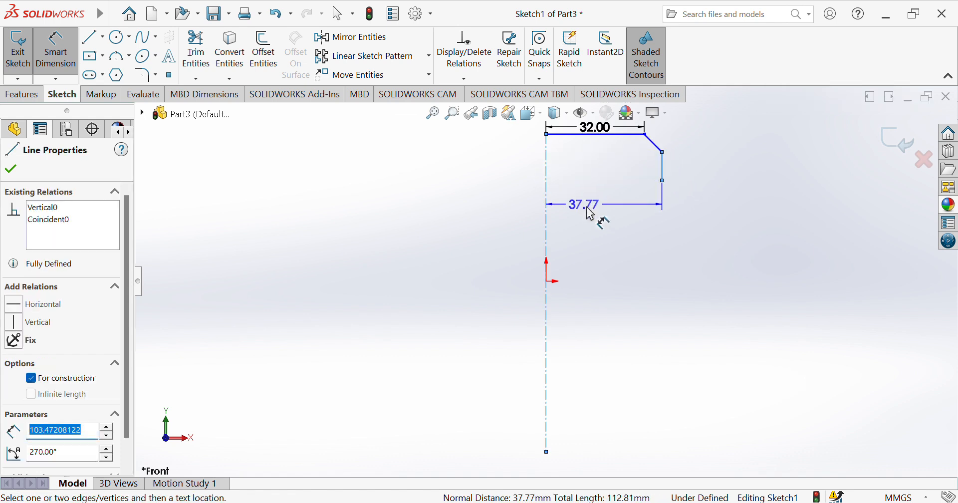
click(595, 210)
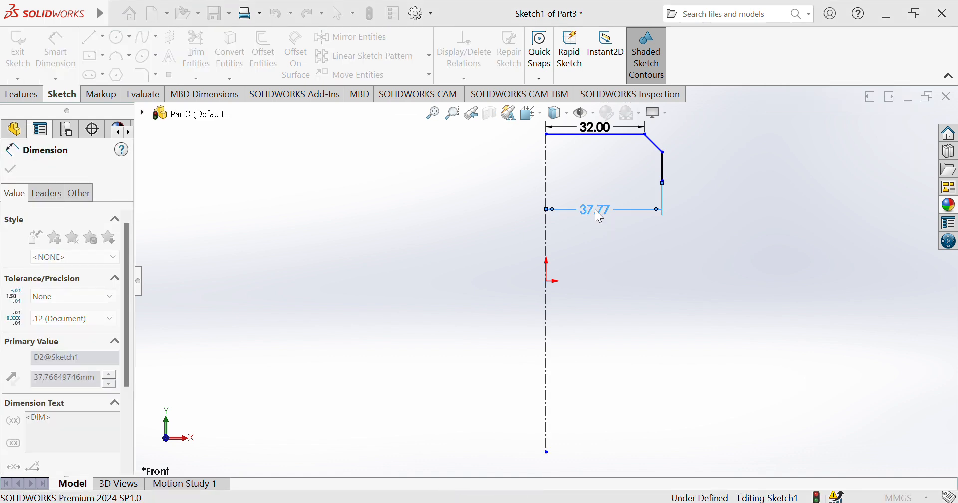
text(36)
key(Return)
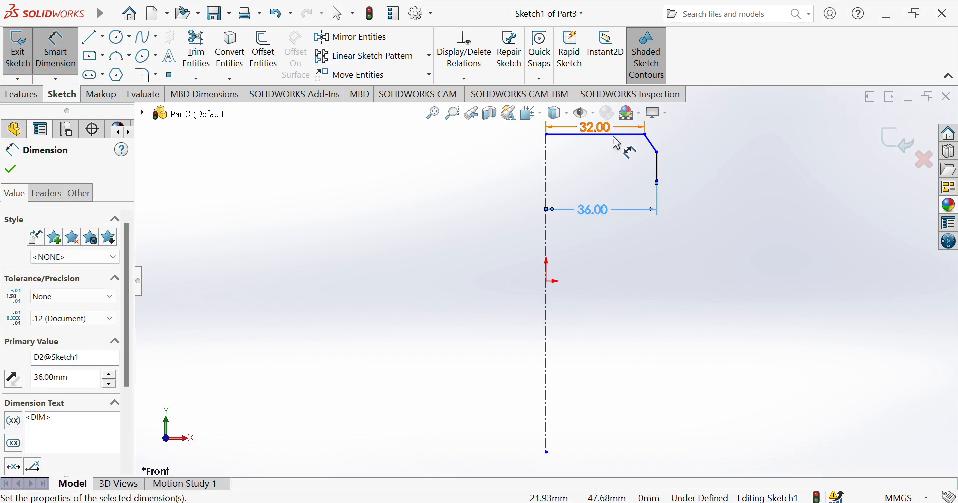
- Dimension the height from the upper horizontal line to the lower end of the outer vertical line as 24 mm
click(612, 145)
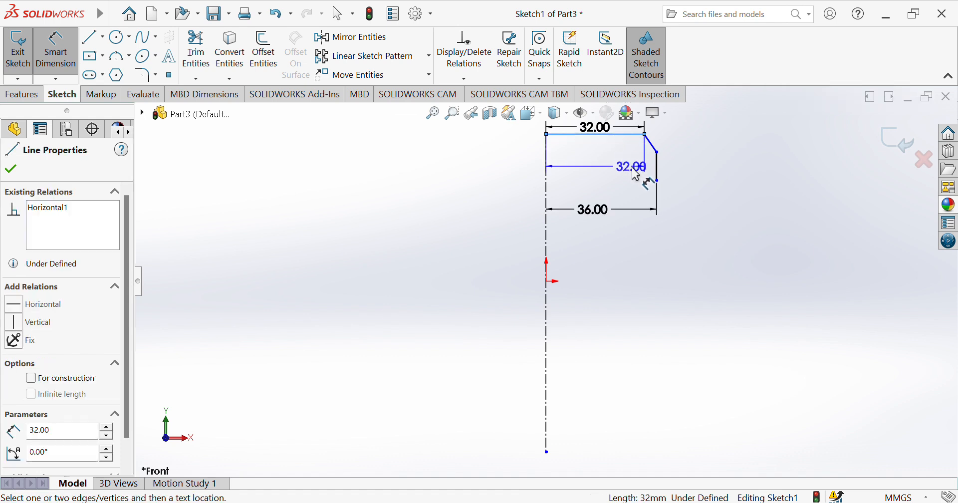
click(659, 184)
click(702, 171)
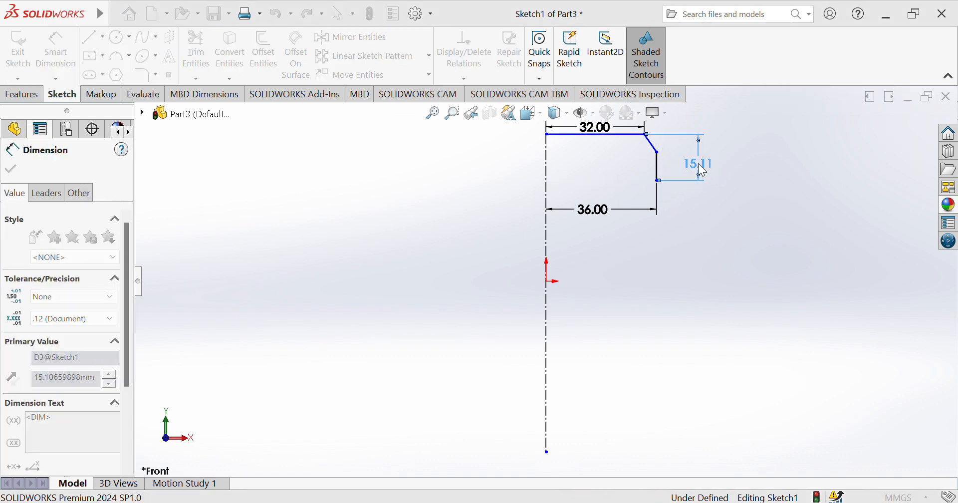
text(24)
key(Return)
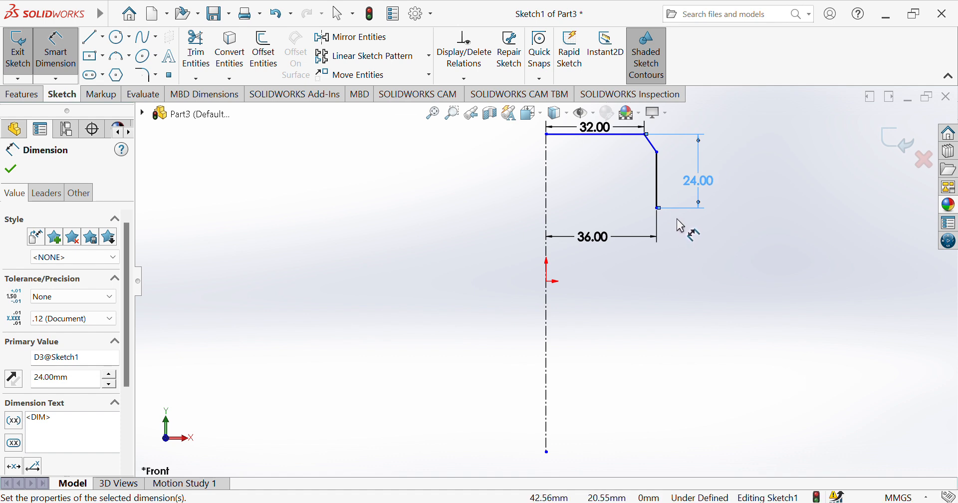
- Dimension the sloping corner line's vertical height below the upper horizontal line as 4 mm
click(657, 153)
click(643, 135)
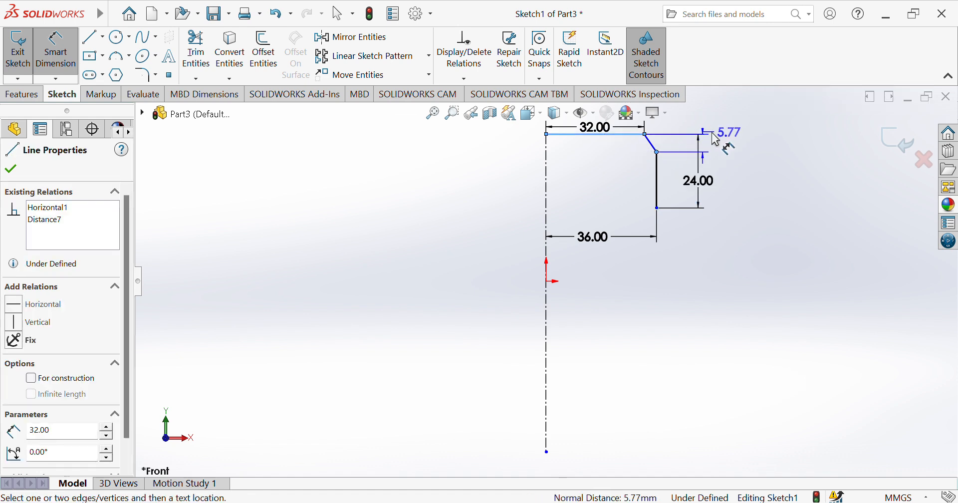
click(762, 137)
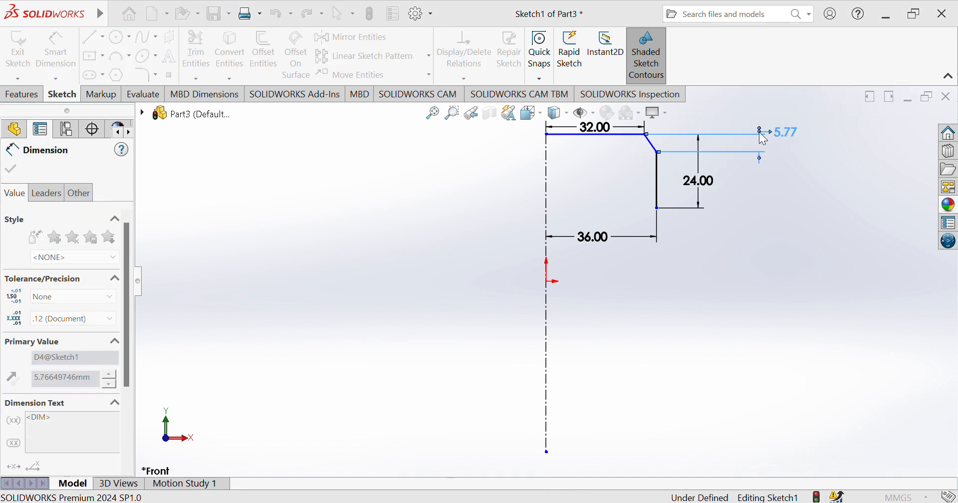
text(4)
key(Return)
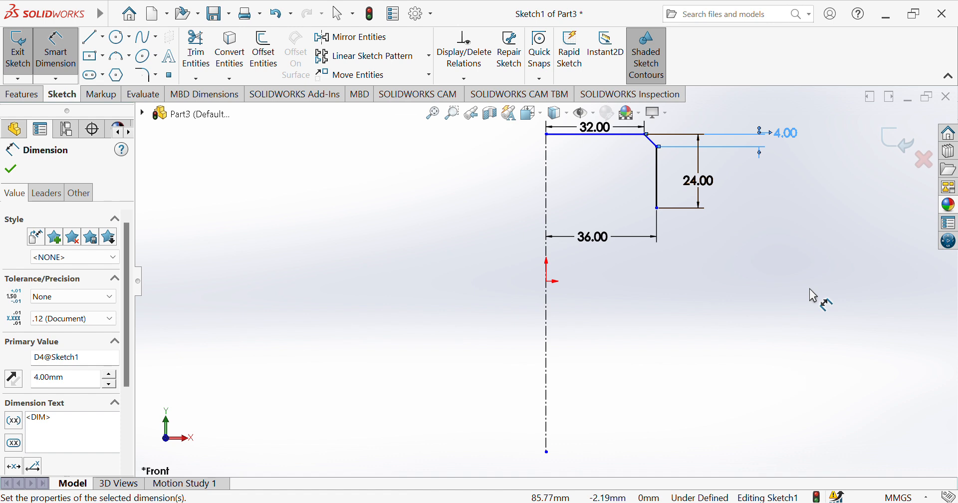
- Undo all the sketch dimensions and the sloping and vertical profile lines, going back to the first horizontal line
key(ctrl+z)
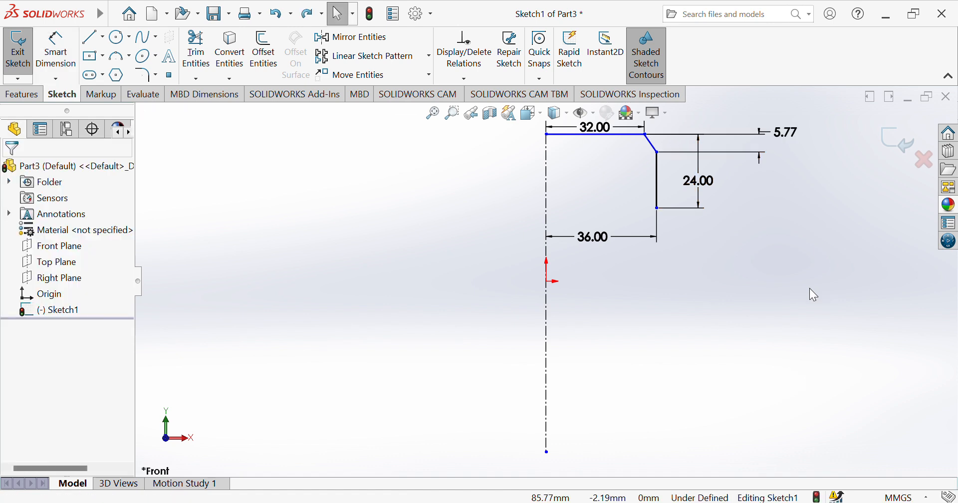
key(ctrl+z)
key(ctrl+z)
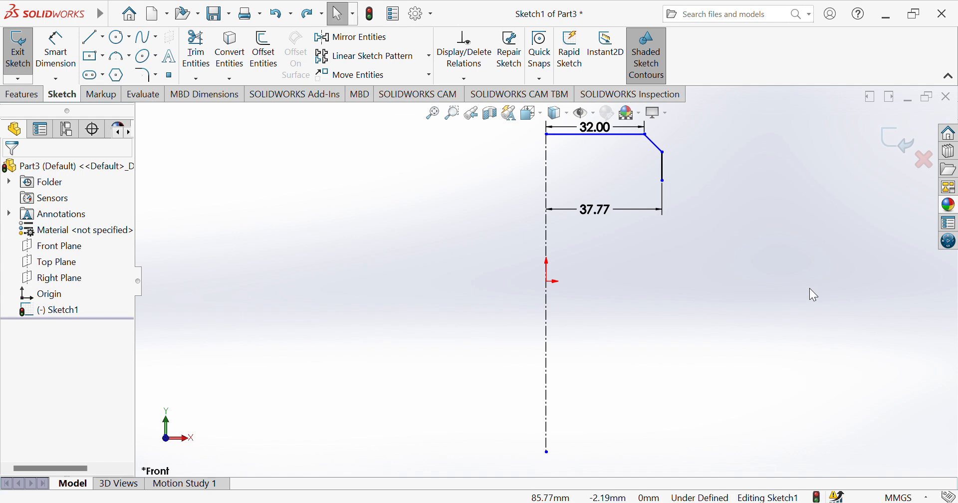
key(ctrl+z)
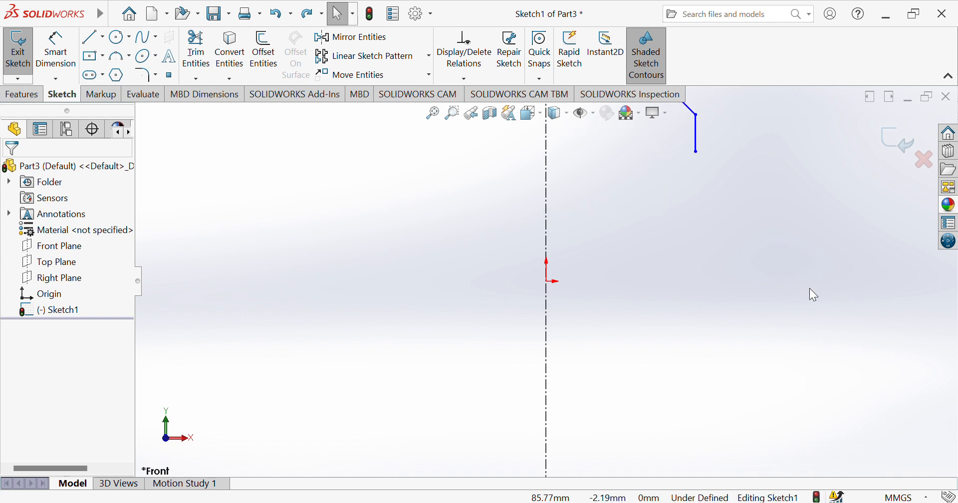
key(ctrl+z)
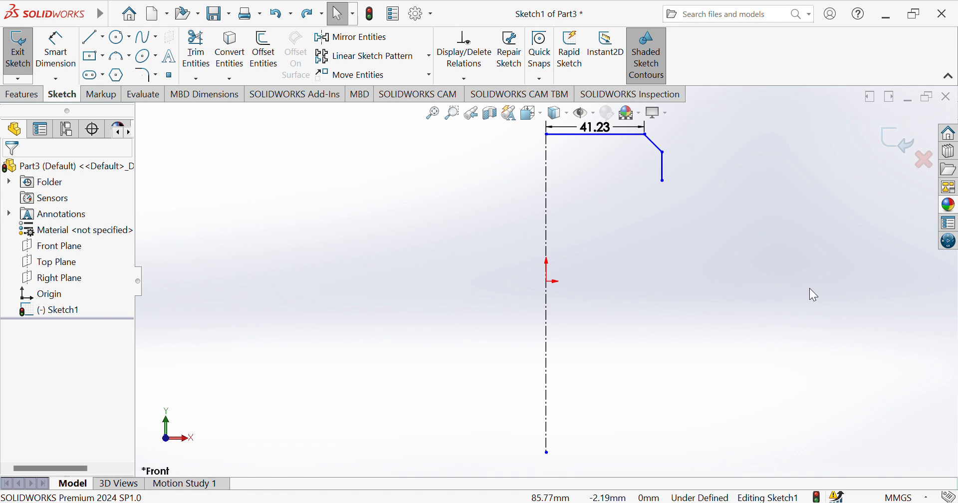
key(ctrl+z)
key(ctrl+z)
key(ctrl+z)
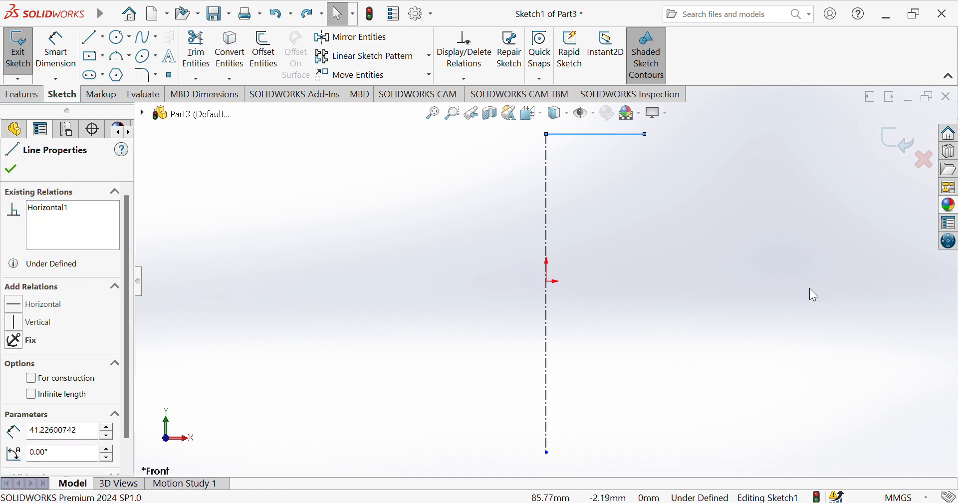
- Undo the remaining horizontal line and sketch a stepped profile from the centerline's upper end, about 31 mm wide, 32 mm high, with a 43 mm lowest line
key(ctrl+z)
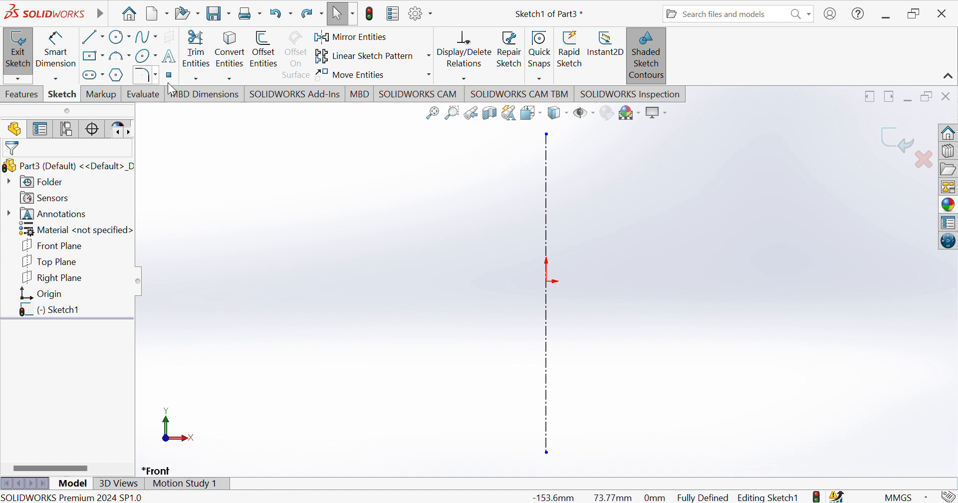
click(92, 37)
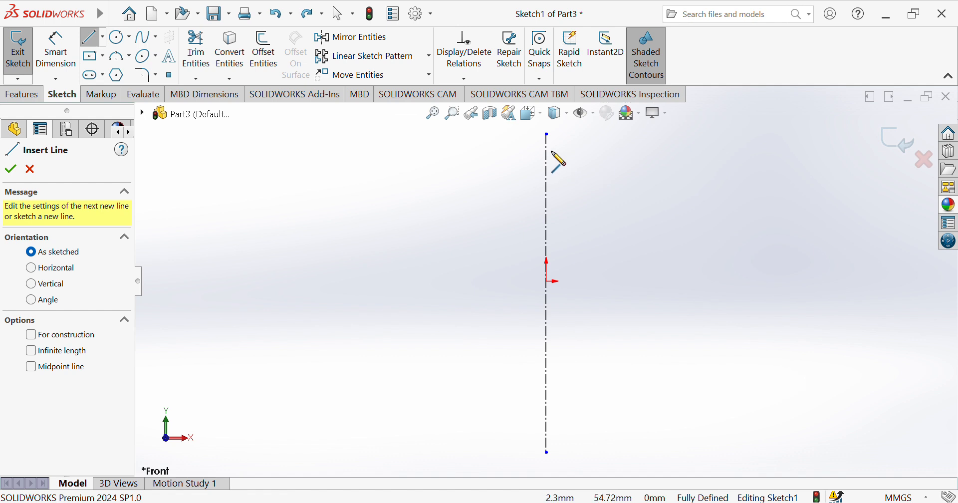
click(545, 134)
mouse_move(607, 157)
mouse_down()
mouse_move(622, 149)
mouse_move(620, 137)
mouse_move(621, 169)
mouse_move(674, 168)
mouse_up()
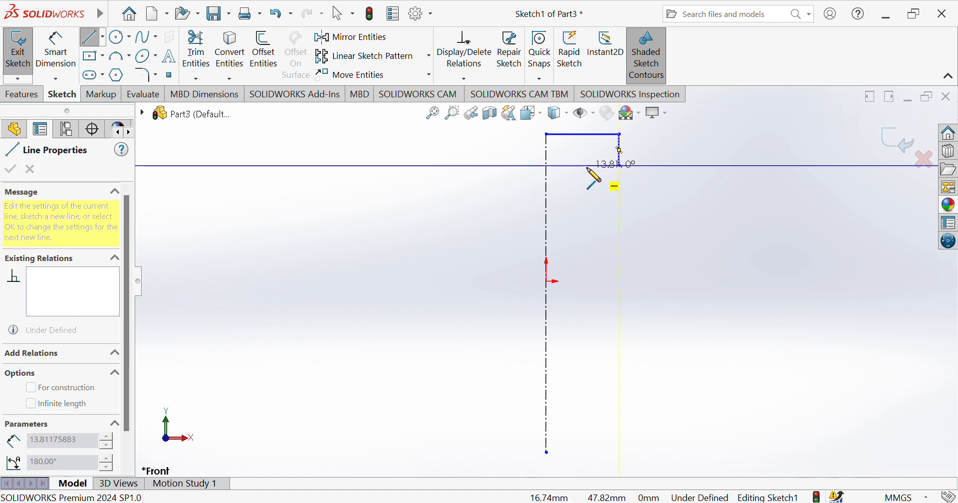
click(591, 166)
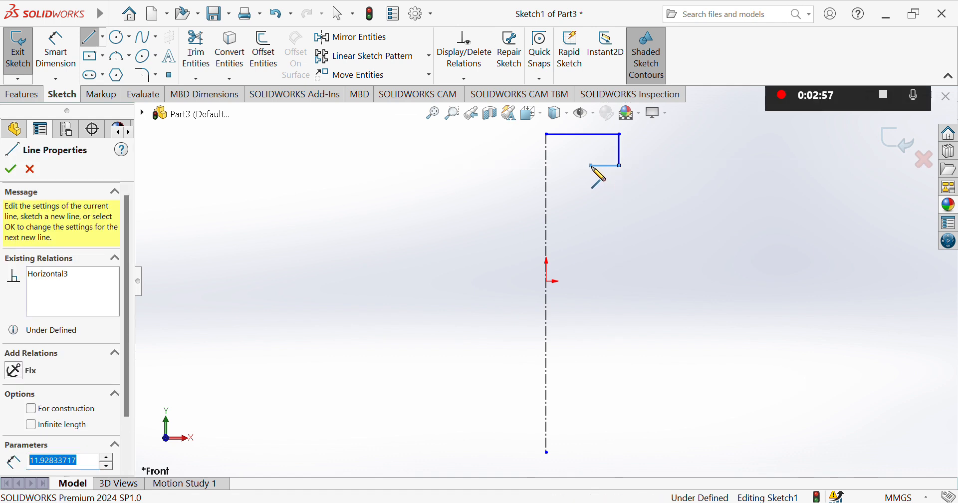
click(591, 199)
click(677, 200)
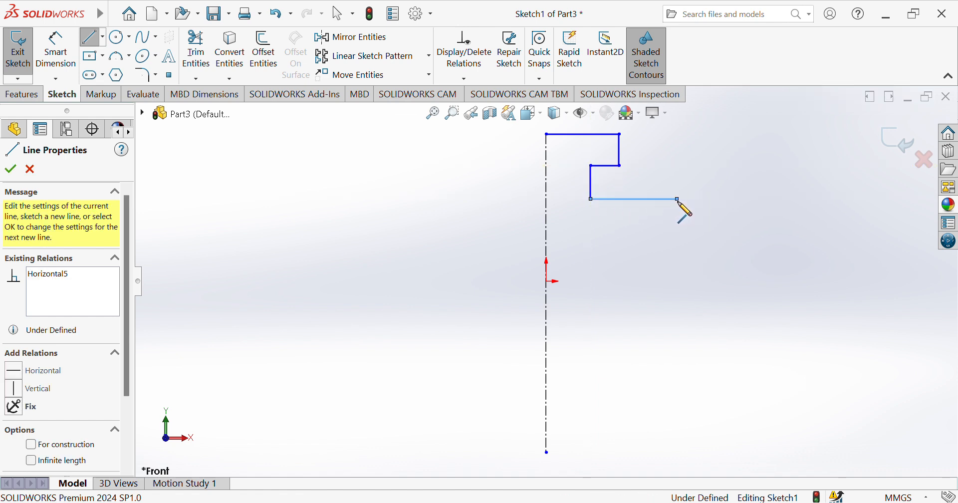
key(Escape)
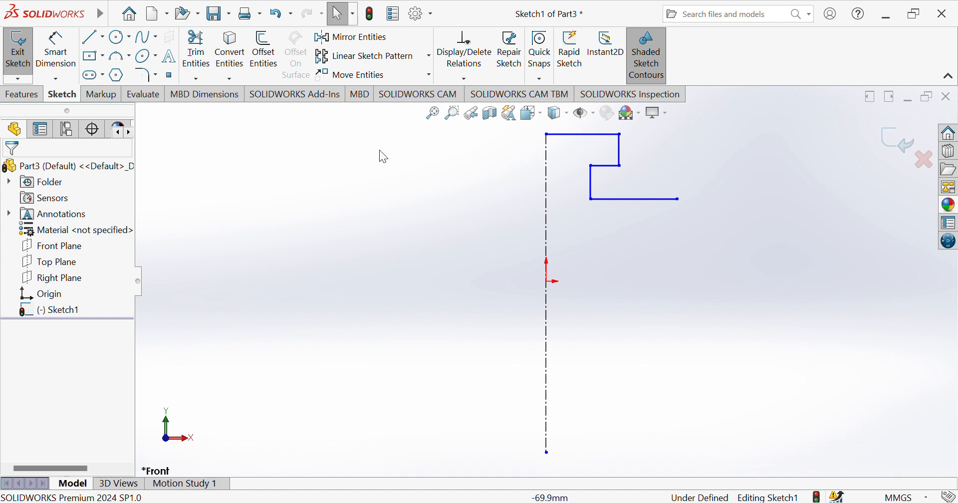
- Dimension the upper horizontal line's length as 36 mm
click(57, 49)
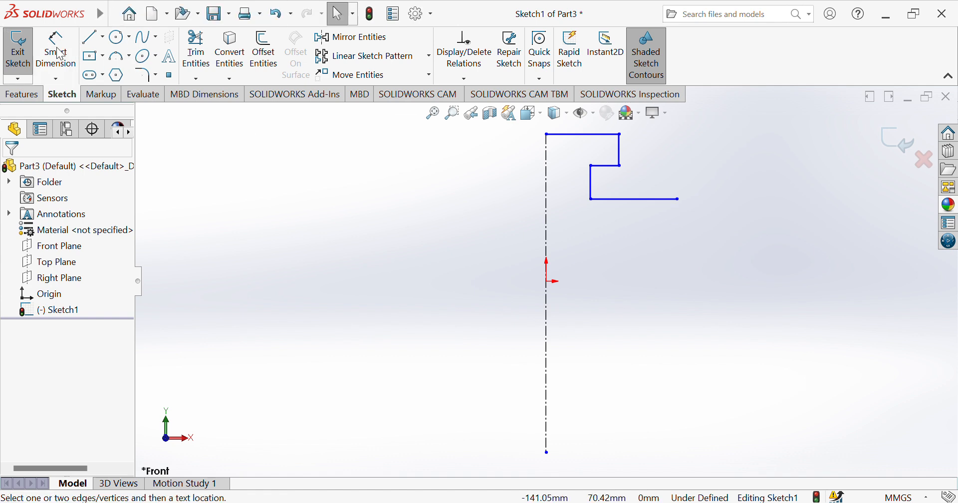
click(578, 138)
click(581, 131)
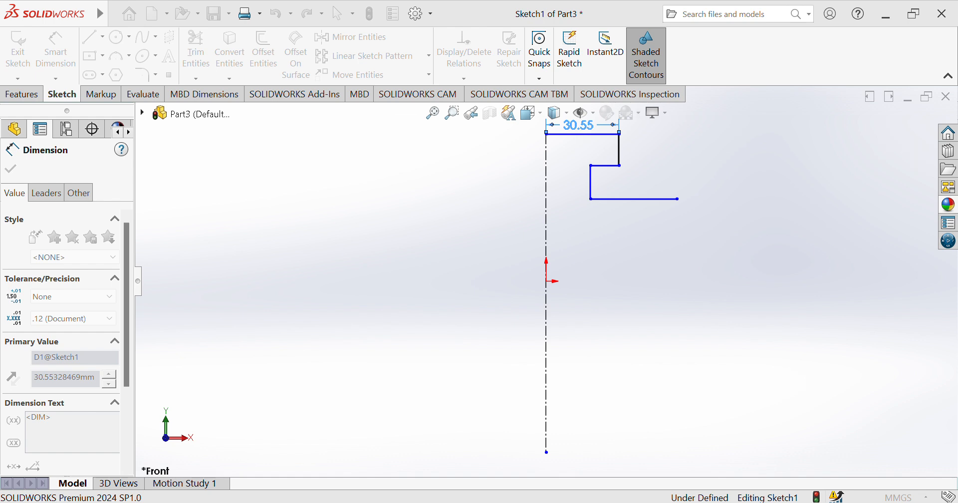
text(36)
key(Return)
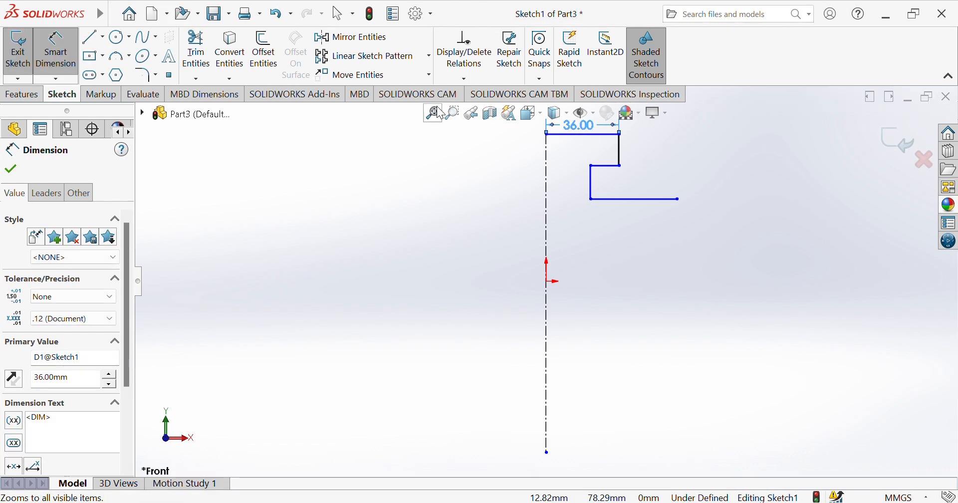
- Chamfer the profile's upper outer corner with an angle-distance sketch chamfer of 4 mm at 45 degrees, spreading its dimension labels apart
click(155, 76)
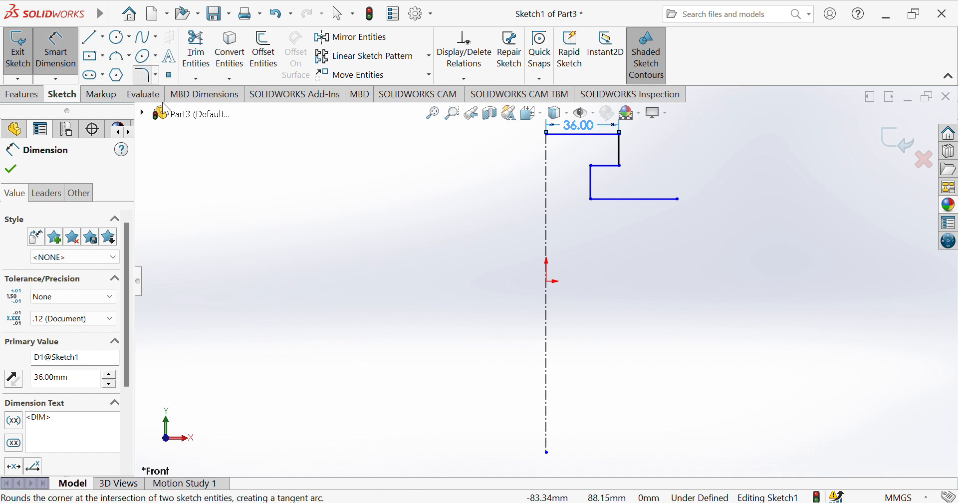
click(170, 116)
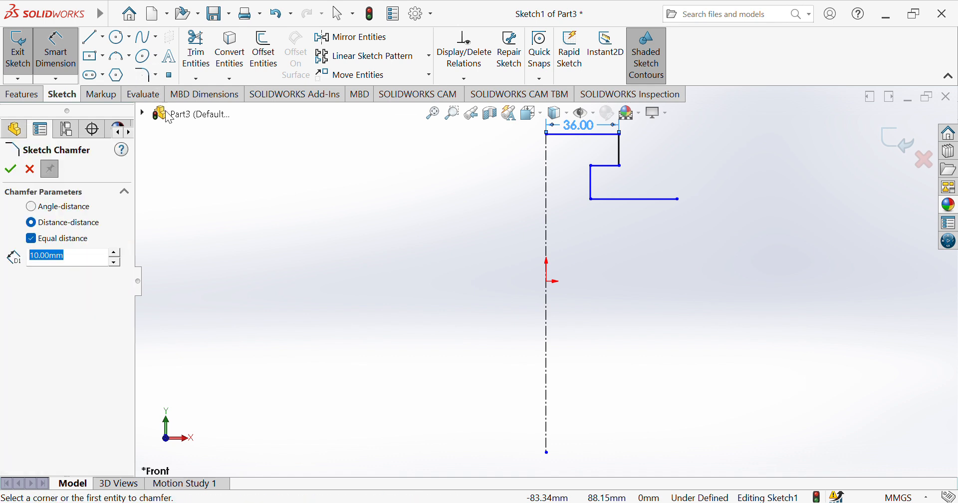
click(36, 208)
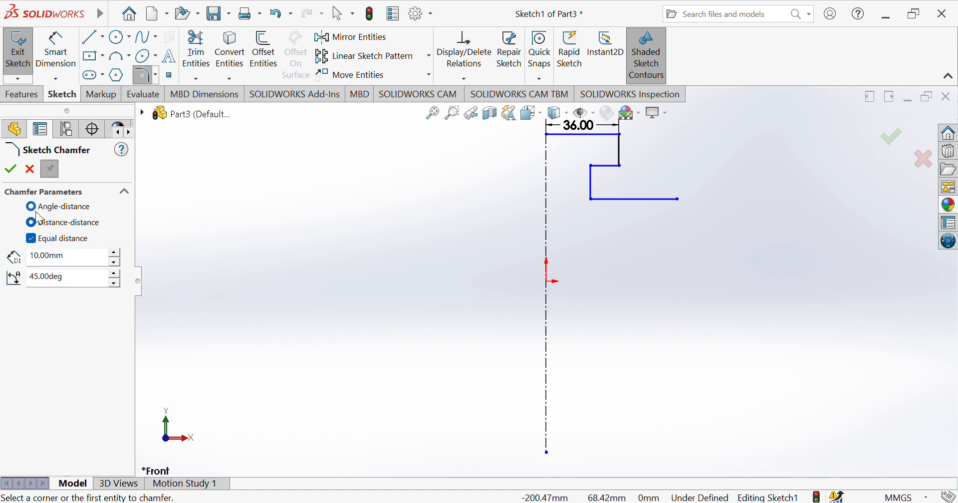
click(82, 262)
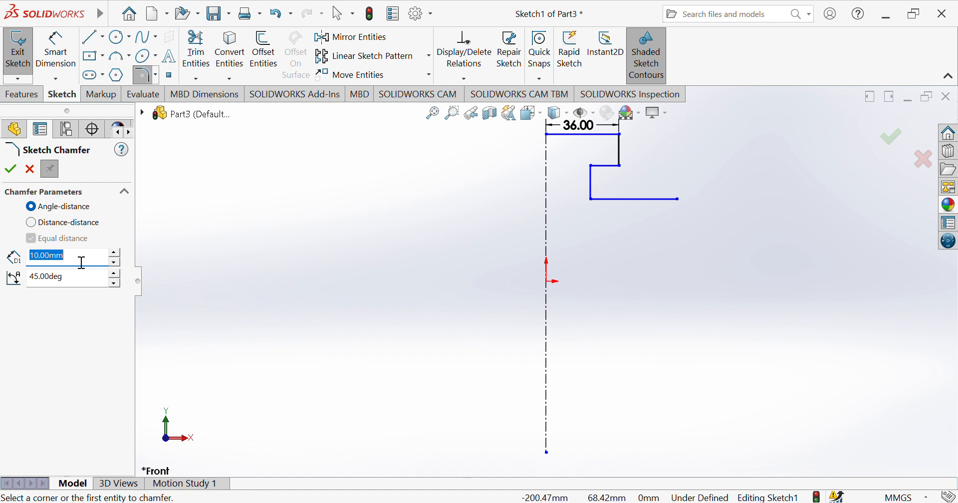
text(4)
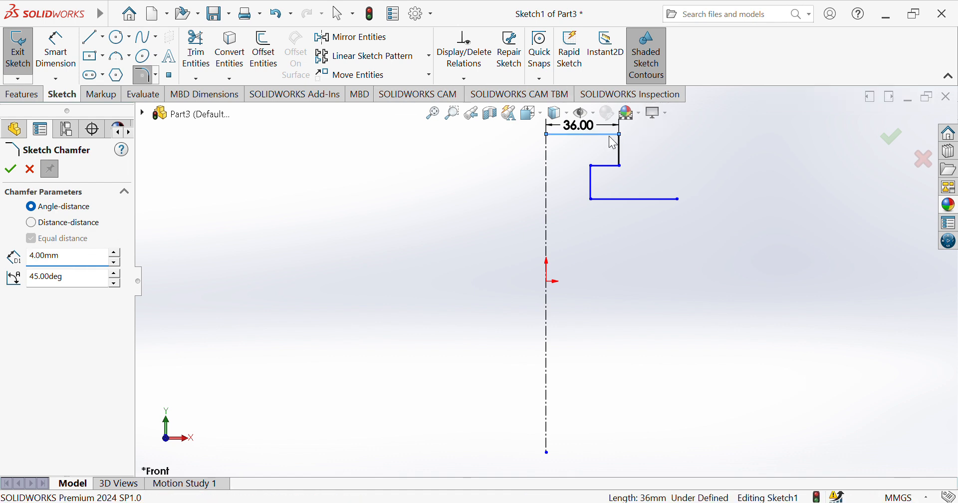
click(619, 149)
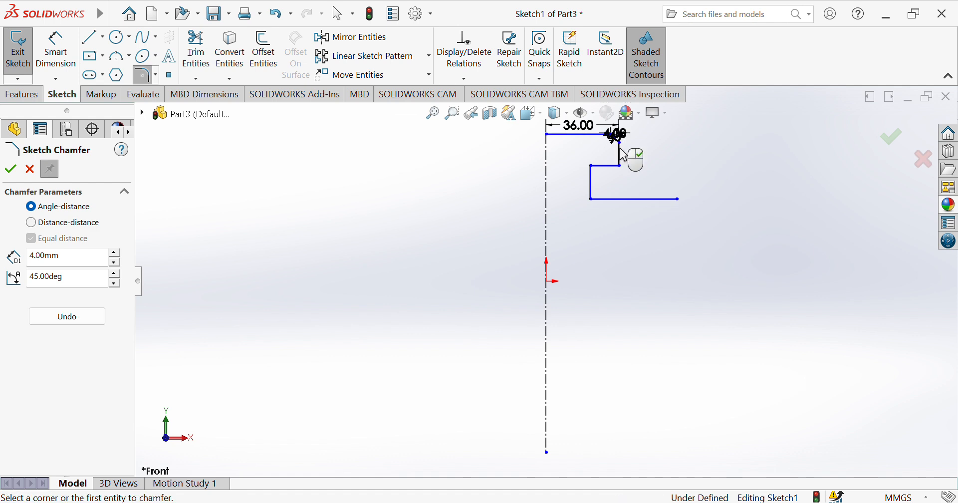
mouse_move(616, 133)
mouse_down()
mouse_move(669, 130)
mouse_move(629, 129)
mouse_up()
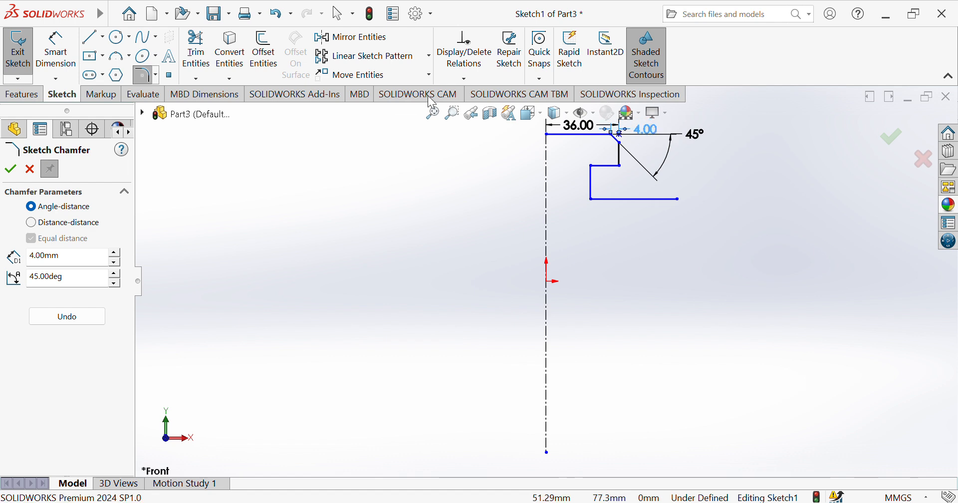
click(10, 169)
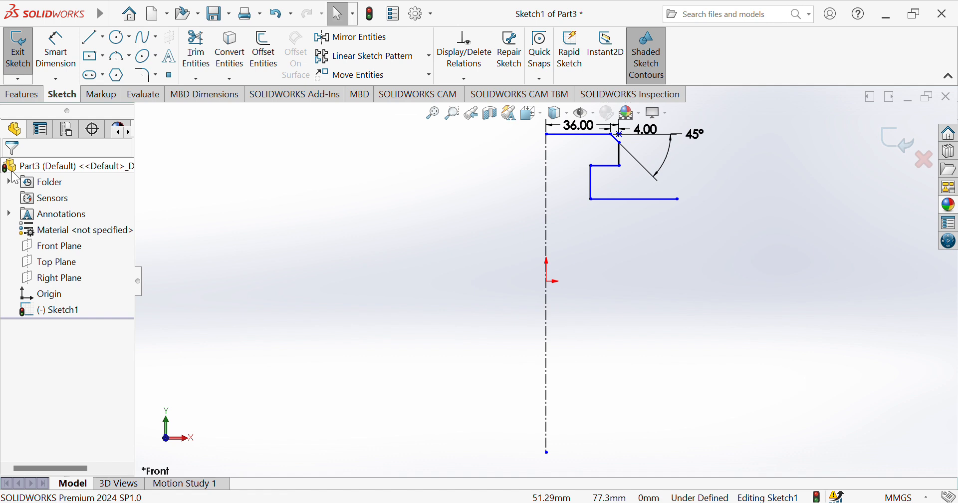
- Dimension the vertical distance between the uppermost and lowest horizontal lines as 24 mm
click(55, 50)
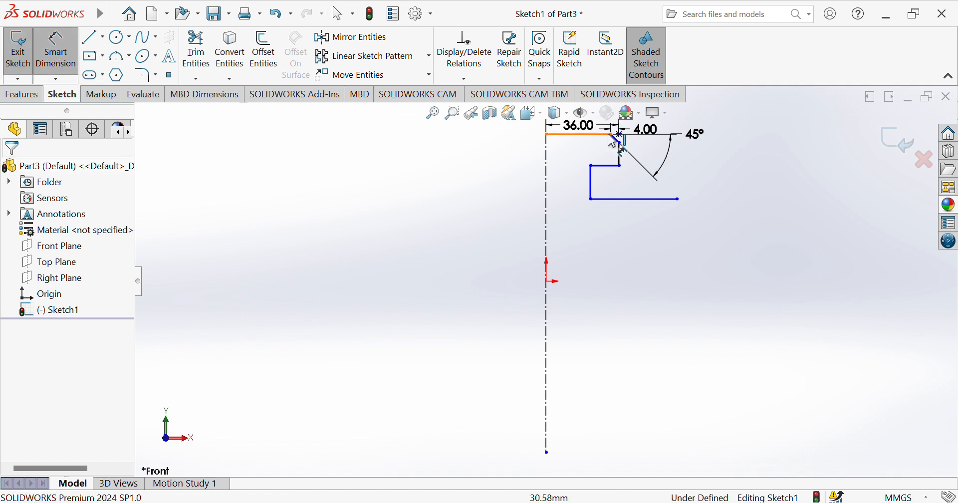
click(582, 134)
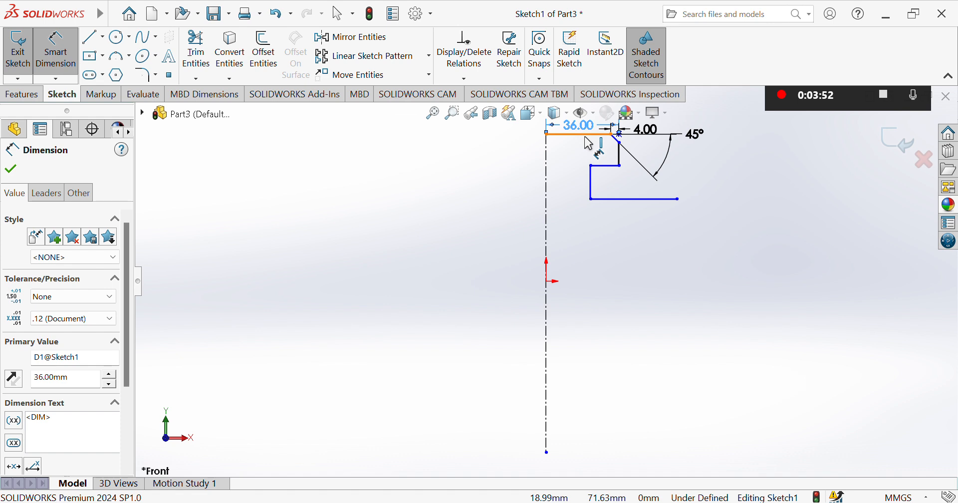
click(585, 136)
click(623, 199)
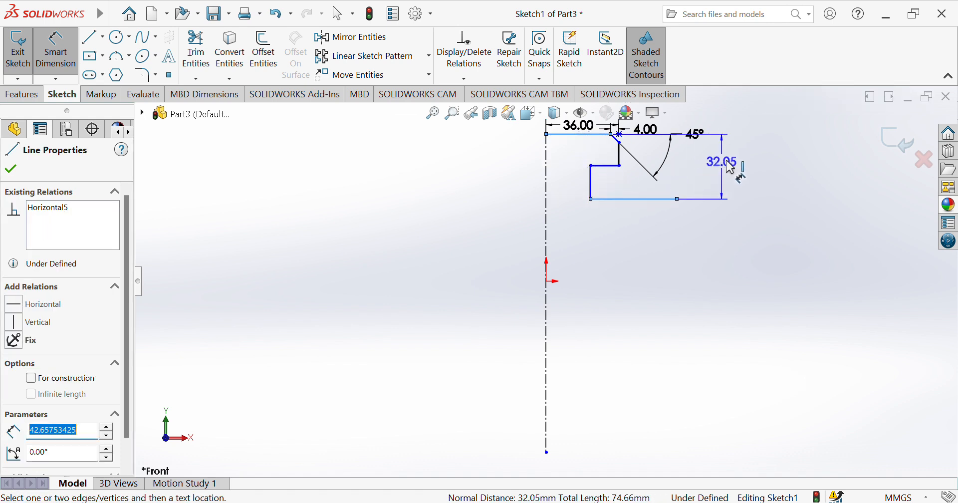
click(755, 168)
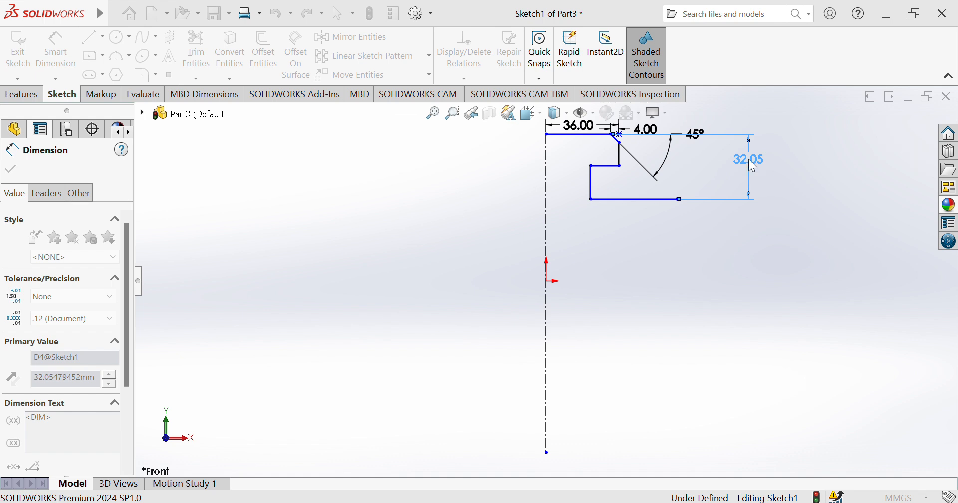
text(24)
key(Return)
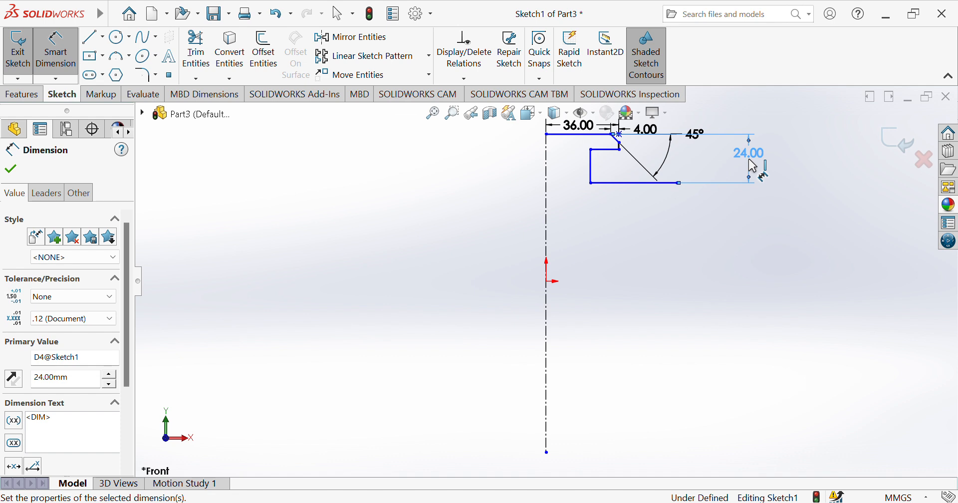
click(621, 147)
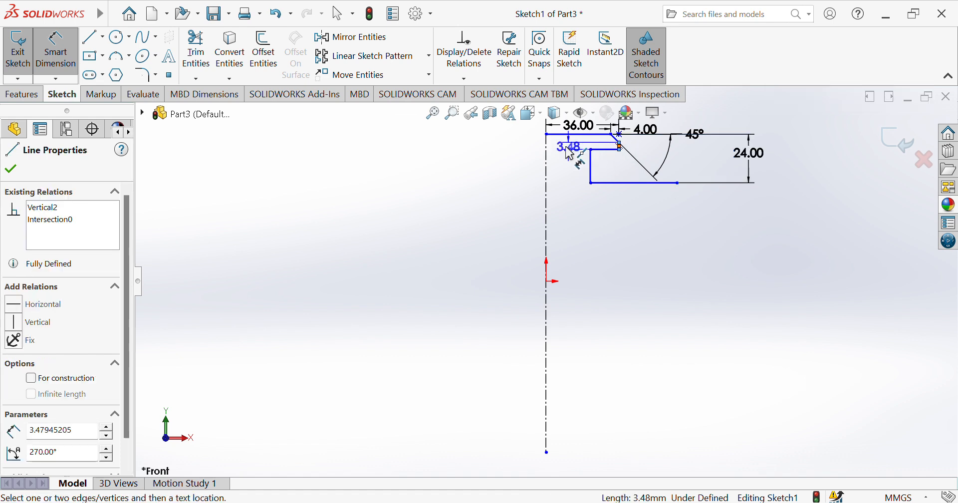
click(547, 148)
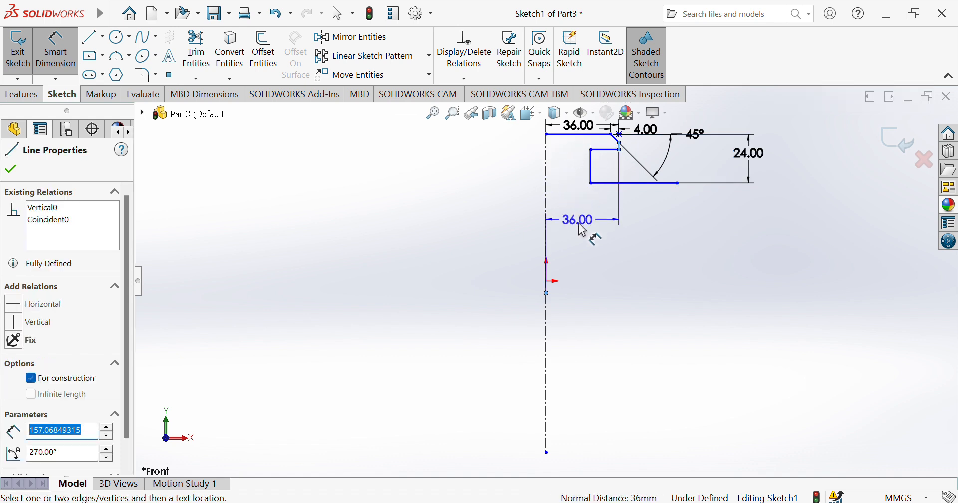
click(576, 124)
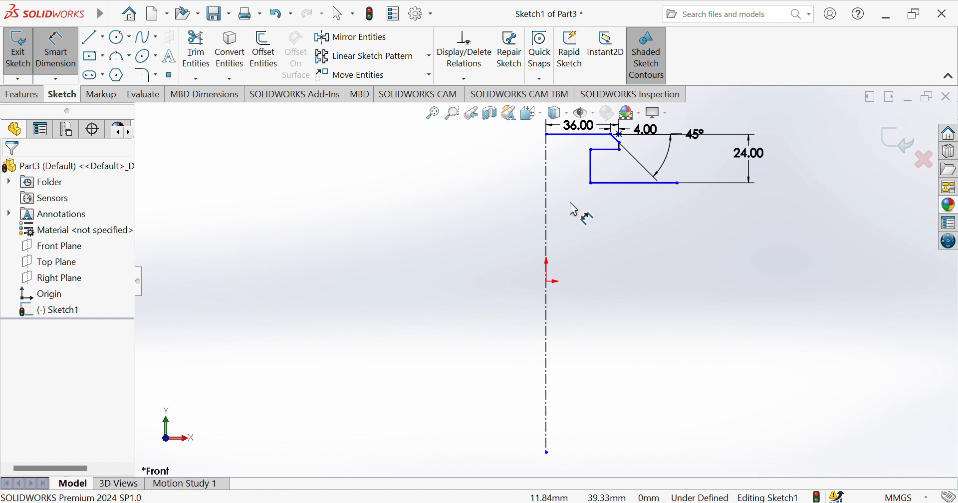
- Dimension the distance between the inner vertical line and the centerline as 32 mm
click(591, 172)
click(549, 170)
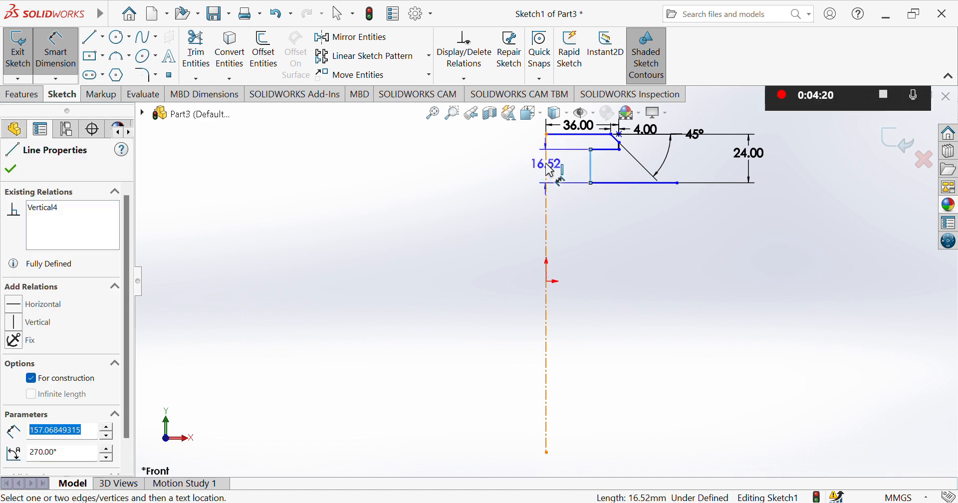
click(569, 222)
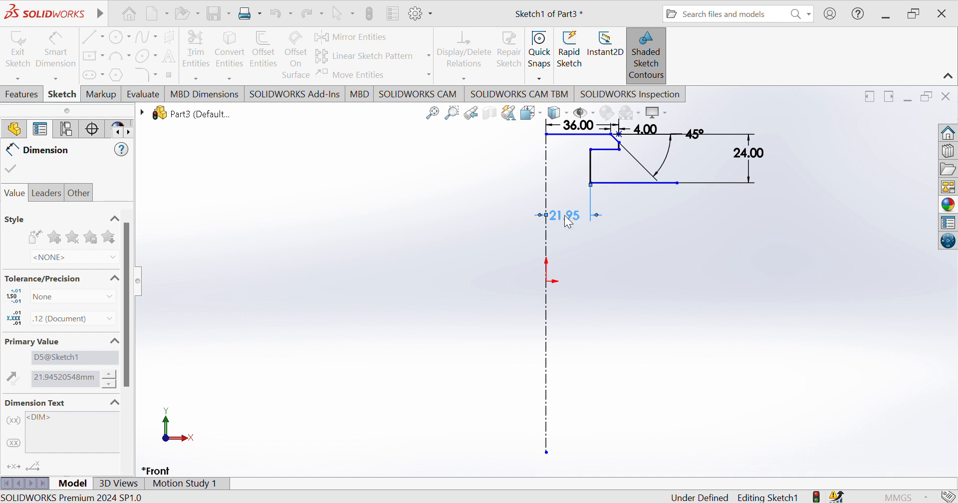
text(32)
key(Return)
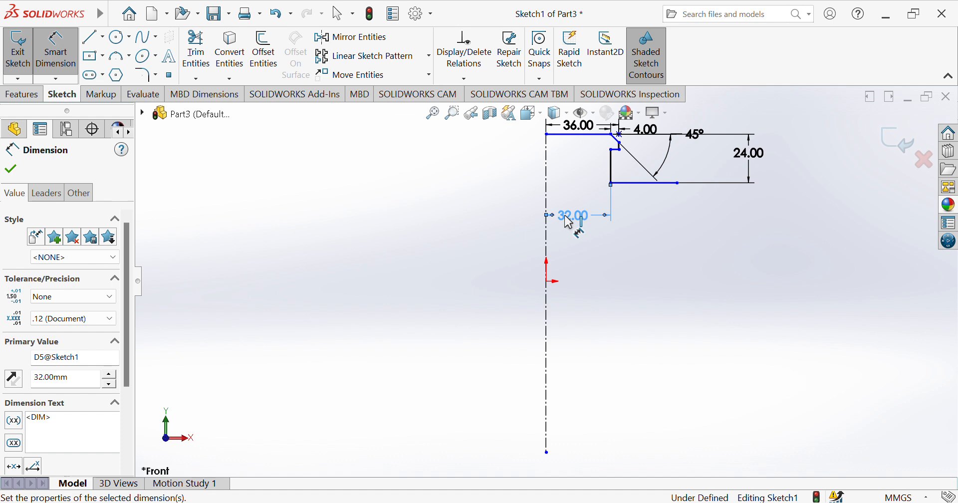
- Dimension the vertical distance between the short horizontal step line and the lowest horizontal line as 6 mm
click(619, 161)
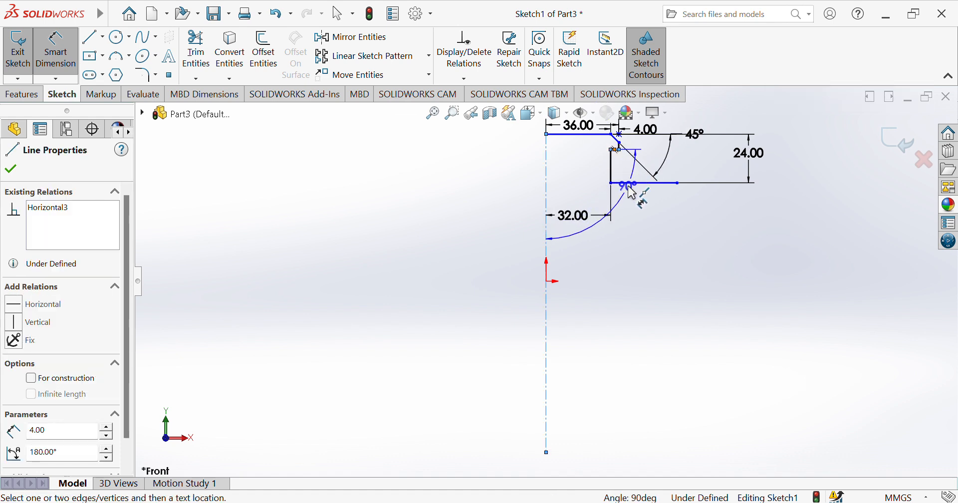
click(626, 183)
click(484, 185)
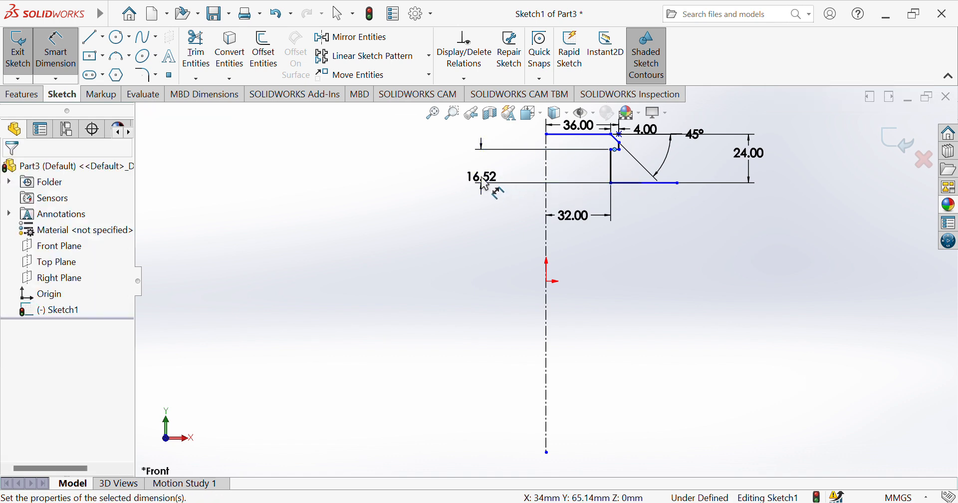
text(6.00mm)
key(Return)
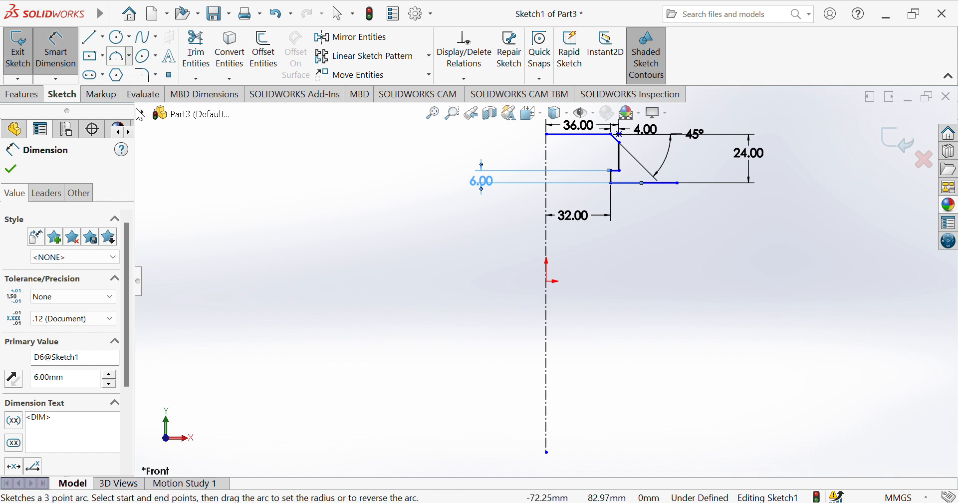
- Draw a three-point arc about 5.1 mm in radius from the step's outer corner to the inner end of the lowest horizontal line
click(136, 109)
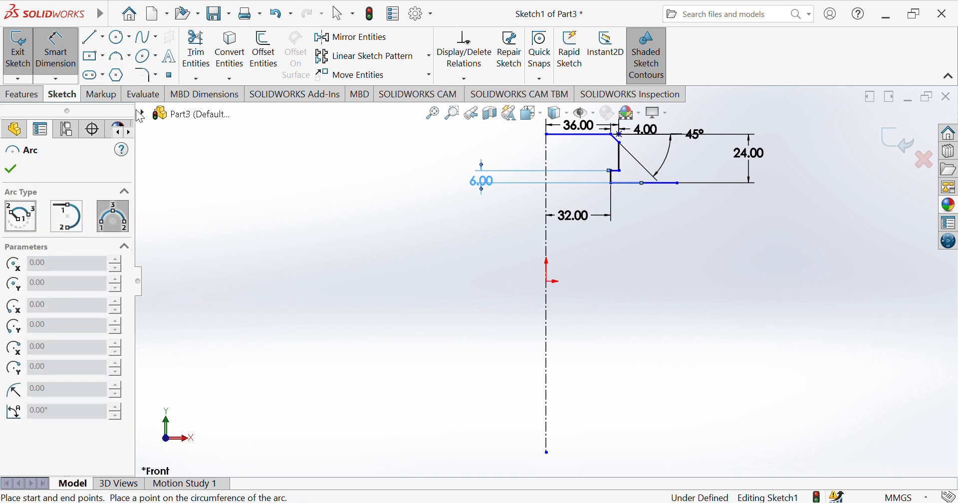
click(642, 183)
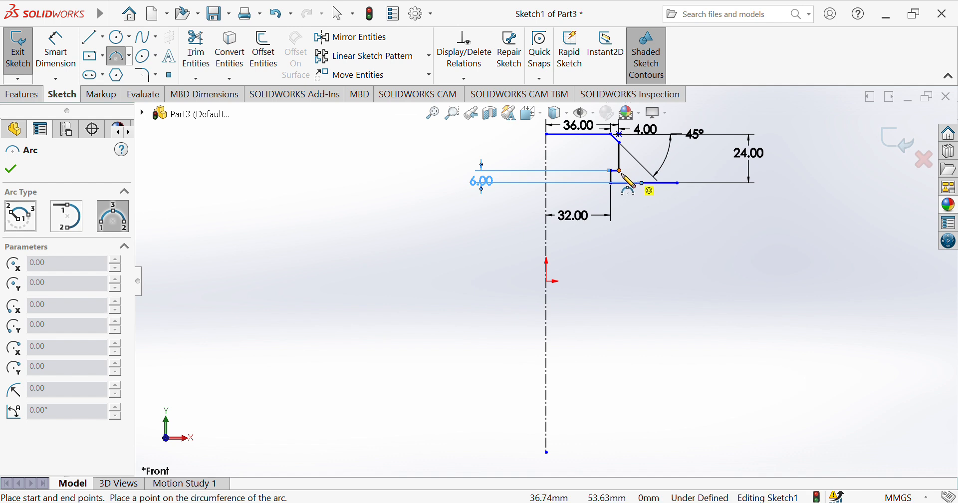
click(619, 171)
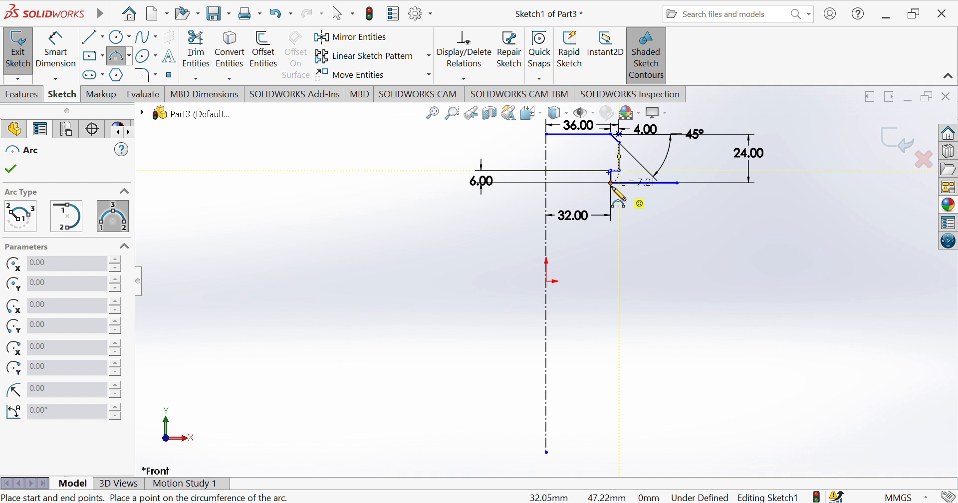
click(612, 183)
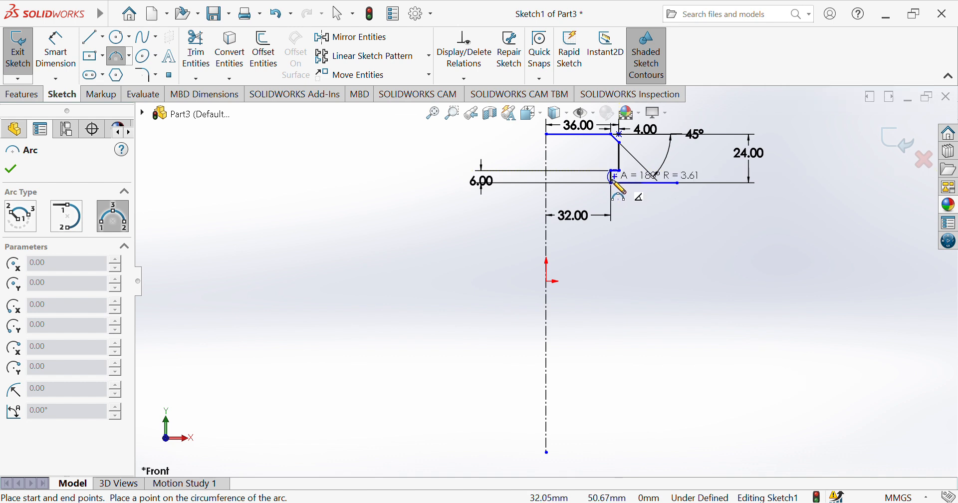
click(621, 187)
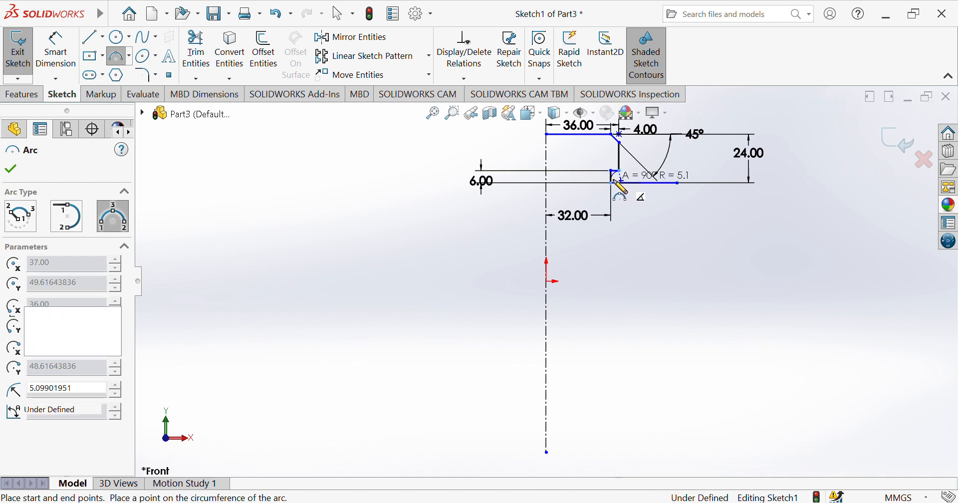
- Dimension the new arc's radius as 4 mm, with the label below the profile
click(57, 60)
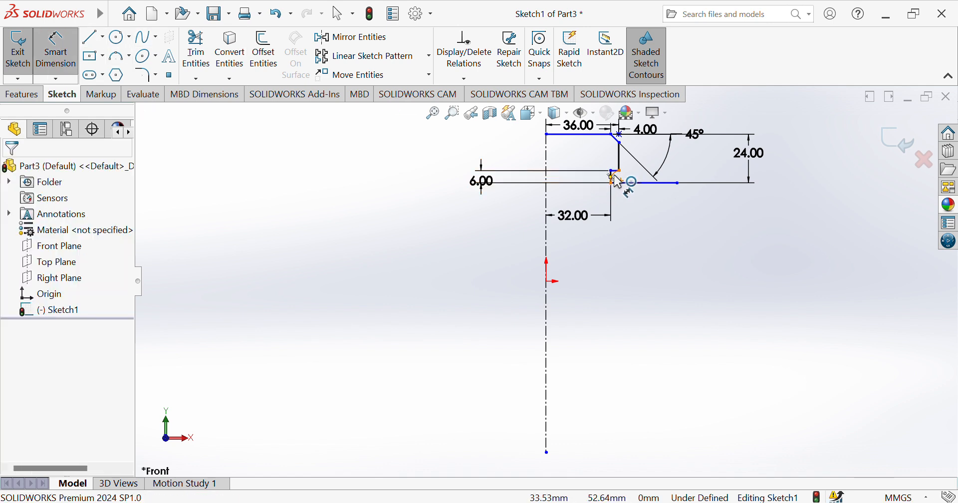
click(618, 183)
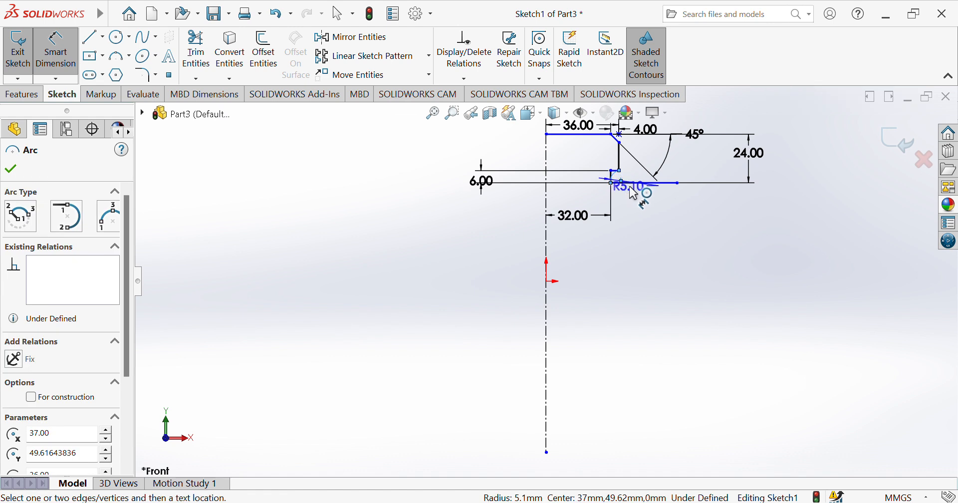
click(678, 220)
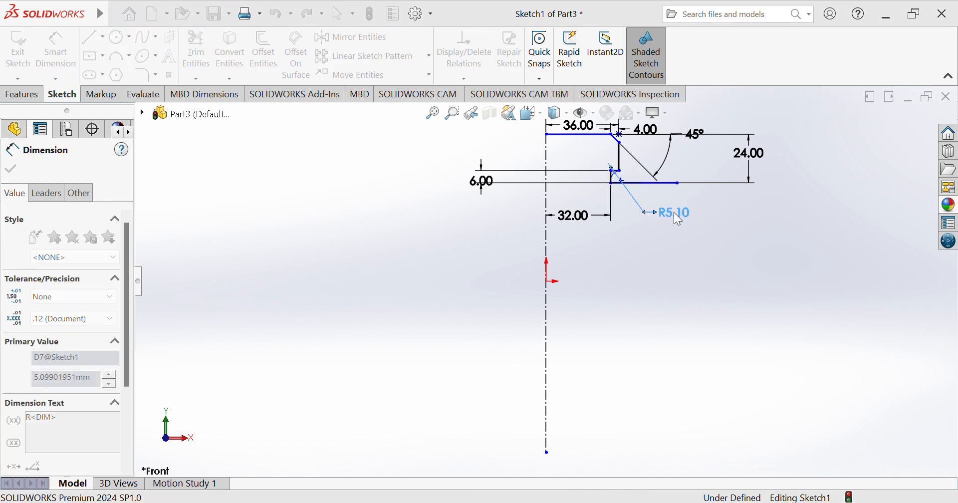
text(4)
key(Return)
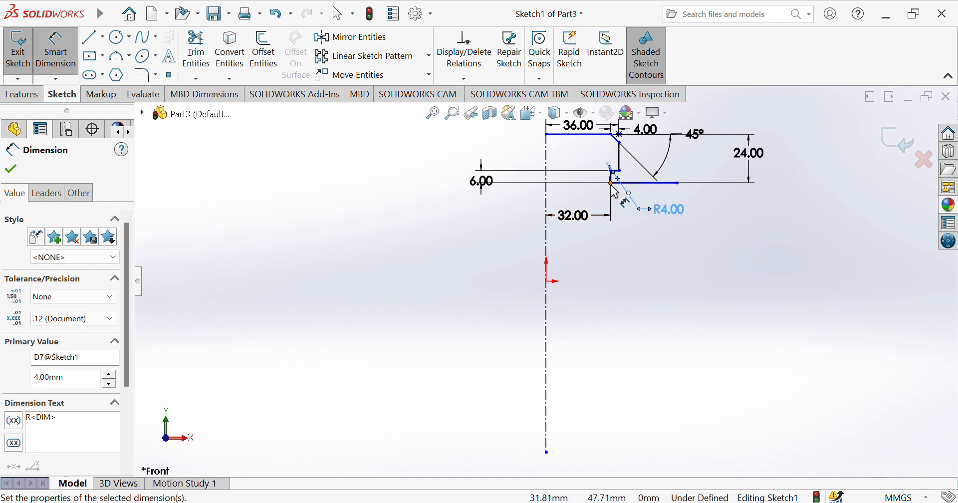
- Undo the arc's radius dimension and delete the arc
click(613, 186)
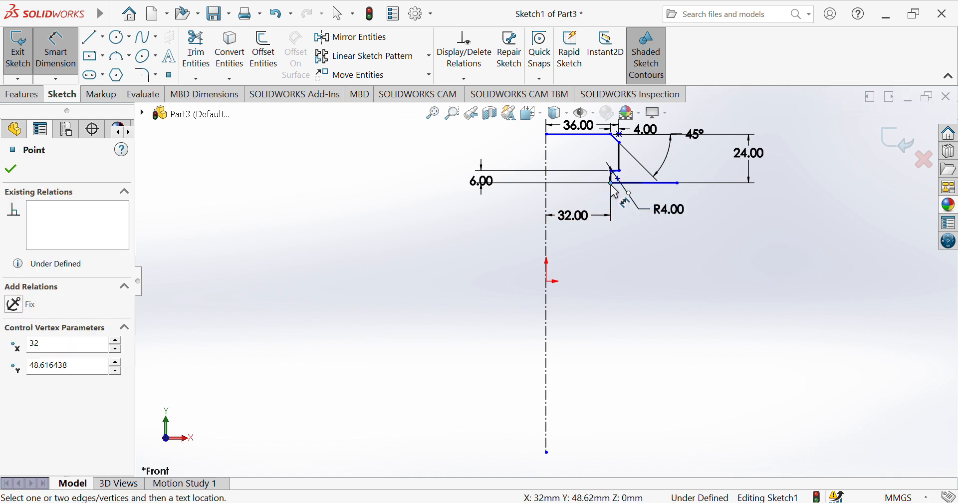
key(Escape)
key(ctrl+z)
click(614, 189)
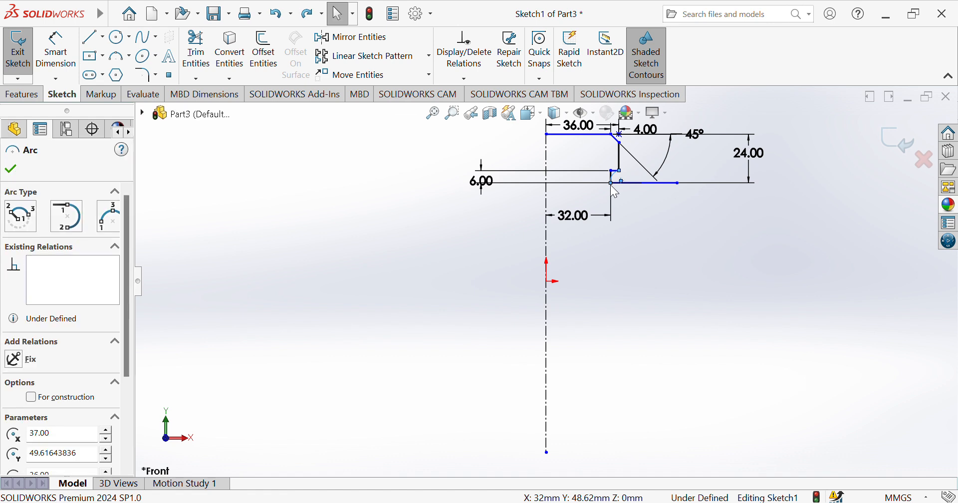
key(Delete)
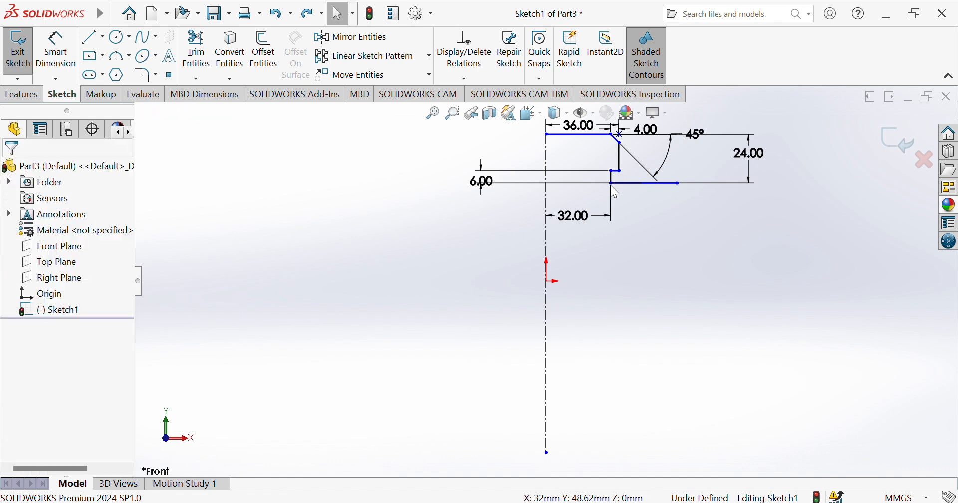
- Draw a three-point arc about 4.22 mm in radius from the step's outer corner to a point on the short inner vertical line
click(117, 56)
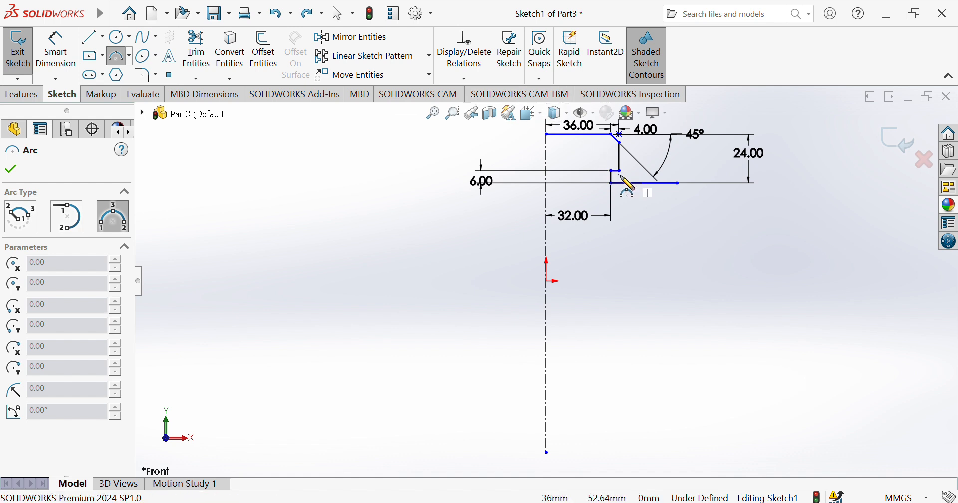
click(618, 173)
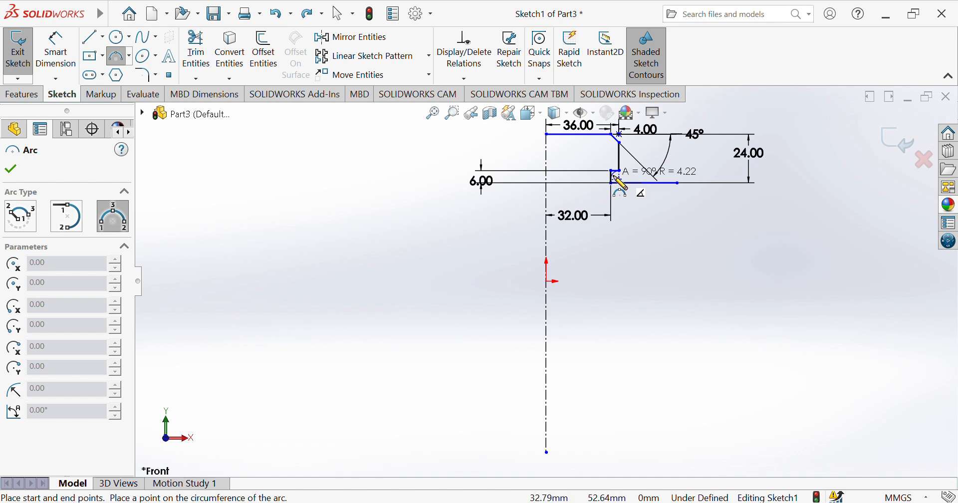
click(616, 177)
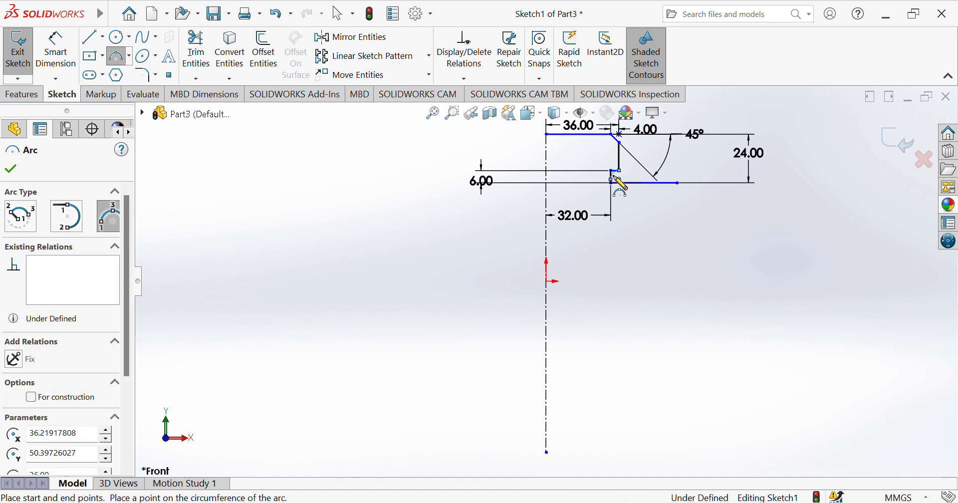
- Dimension the vertical distance between the arc's lower endpoint and the step's inner corner as 4 mm
click(47, 53)
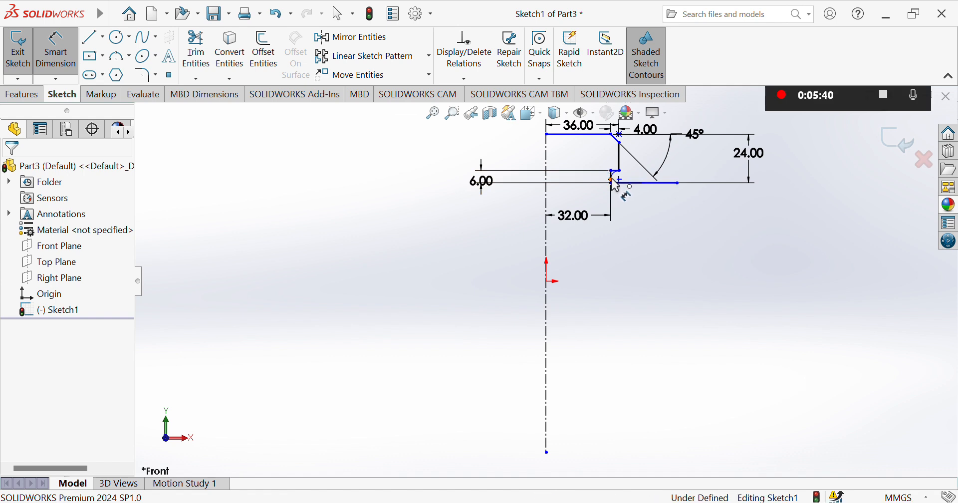
click(614, 181)
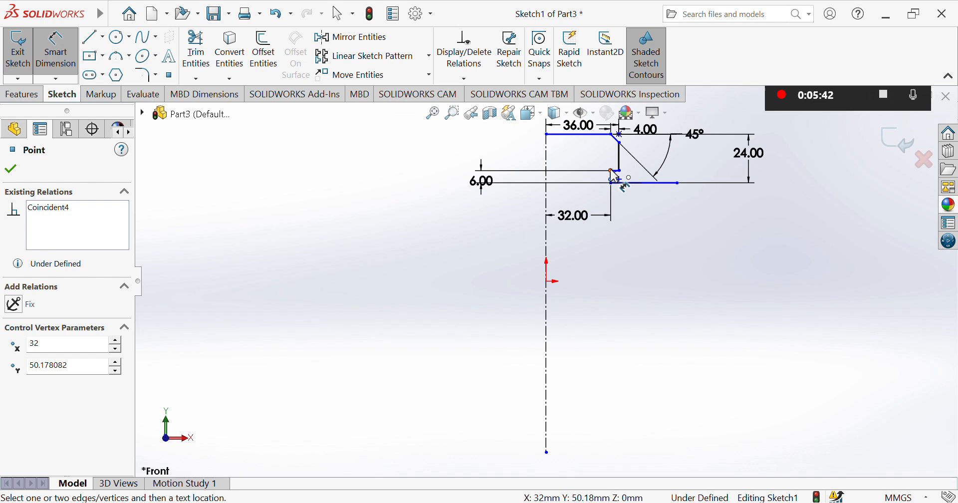
click(611, 171)
click(432, 177)
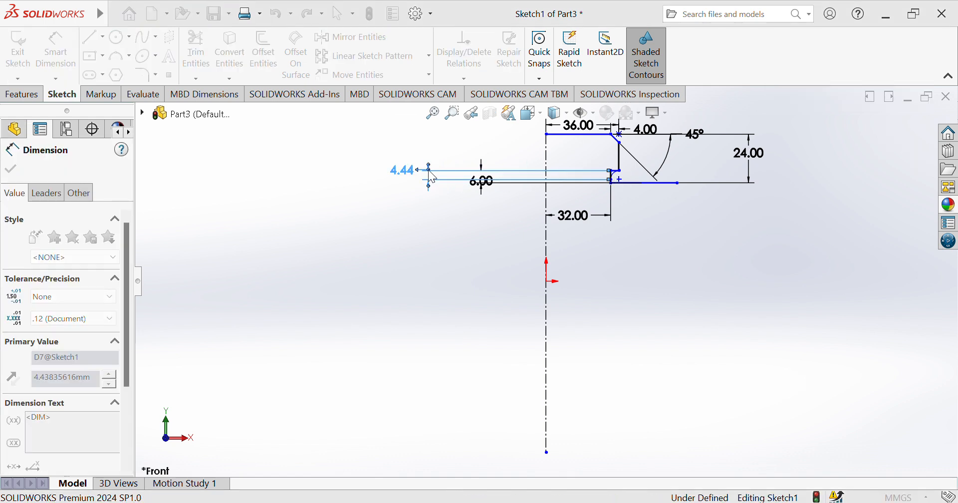
text(4)
key(Return)
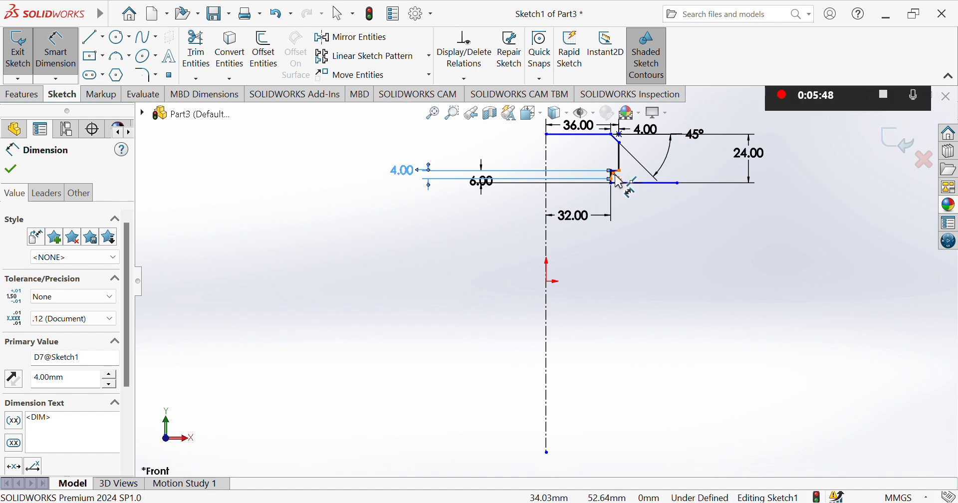
- Dimension the arc's radius as 4 mm, placing the label below the profile
click(618, 180)
key(Escape)
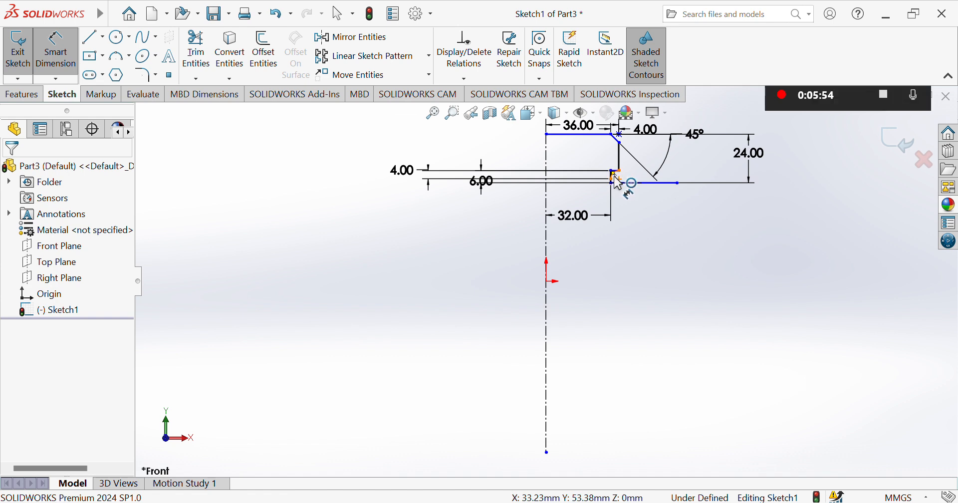
click(618, 183)
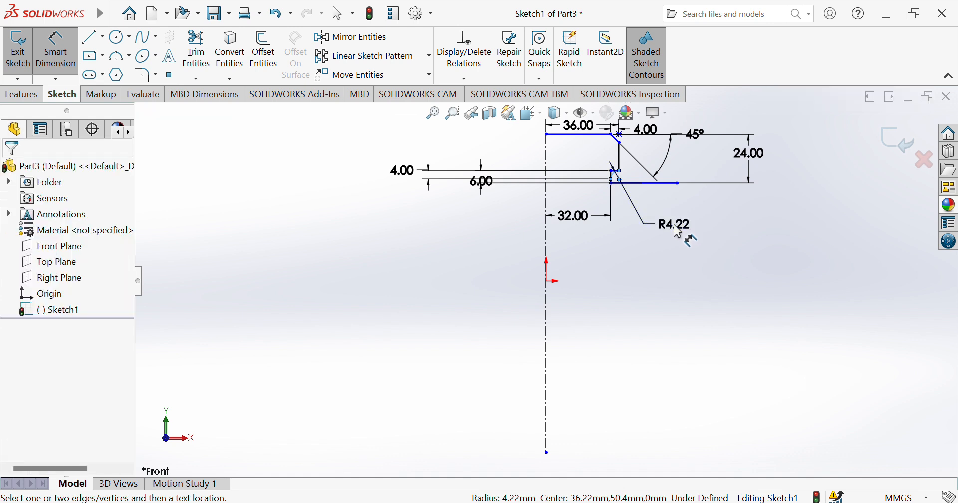
click(678, 232)
text(4.22486718mm)
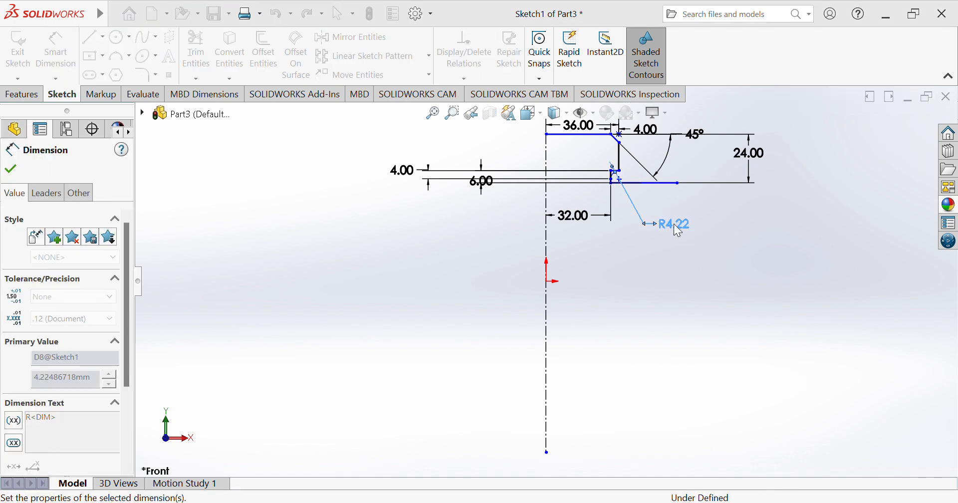
key(Return)
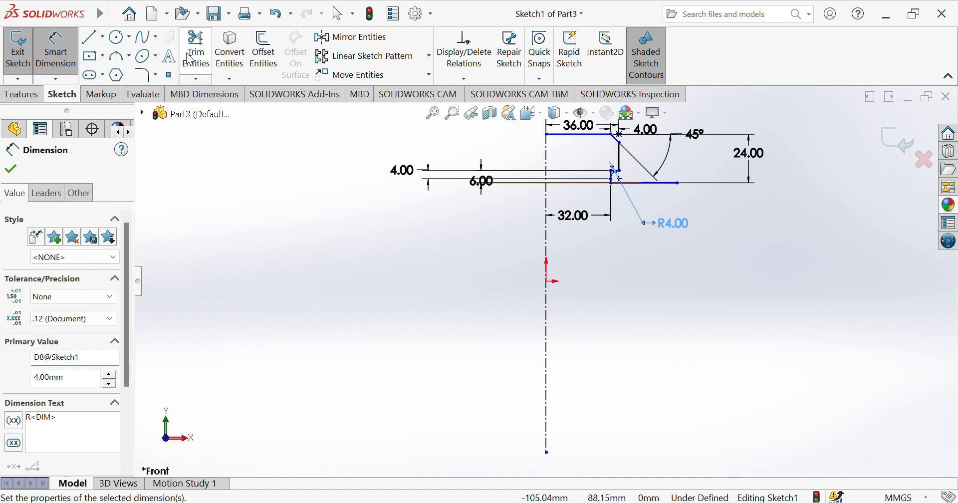
- Trim away the short horizontal step line and the vertical segment behind the arc, leaving the arc as the profile's edge
click(196, 50)
click(612, 170)
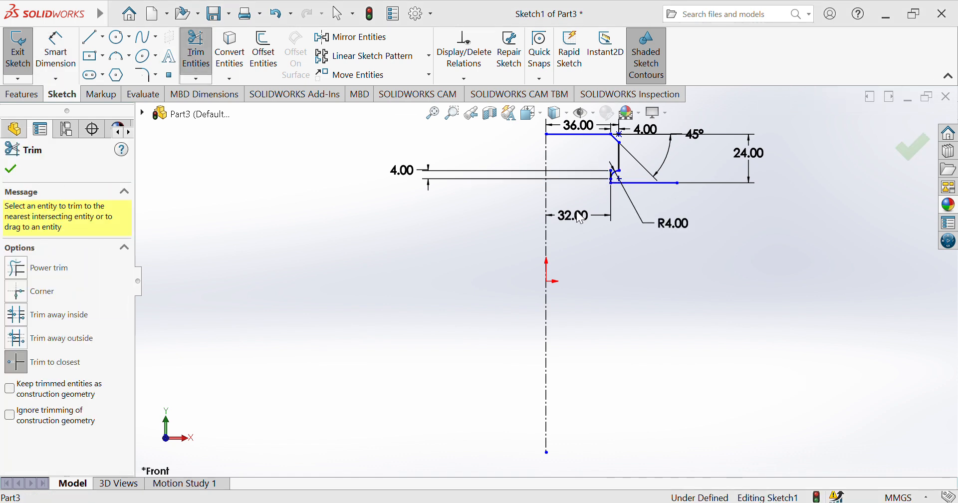
click(518, 262)
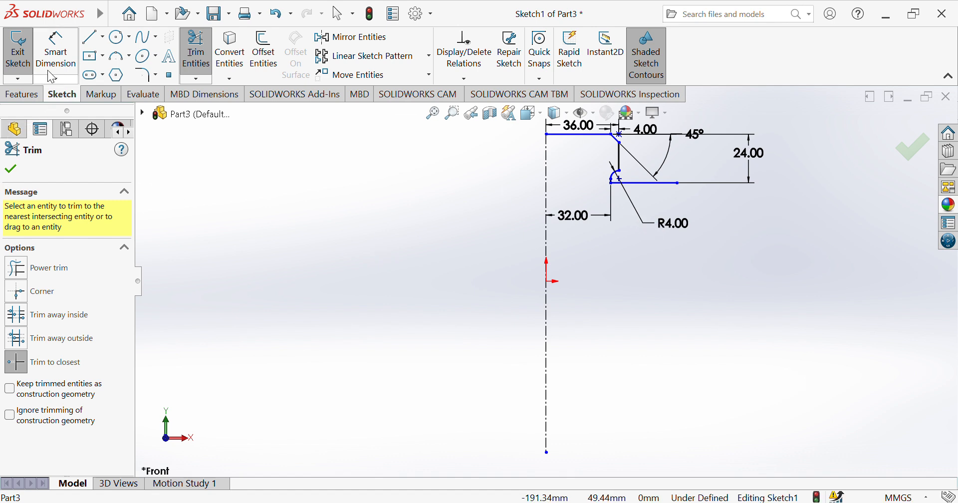
- Draw a vertical line about 14.7 mm down from the lowest line's outer end and a horizontal line about 32.6 mm back inward
click(53, 48)
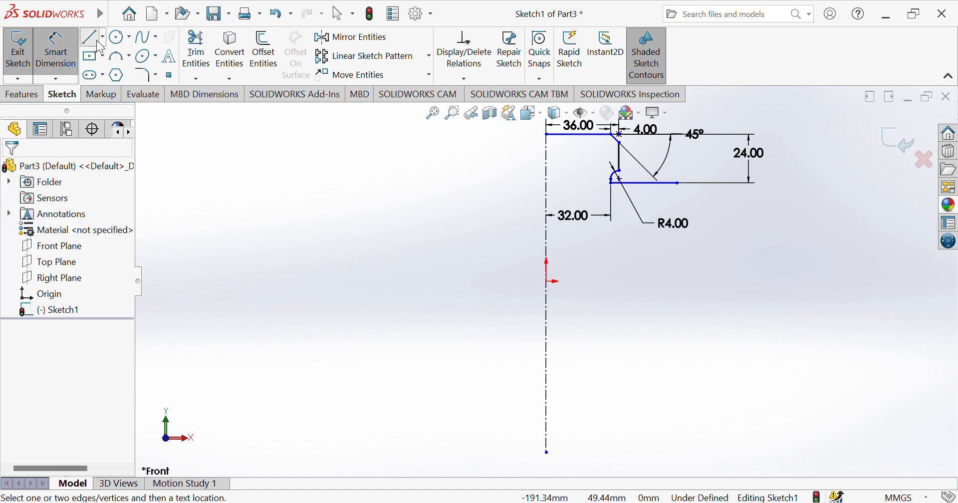
click(95, 39)
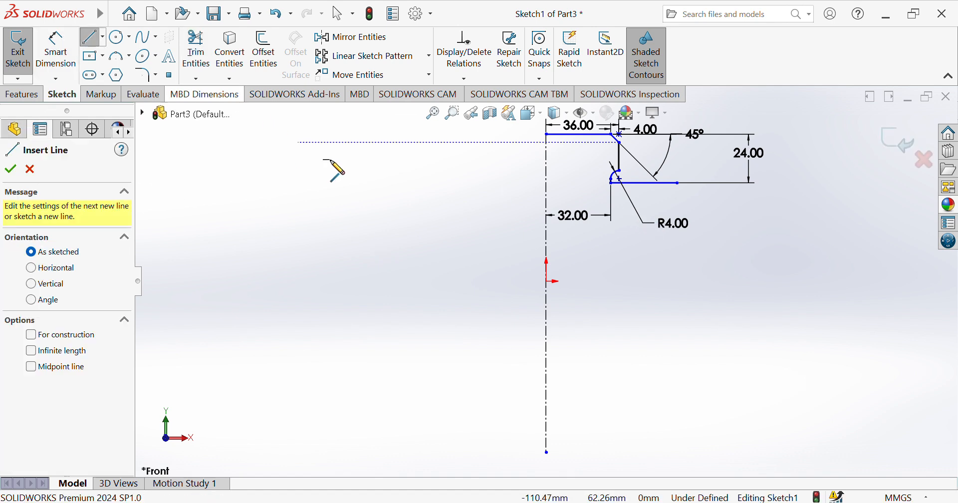
click(676, 183)
click(677, 213)
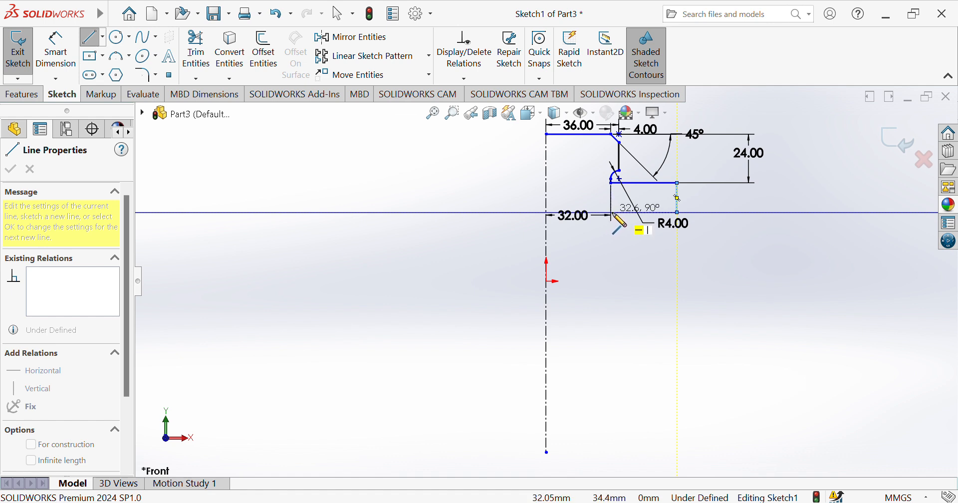
click(611, 213)
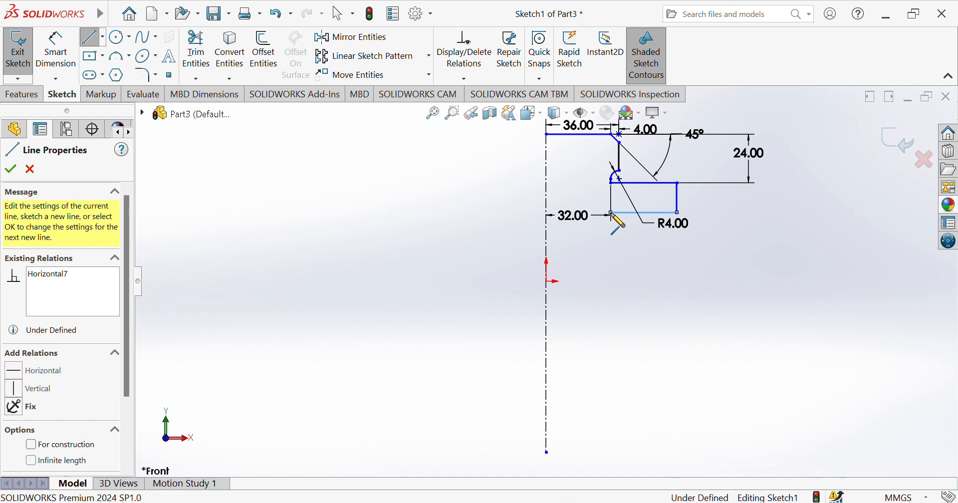
- Continue the profile below the flange with a vertical line down, a shorter horizontal line outward, and a longer vertical line down
click(612, 246)
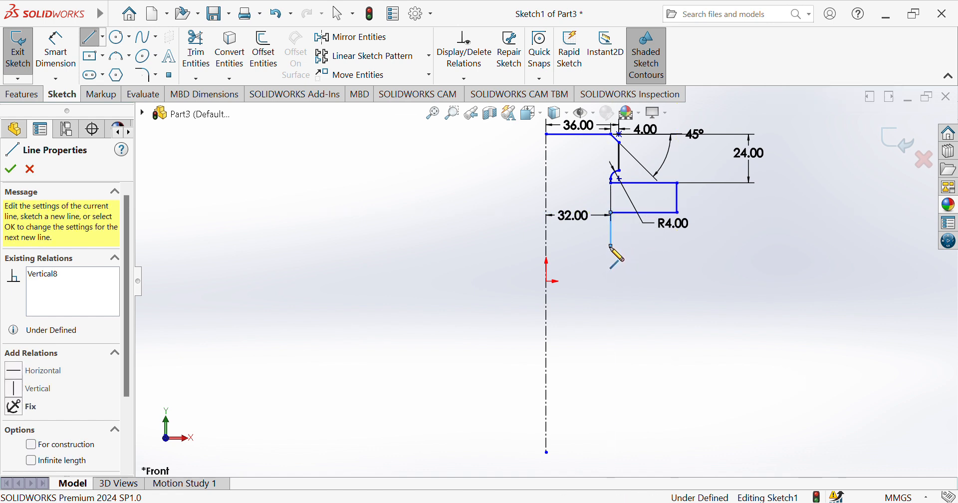
double_click(644, 245)
click(644, 246)
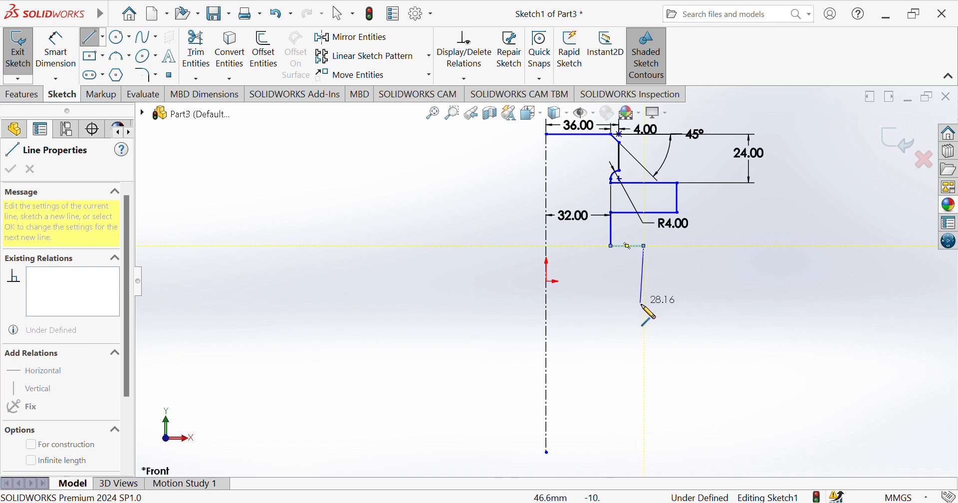
click(643, 310)
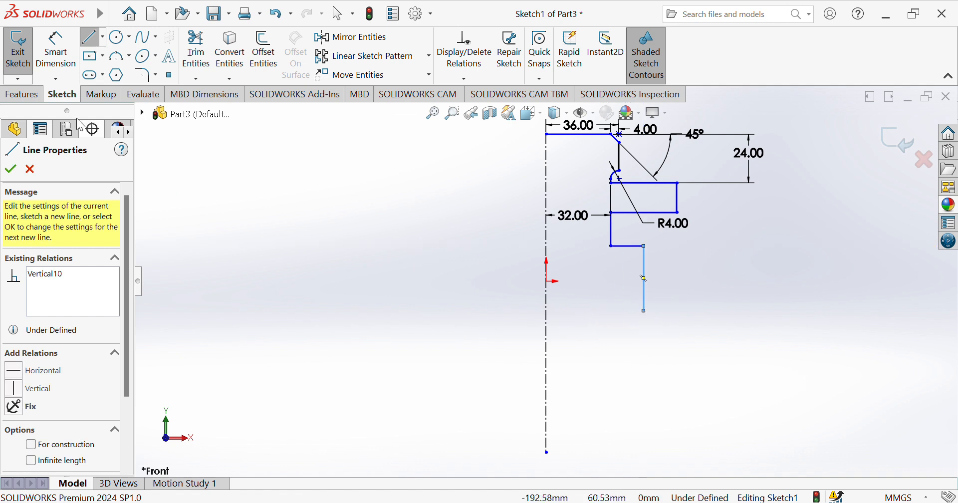
click(91, 38)
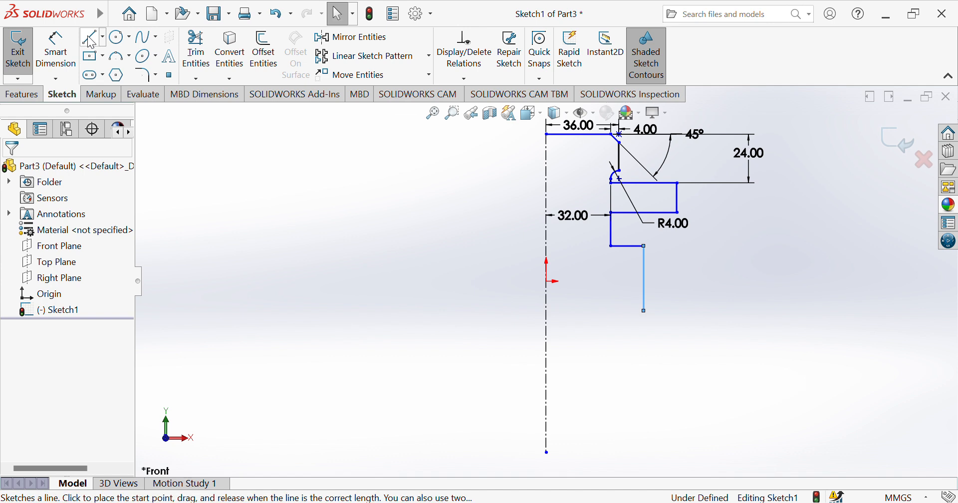
- Dimension the flange's outer vertical line at 54 mm from the centerline
click(69, 64)
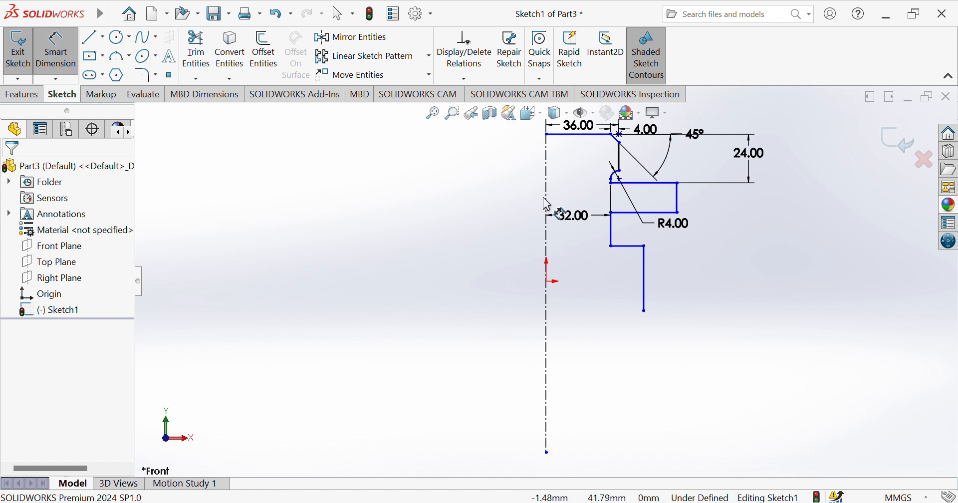
click(678, 207)
click(678, 198)
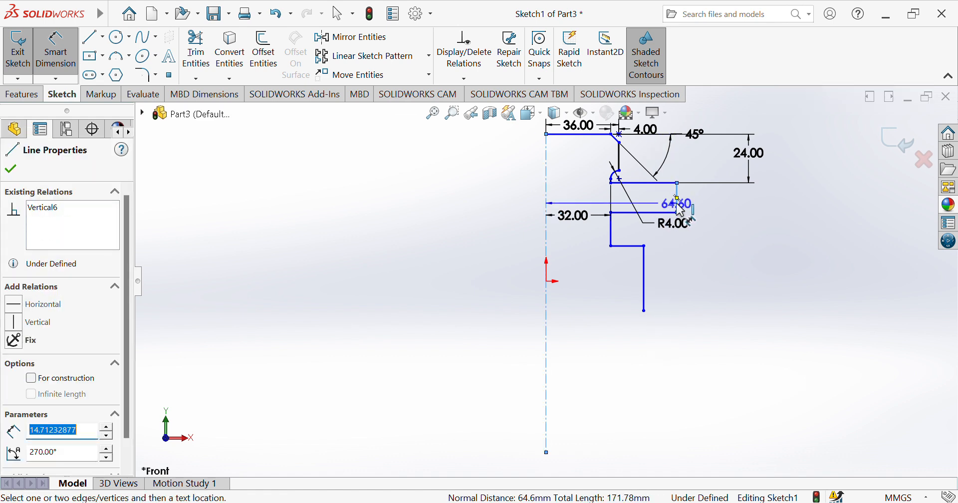
click(582, 260)
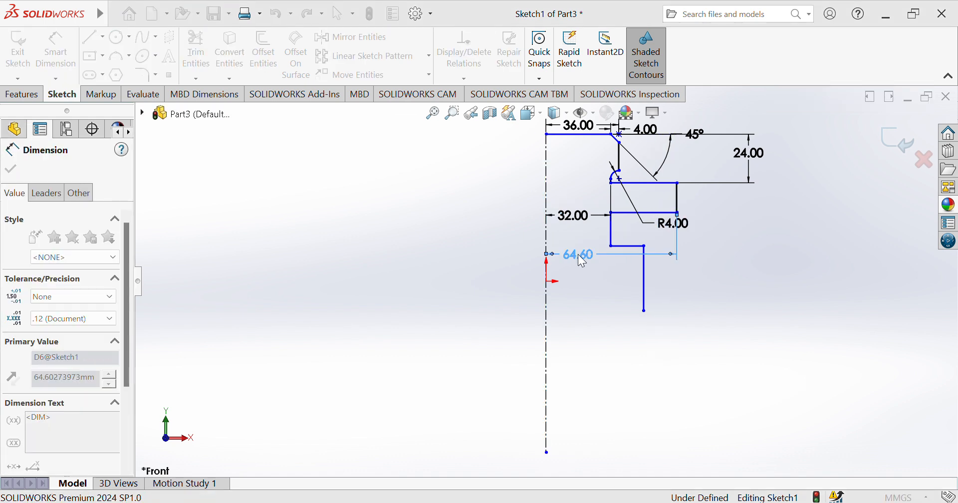
text(54)
key(Return)
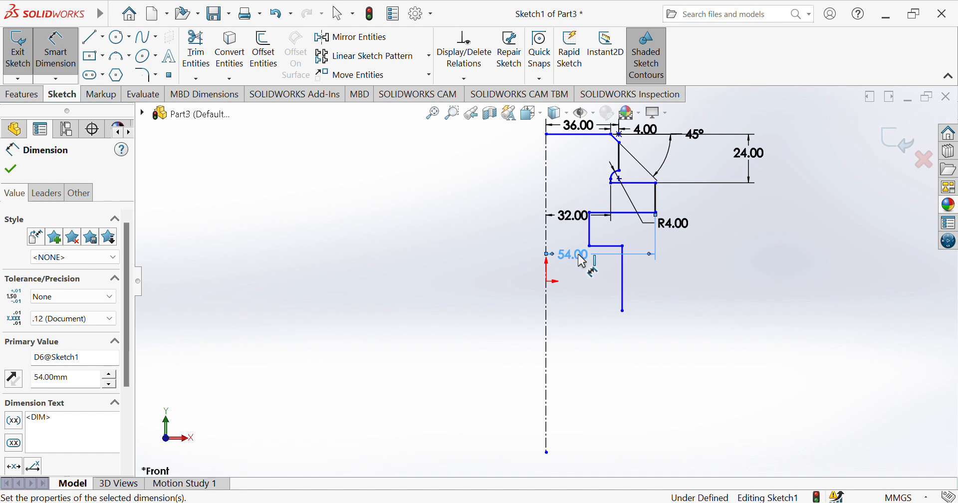
- Dimension the short vertical line below the flange at 32 mm from the centerline
click(591, 240)
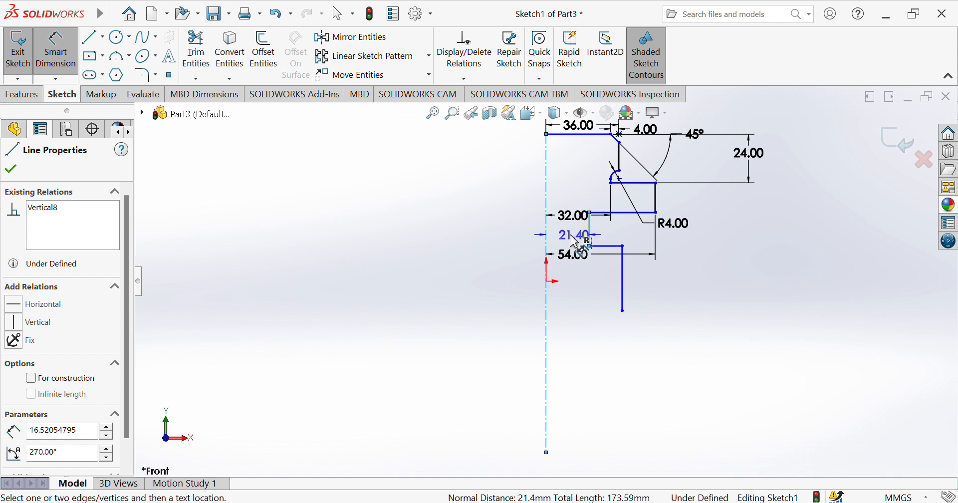
click(548, 240)
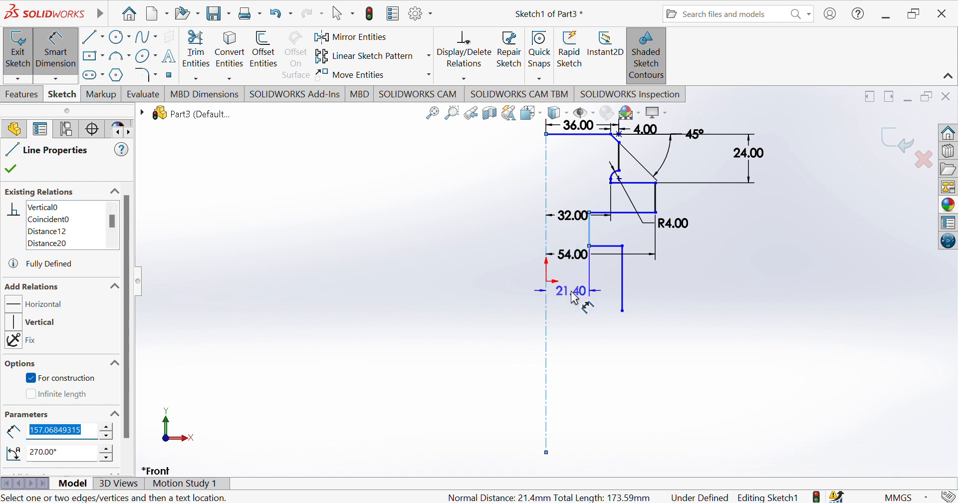
click(576, 307)
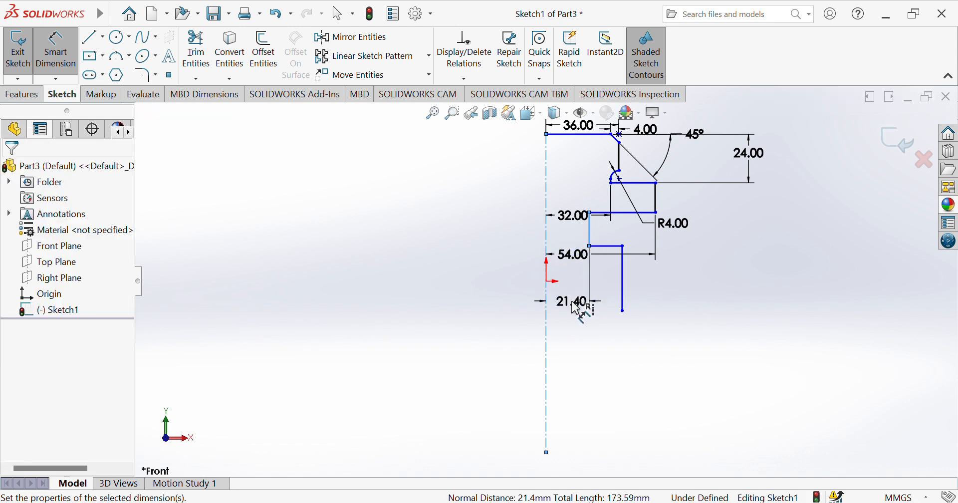
text(32)
key(Return)
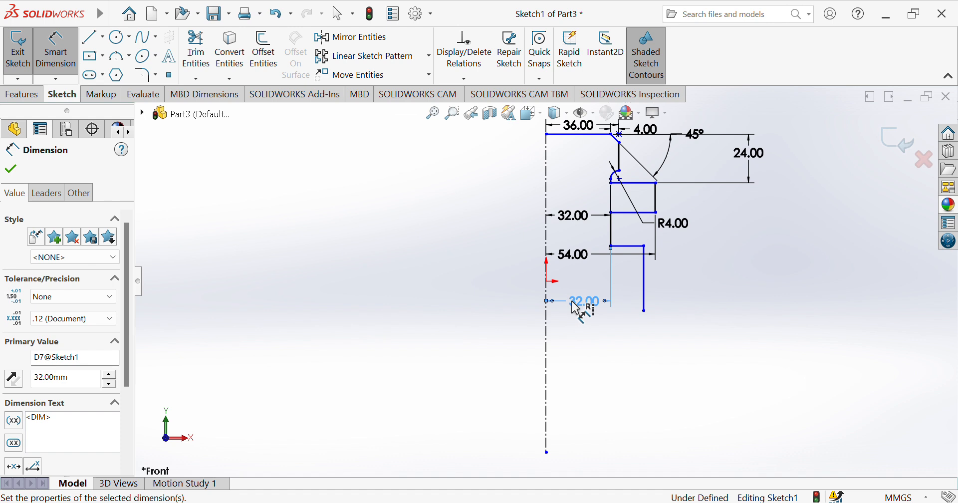
click(644, 299)
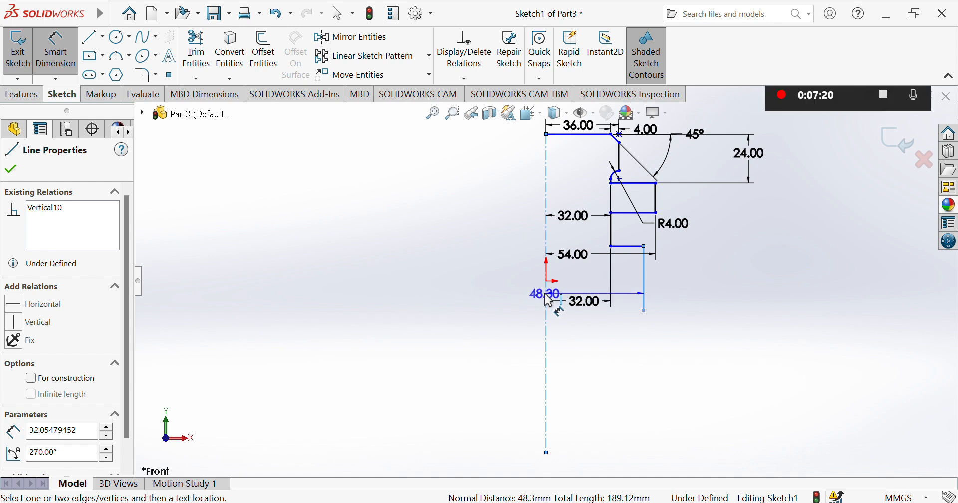
click(547, 300)
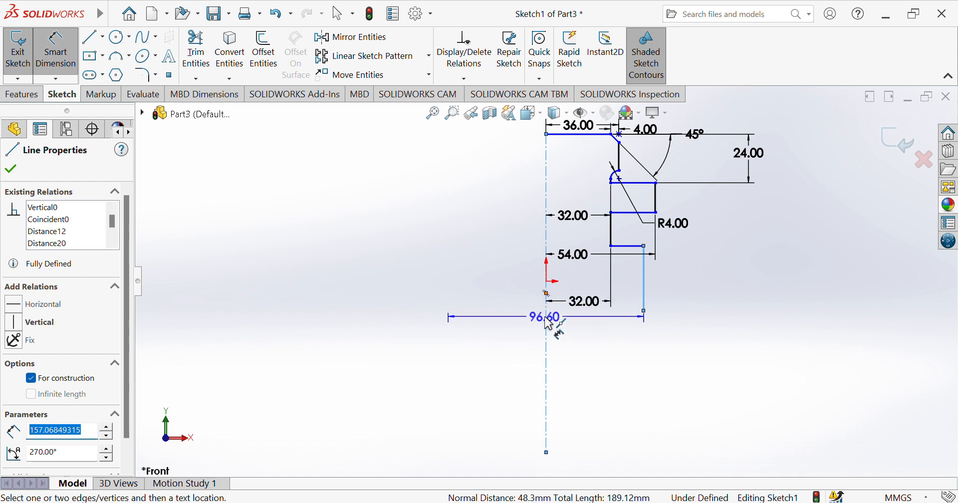
click(549, 323)
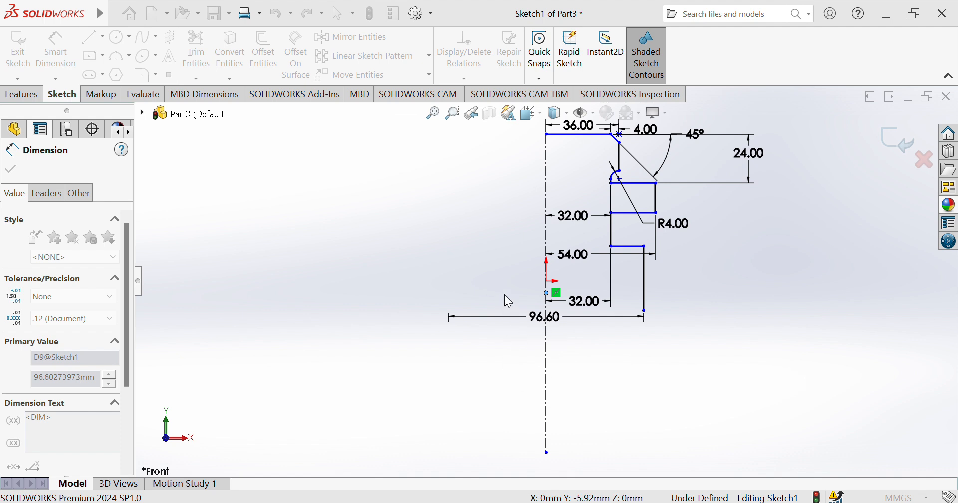
key(Escape)
key(Escape)
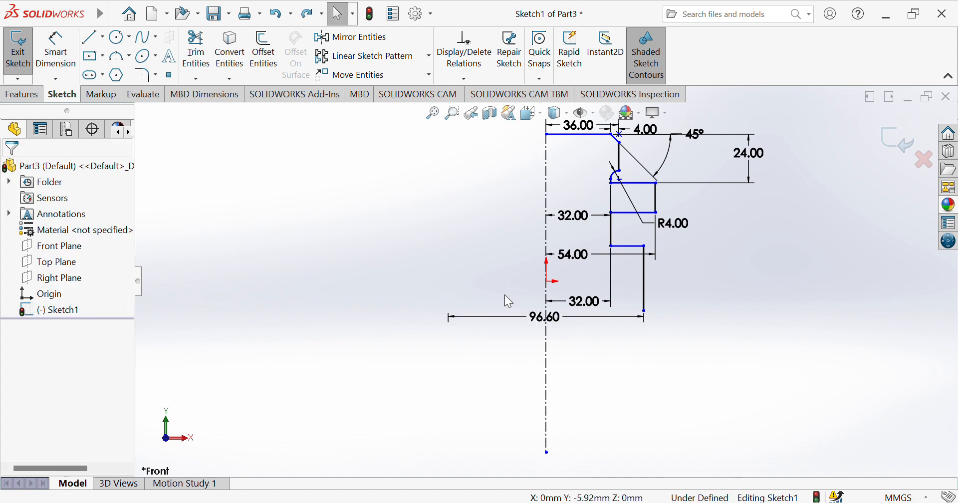
key(ctrl+z)
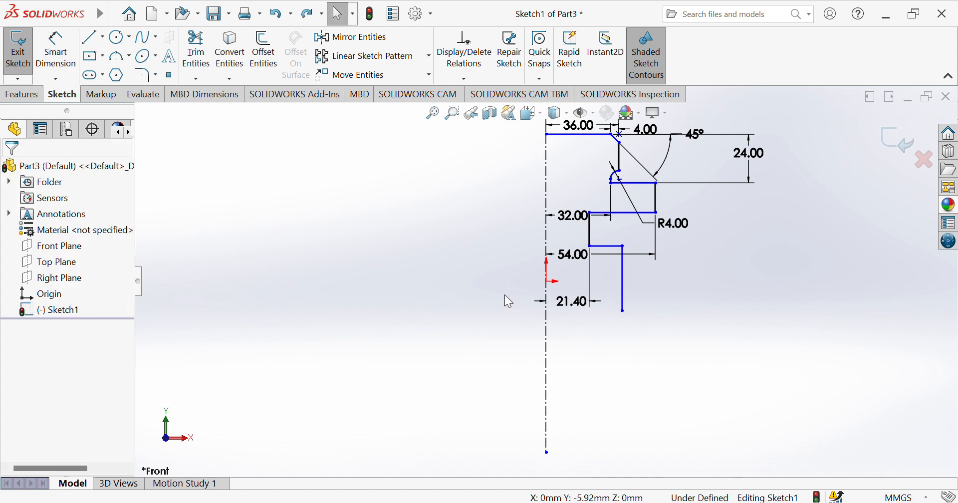
- Change the dimension between the centerline and the short vertical line under the flange to 32 mm
click(576, 305)
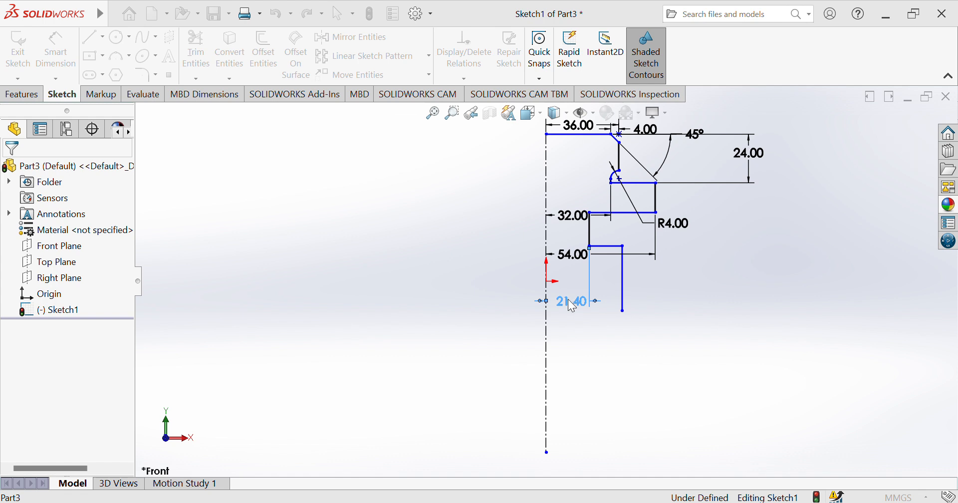
text(32)
key(Return)
- Try to dimension the lowest vertical line across the centerline as a 72 mm diameter
click(61, 59)
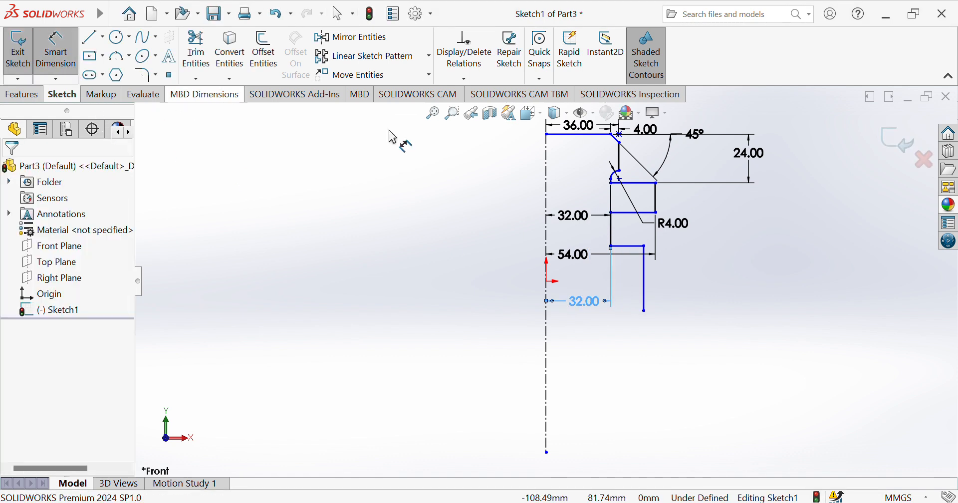
click(644, 301)
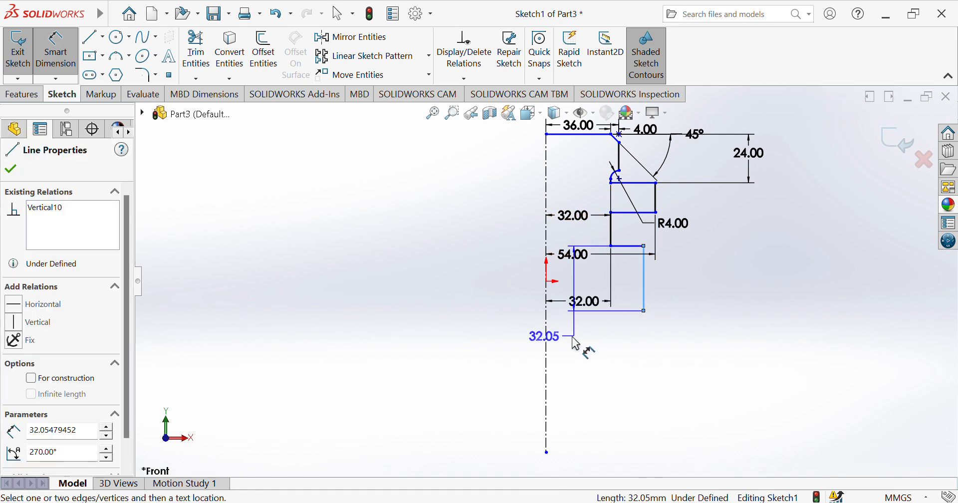
click(548, 348)
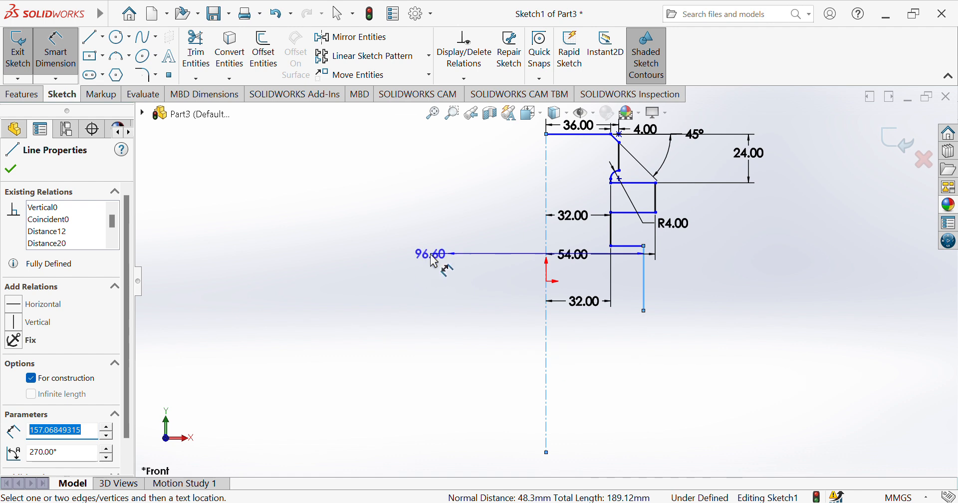
click(464, 367)
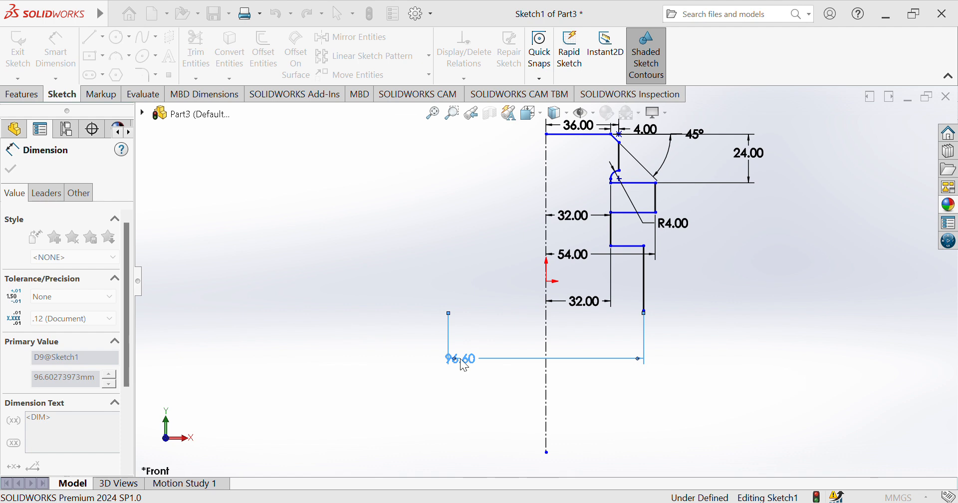
text(72)
key(Return)
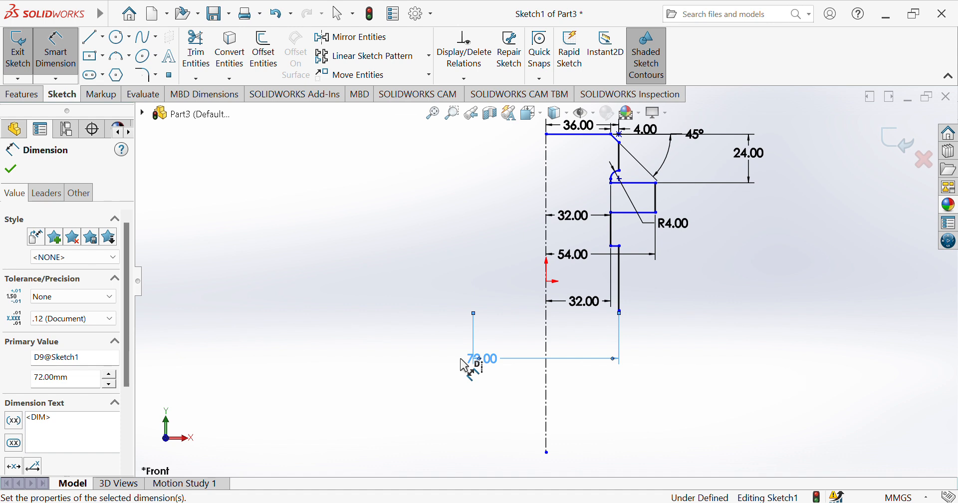
key(ctrl+z)
key(ctrl+z)
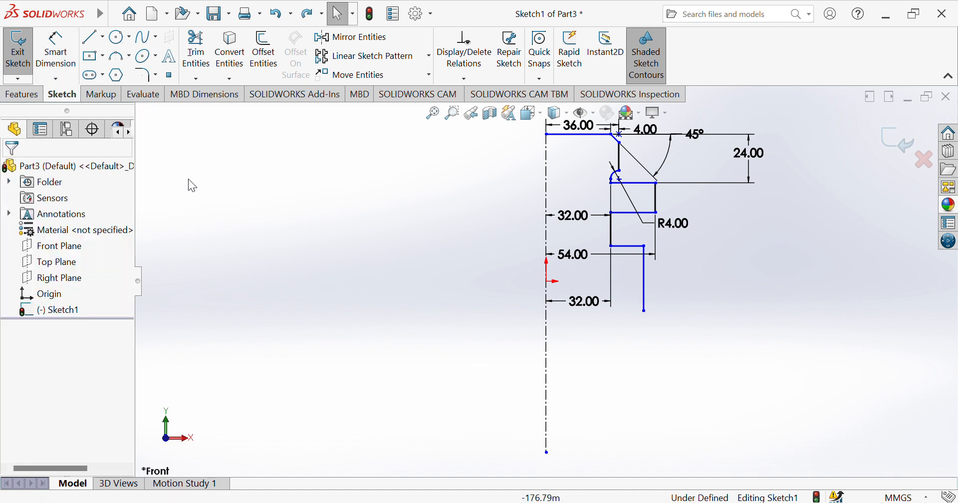
- Dimension the lowest vertical line at 36 mm from the centerline
click(68, 62)
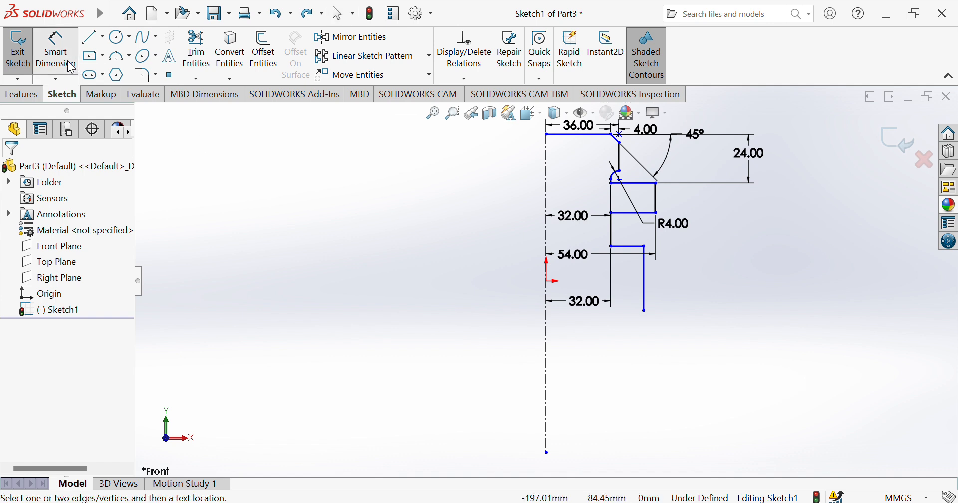
click(548, 360)
click(646, 301)
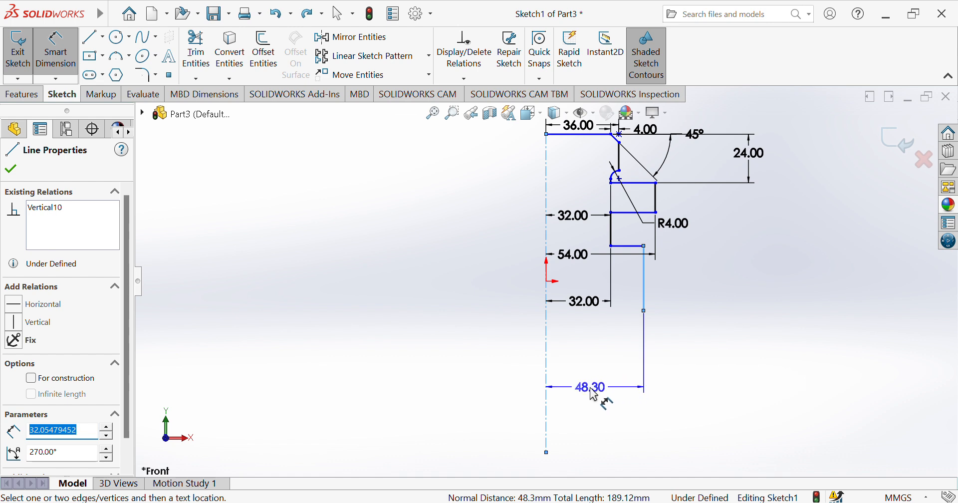
click(592, 392)
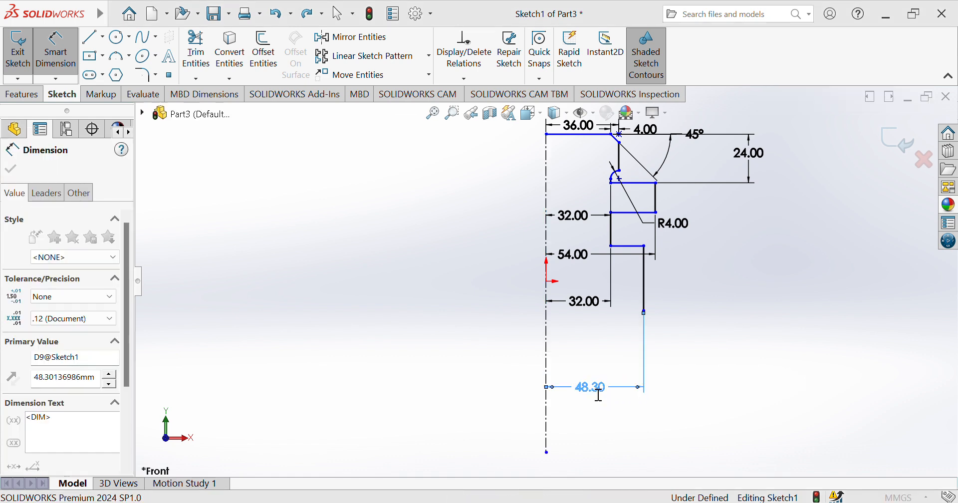
text(36)
key(Return)
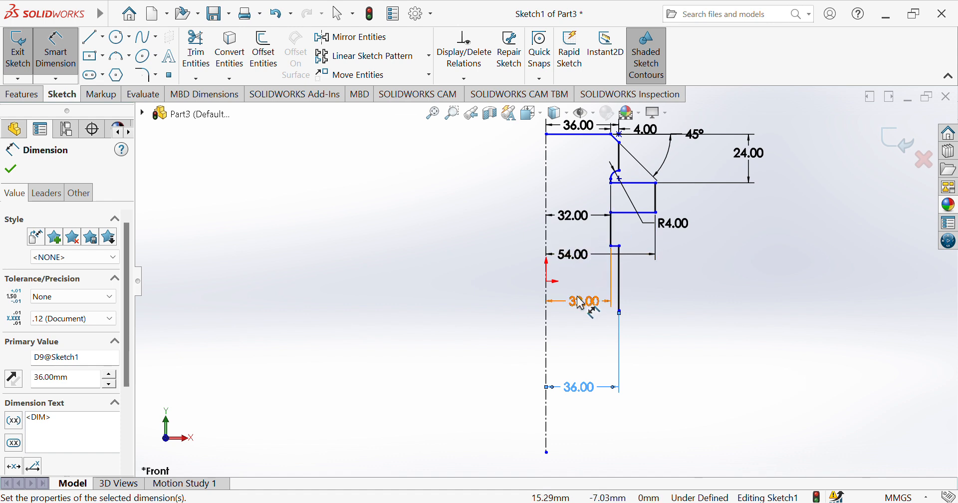
- Delete the 32 mm dimension of the short vertical line below the flange, keeping the one above it
key(Escape)
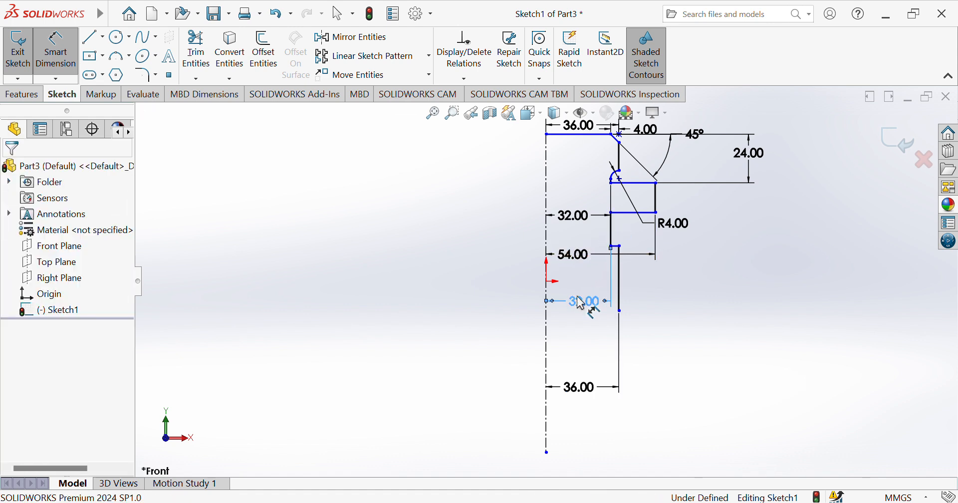
click(581, 303)
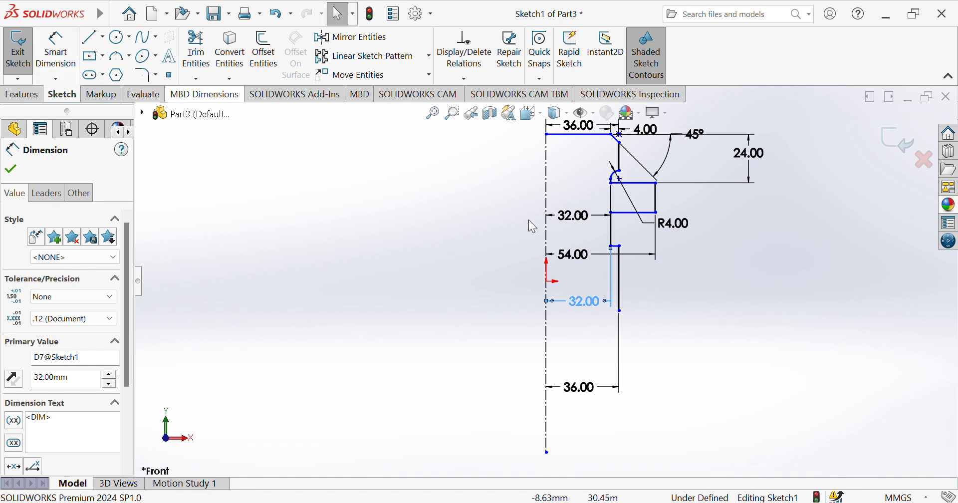
key(Delete)
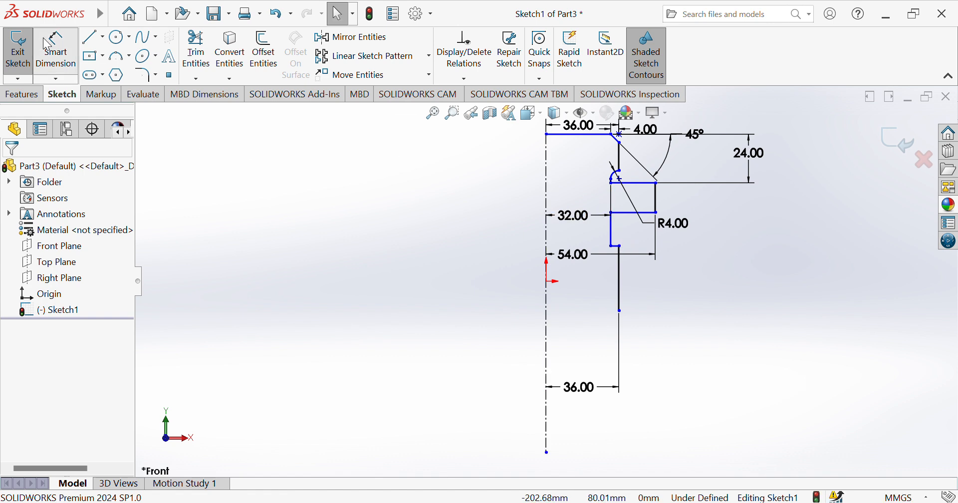
- Dimension the vertical distance between the flange's lower line and the short horizontal step line as 8 mm
click(57, 52)
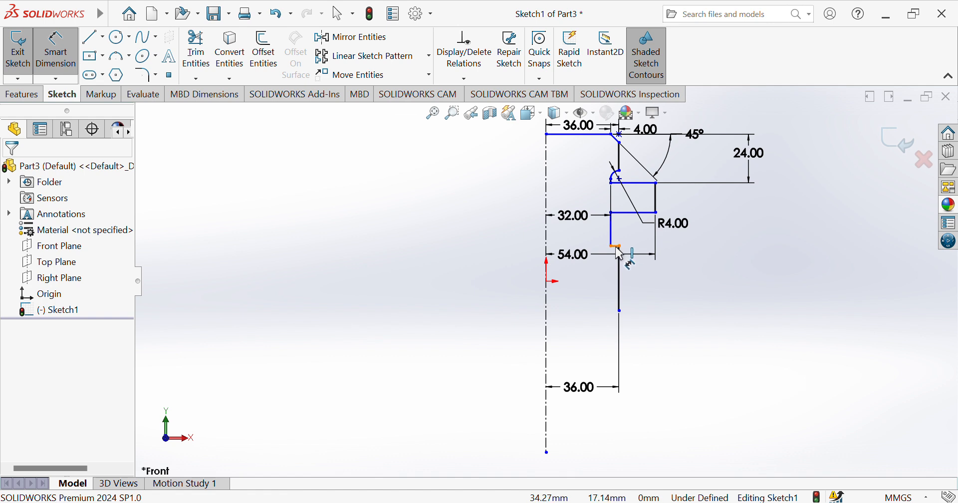
click(619, 253)
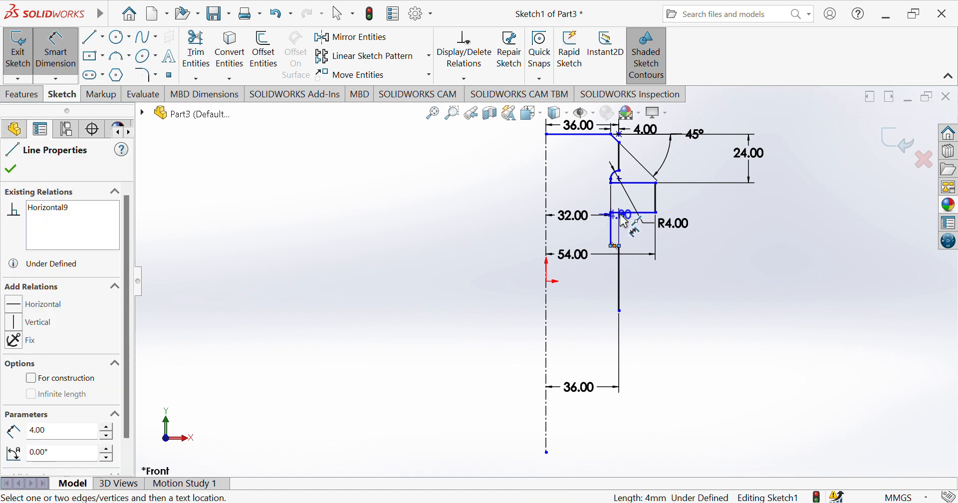
click(418, 224)
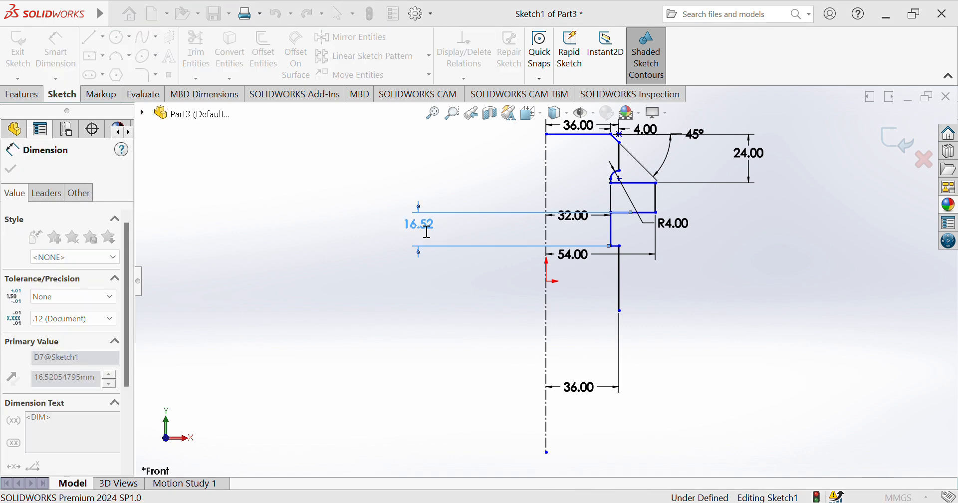
text(8)
key(Return)
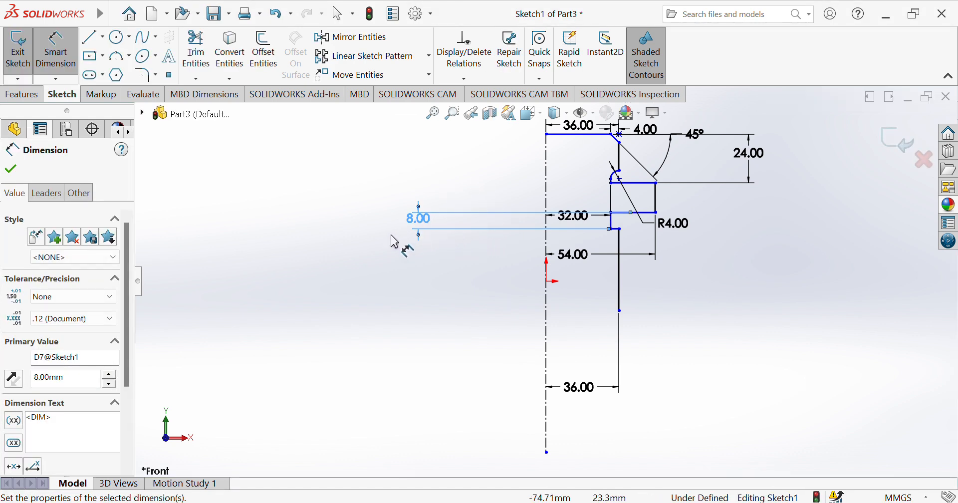
- Draw a three-point arc from the short vertical line below the flange to the outer end of the short horizontal step line
click(120, 56)
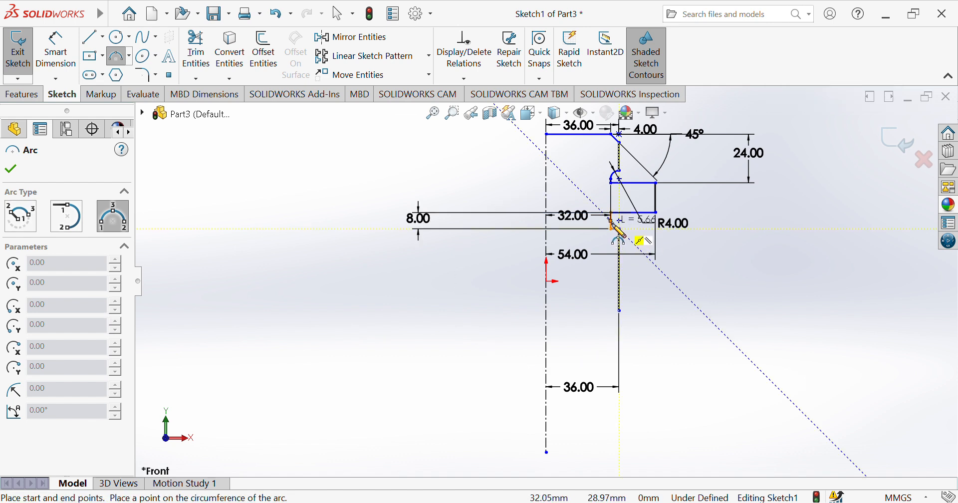
click(611, 220)
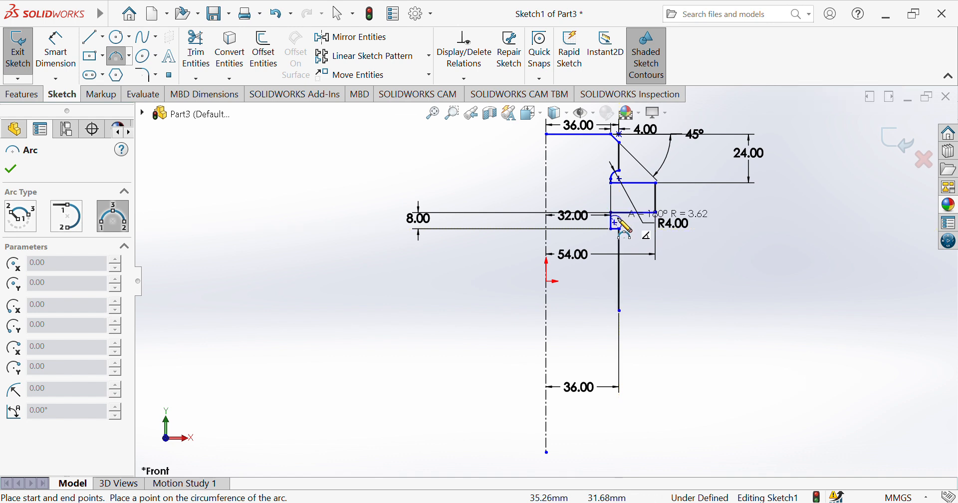
click(619, 227)
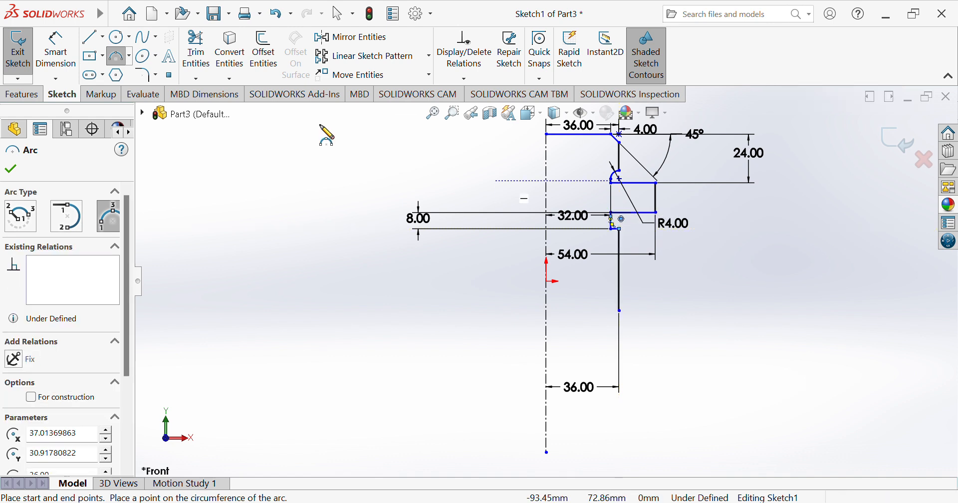
click(56, 55)
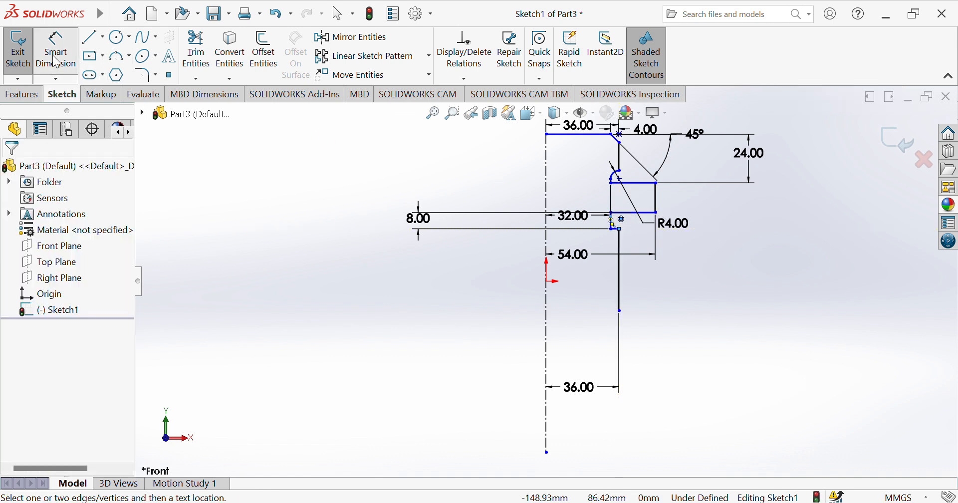
- Dimension the lower arc's upper end 4 mm vertically from the step corner and set the arc's radius to 4 mm
click(612, 229)
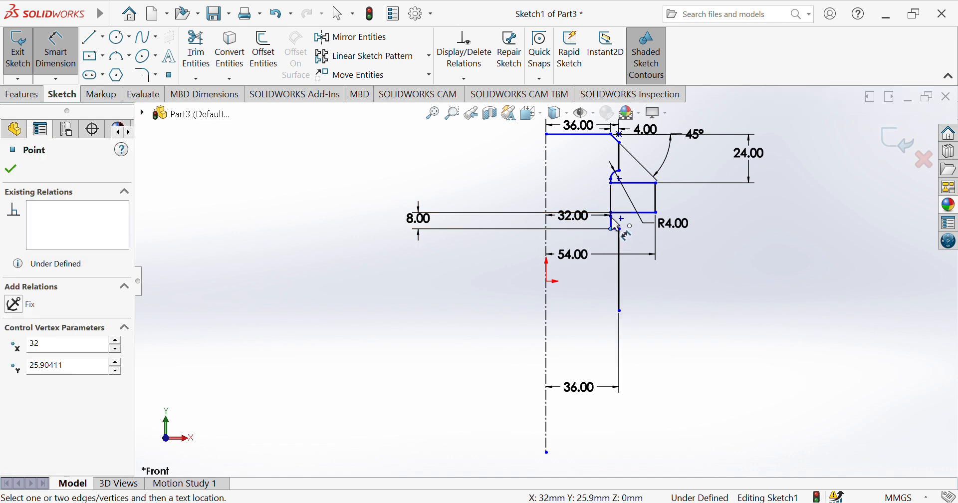
click(613, 215)
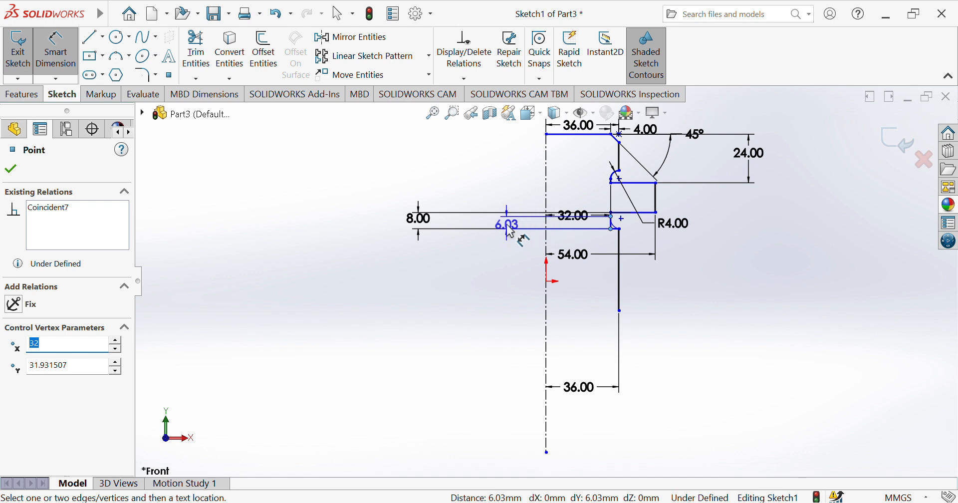
click(505, 227)
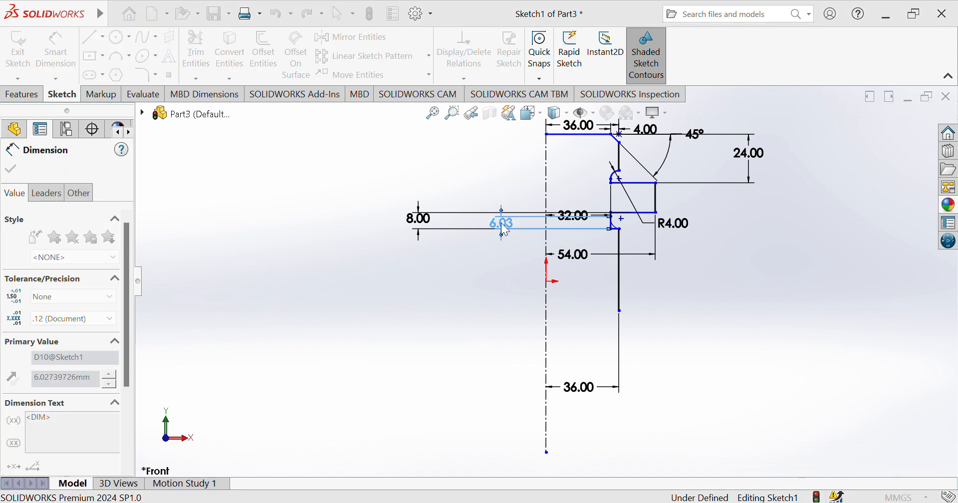
text(4)
key(Return)
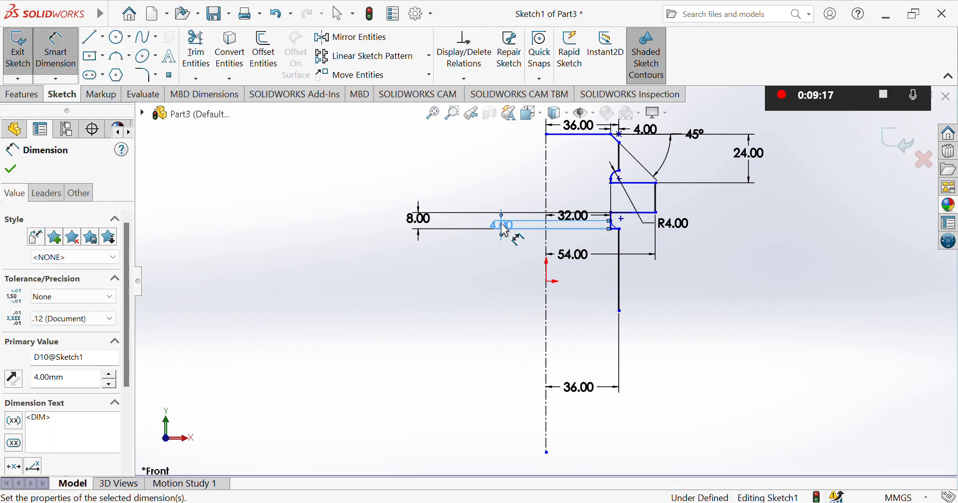
click(618, 230)
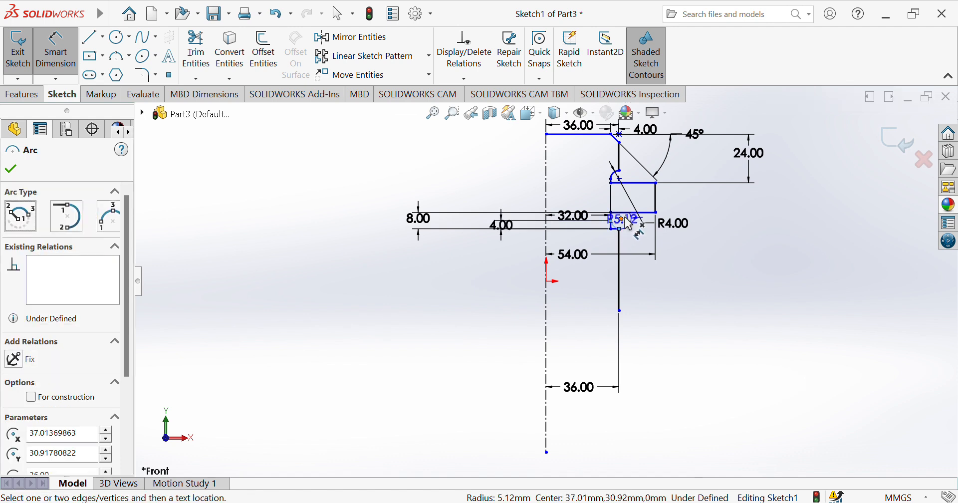
click(690, 195)
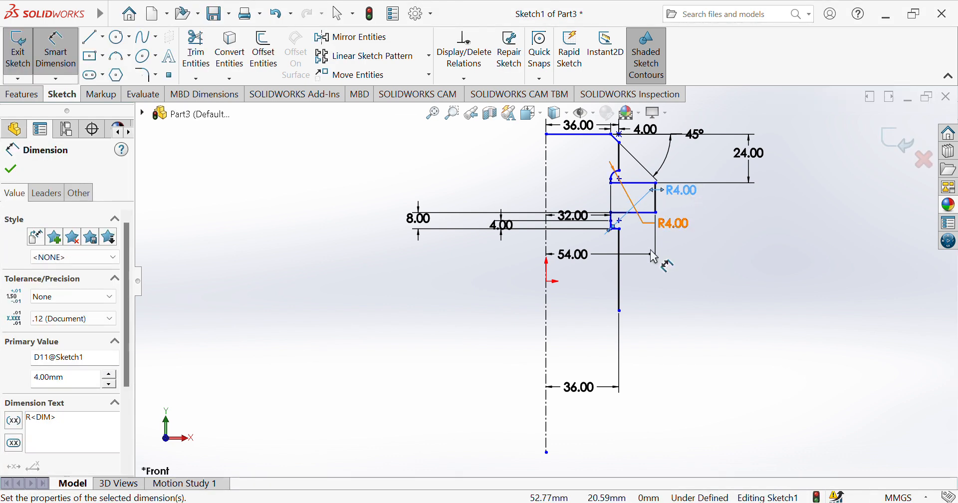
- Trim away the short horizontal step line and the leftover vertical segment beyond the lower arc
click(196, 50)
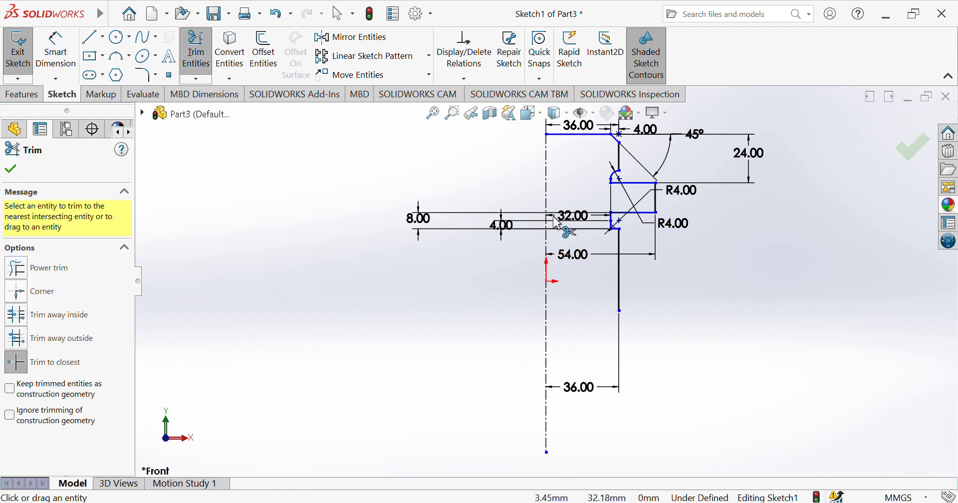
click(616, 231)
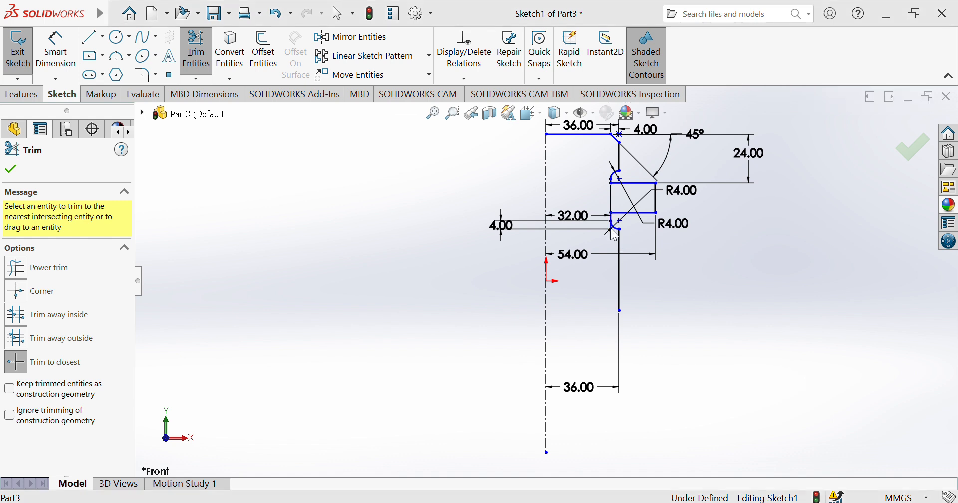
click(516, 264)
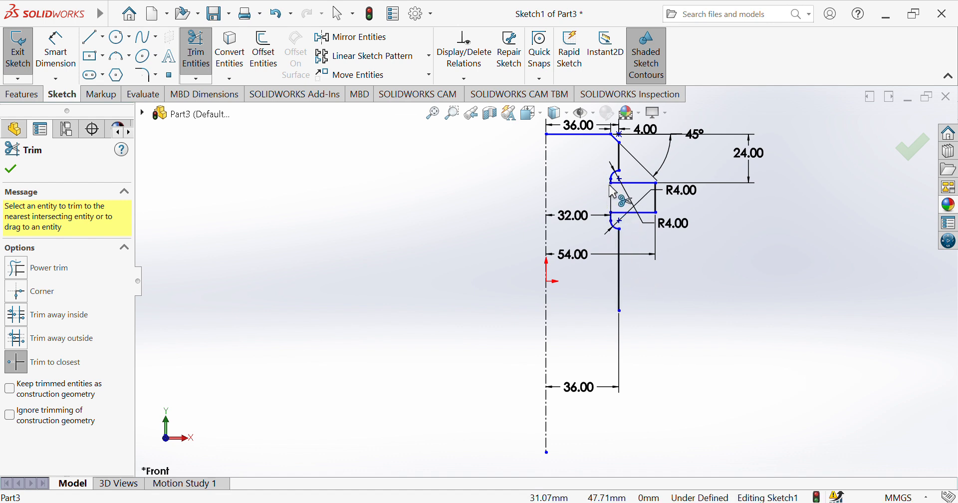
- Dimension the vertical distance from the flange's upper line to the upper arc's top endpoint as 6 mm
click(55, 50)
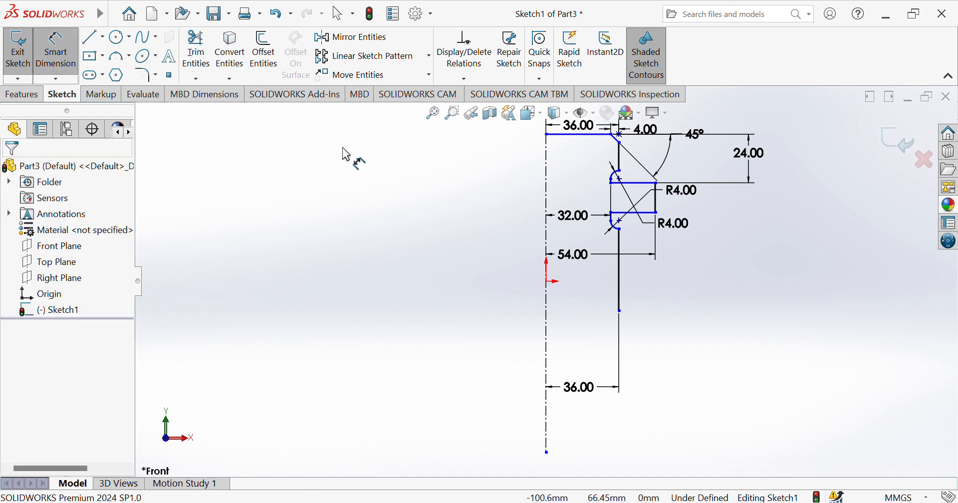
click(632, 183)
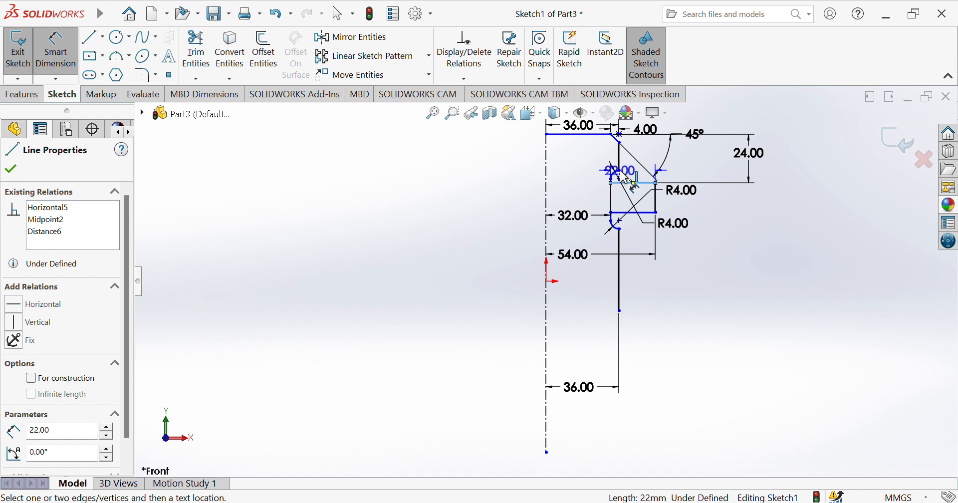
click(618, 171)
click(464, 190)
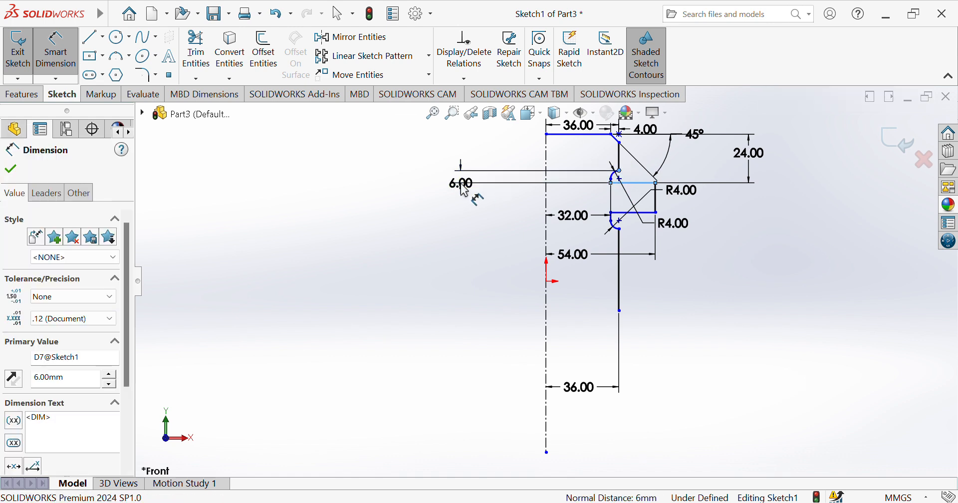
key(Return)
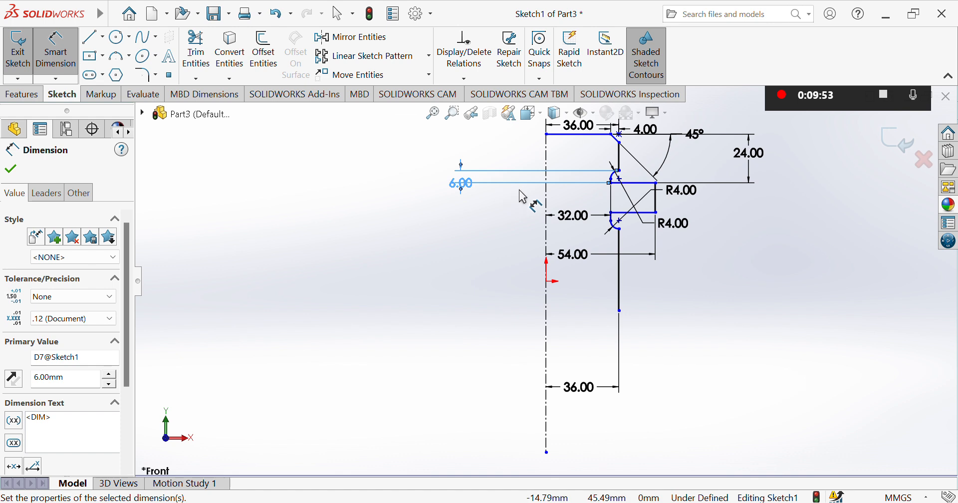
- Dimension the vertical distance from the flange's lower line to the lower arc's bottom endpoint as 8 mm
click(629, 213)
click(618, 229)
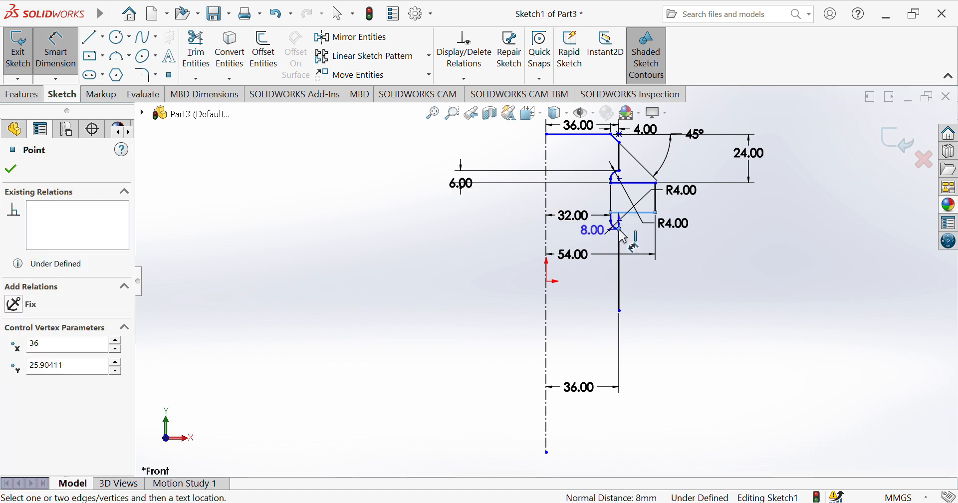
click(504, 239)
key(Return)
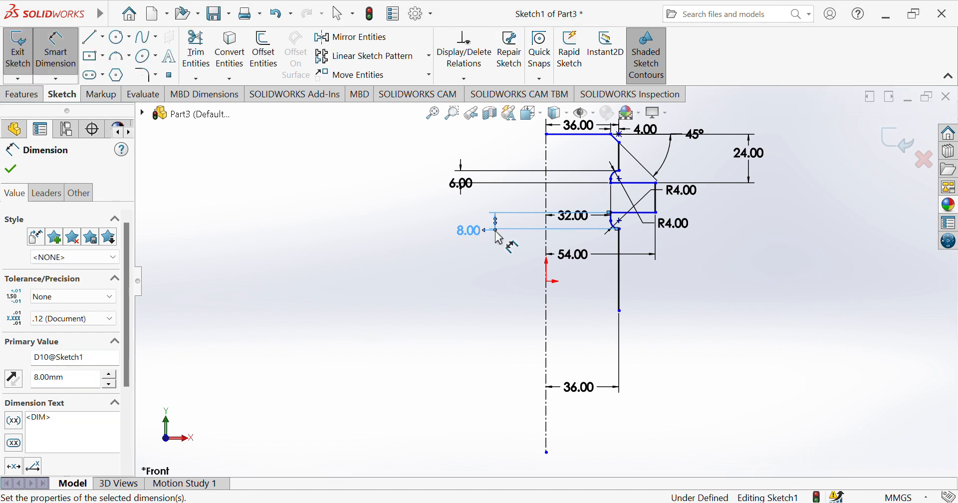
- Dimension the flange's outer vertical line at 16 mm
click(655, 204)
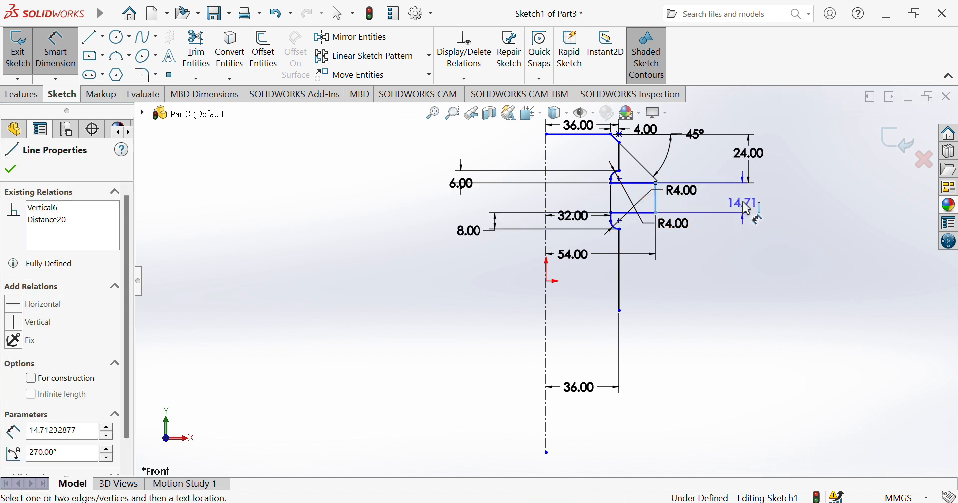
click(746, 204)
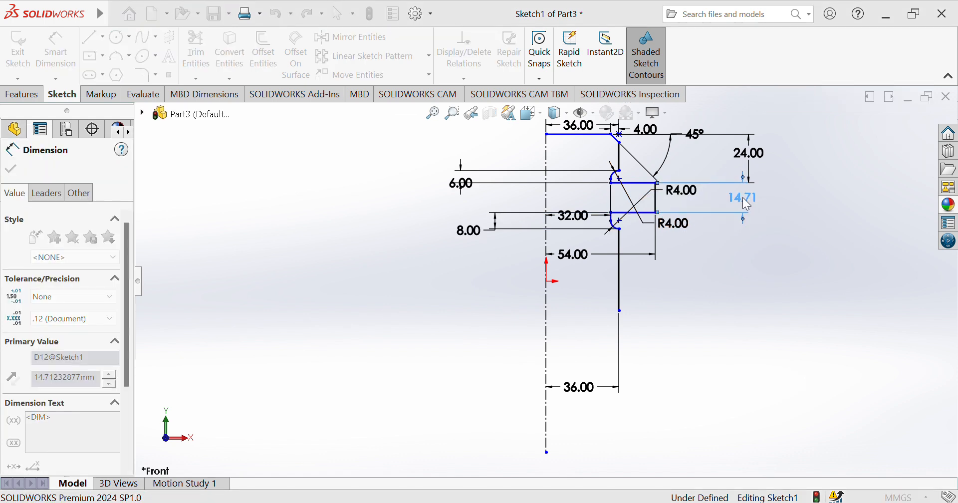
text(16)
key(Return)
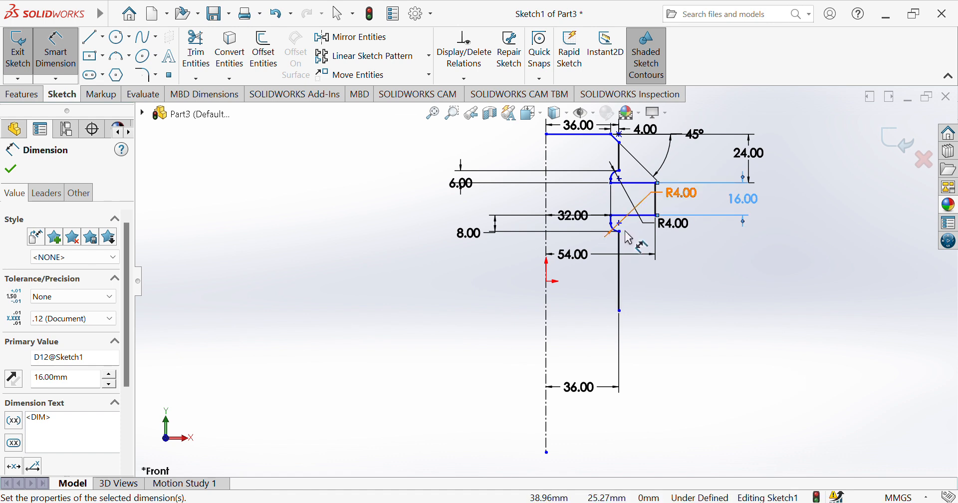
- Dimension the vertical distance from the flange's lower line to the bottom end of the lowest vertical line as 32 mm
click(633, 215)
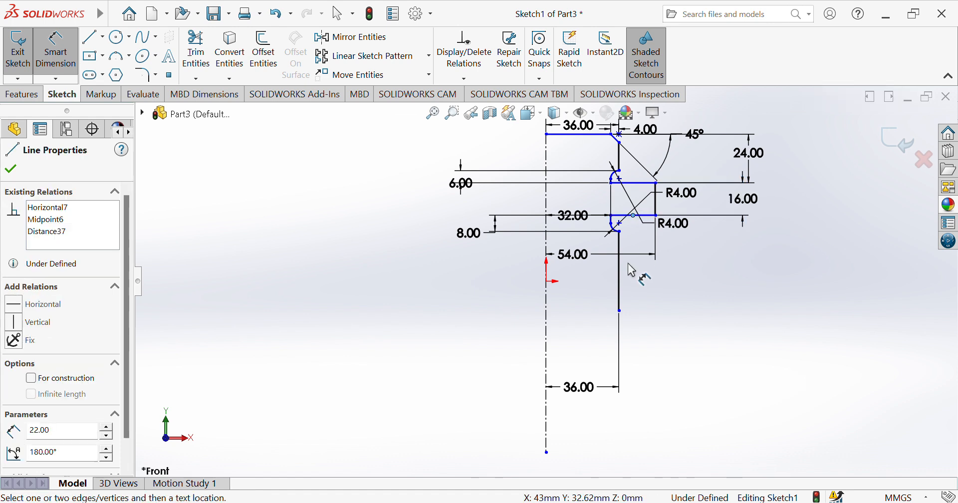
click(620, 311)
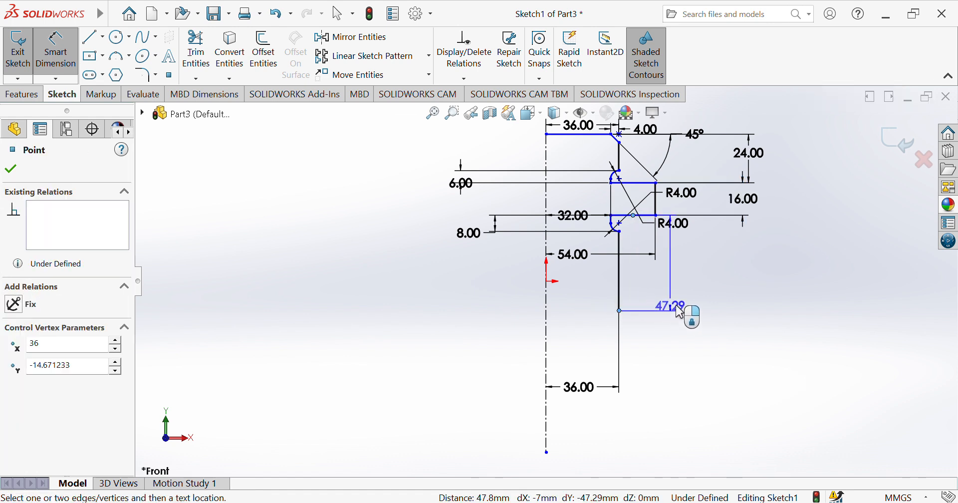
click(812, 306)
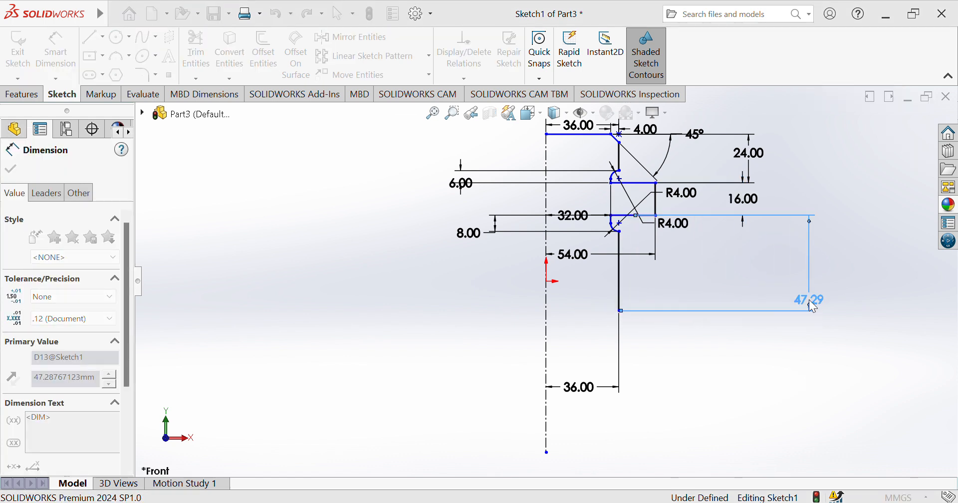
text(32)
key(Return)
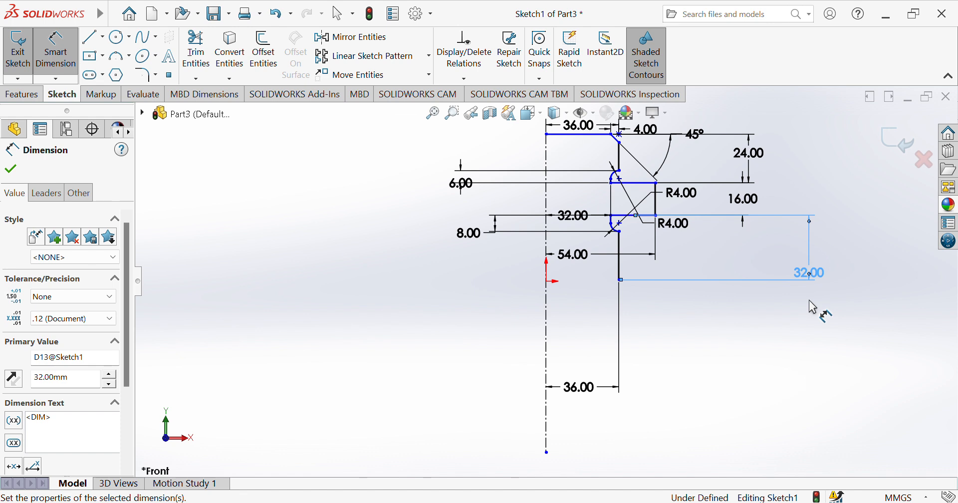
- Draw a line from the bottom end of the lowest vertical line to the origin and make it horizontal
click(90, 44)
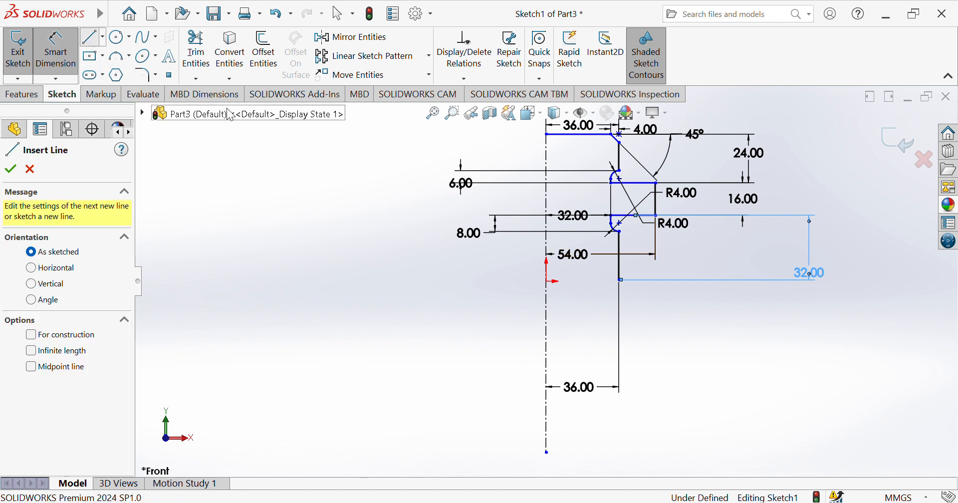
click(619, 280)
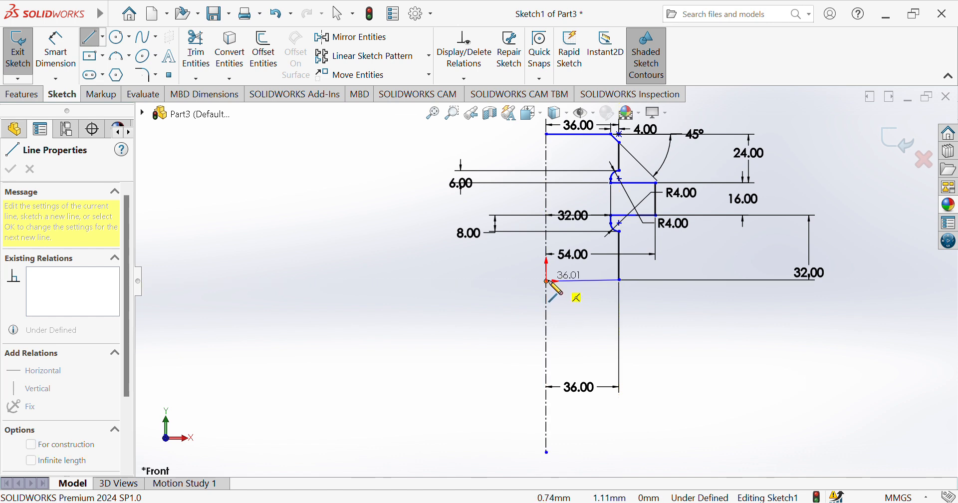
click(548, 281)
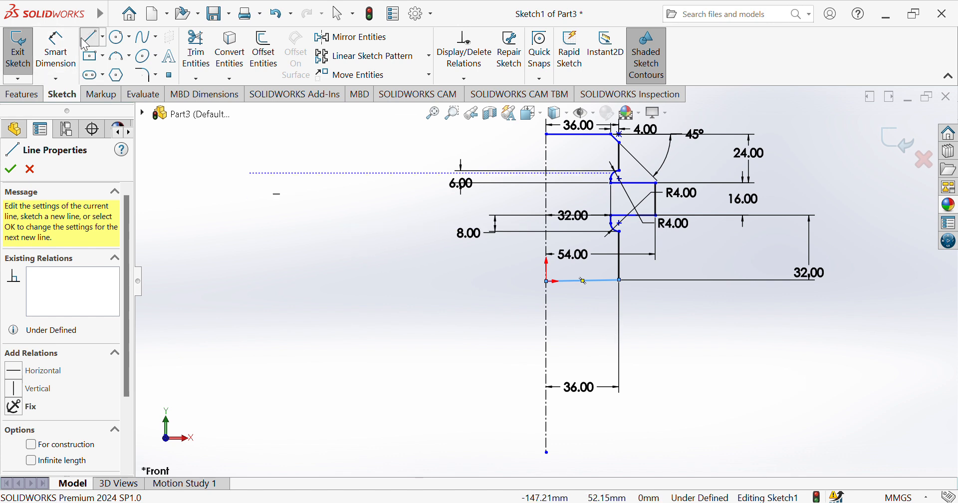
click(93, 37)
click(580, 282)
click(612, 240)
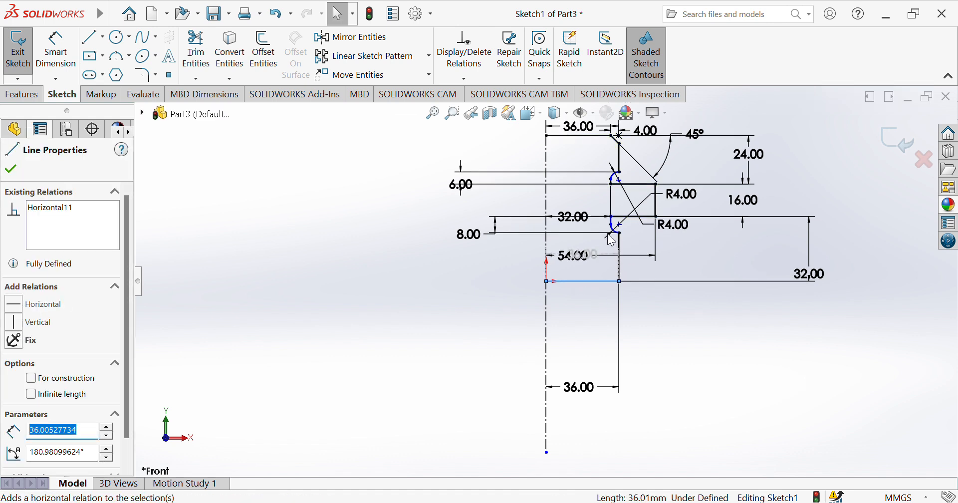
click(677, 372)
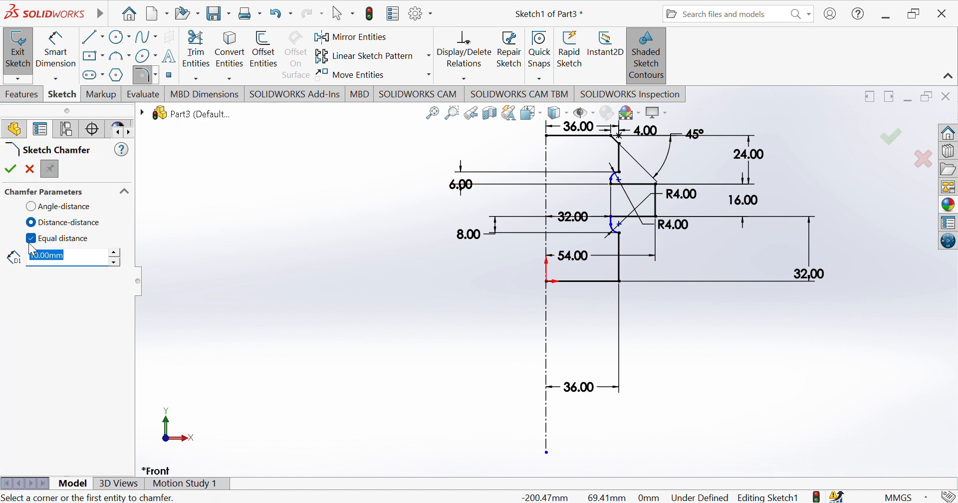
- Chamfer the profile's bottom outer corner with an angle-distance chamfer of 4 mm at 45°, and move its dimensions clear of the profile
click(32, 207)
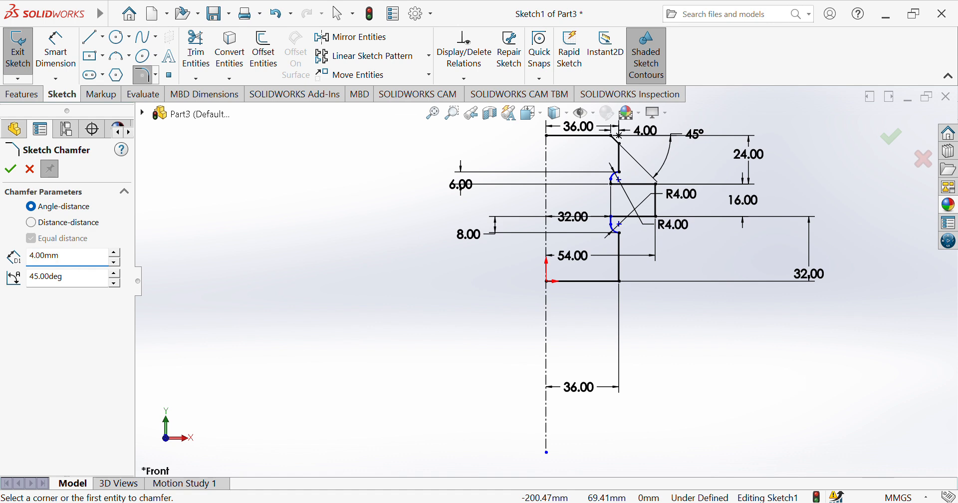
click(577, 284)
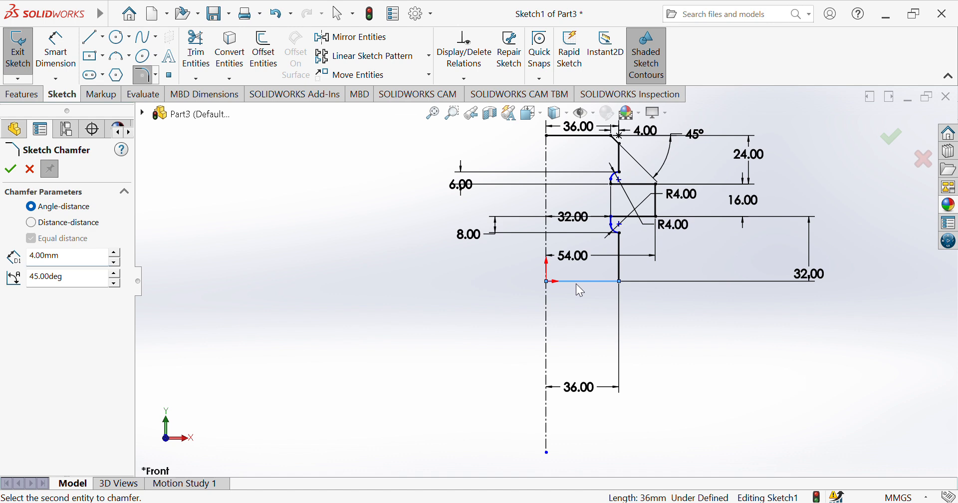
click(616, 270)
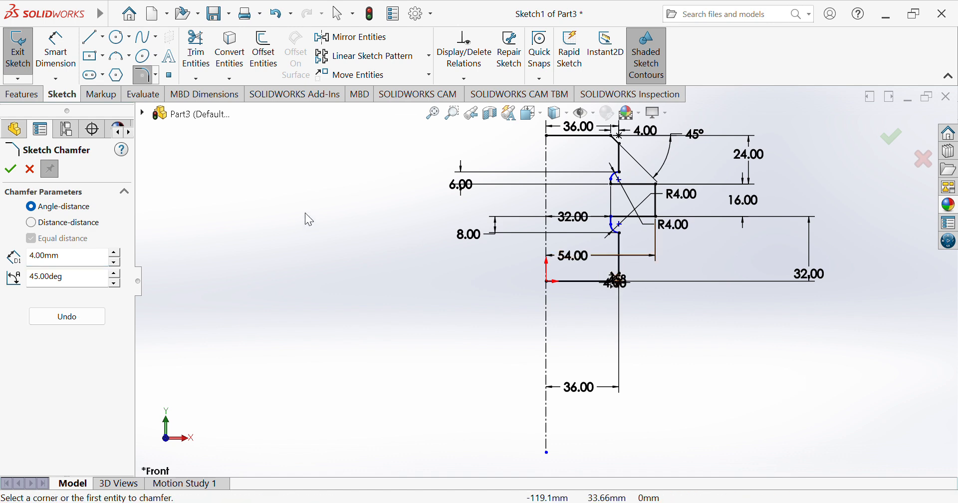
drag(617, 284, 666, 322)
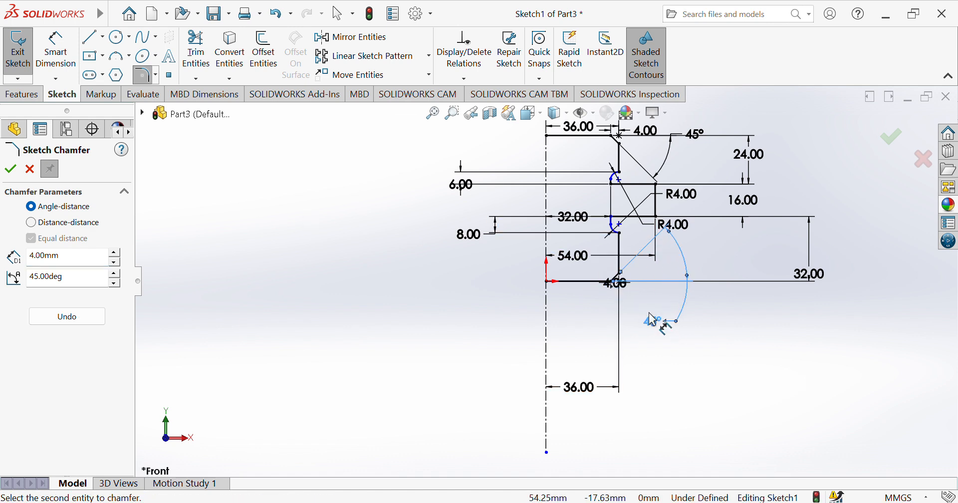
drag(620, 286, 674, 380)
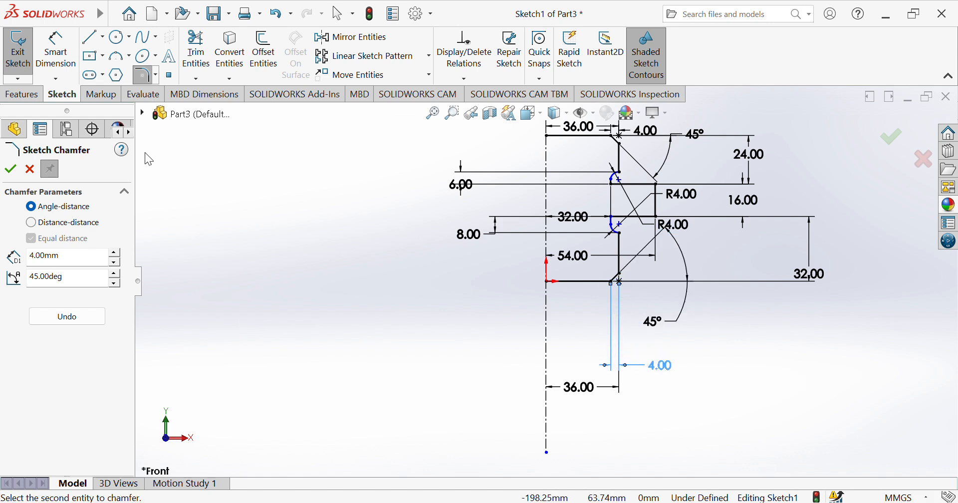
click(15, 171)
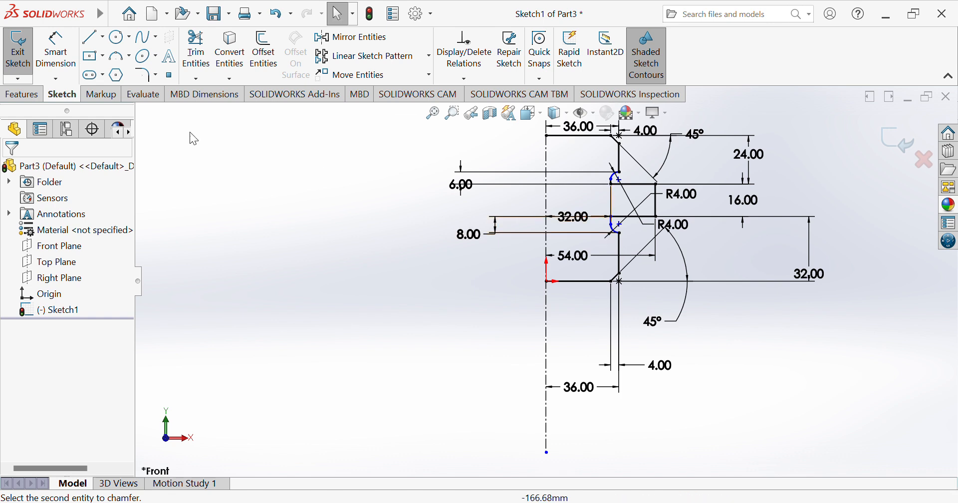
- Dimension the vertical distances from the origin to the lower groove arc and to the upper groove arc's centre
click(60, 65)
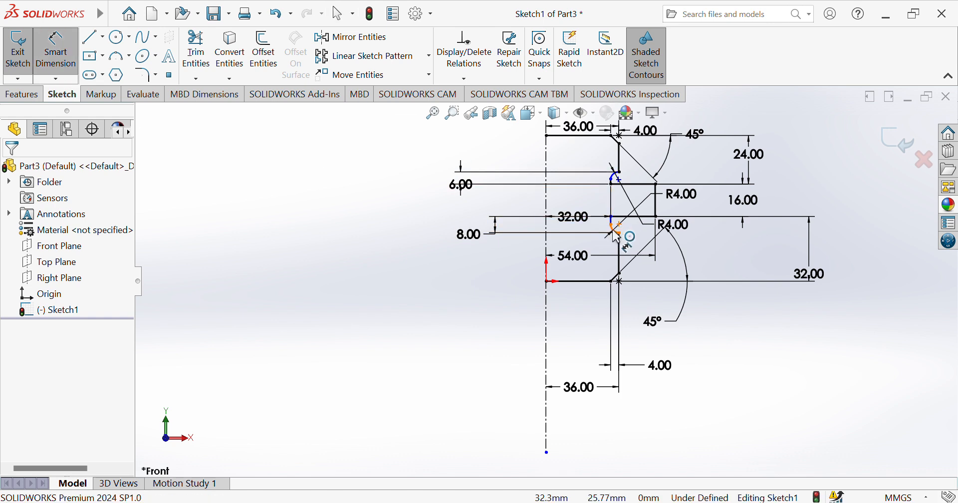
click(616, 234)
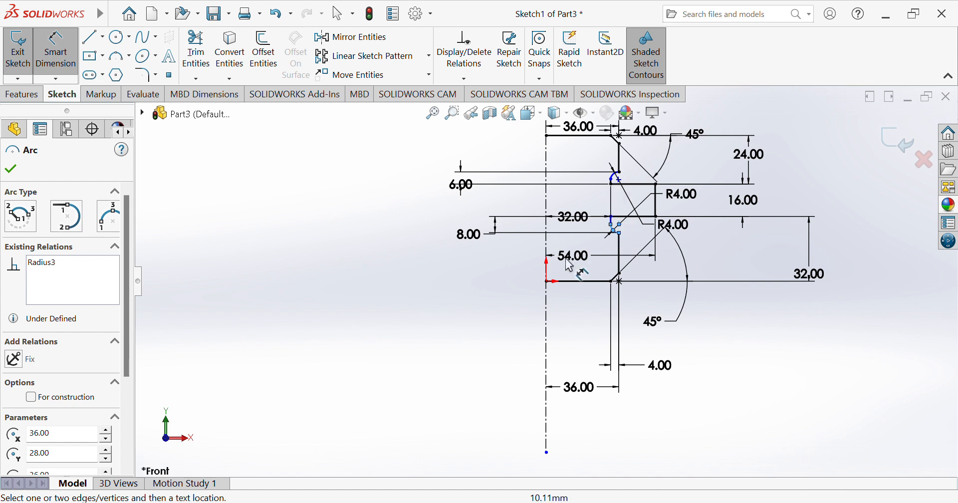
click(547, 281)
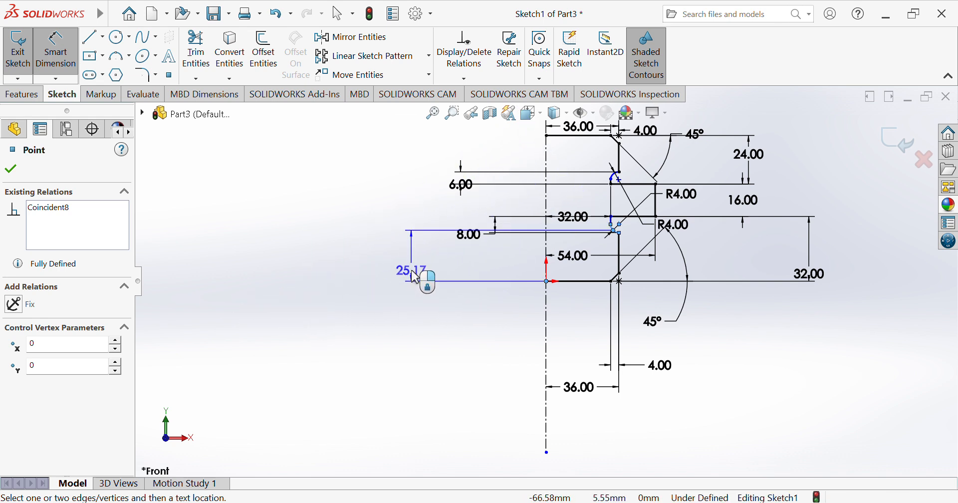
click(415, 277)
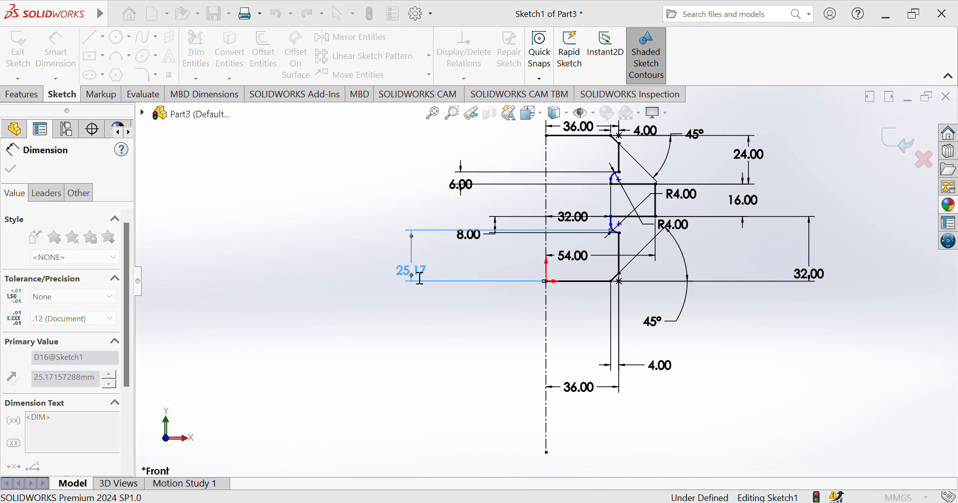
click(619, 180)
click(547, 282)
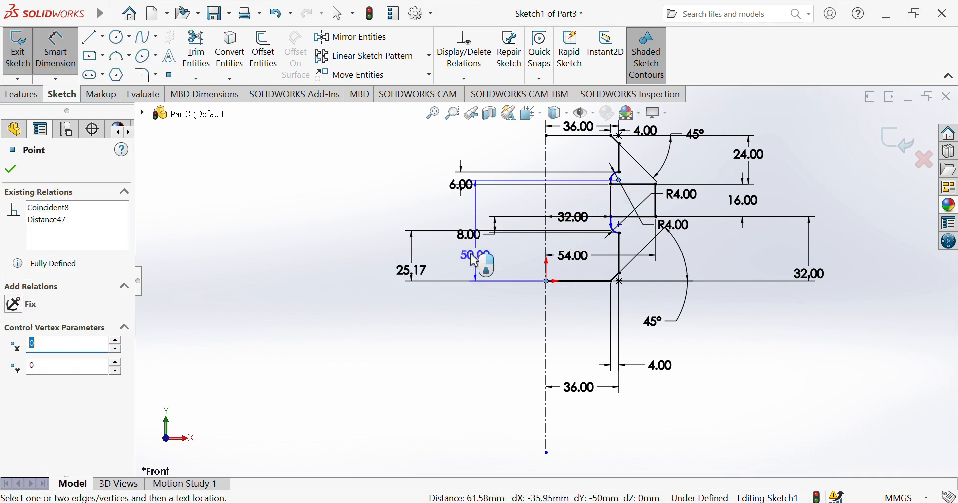
click(349, 258)
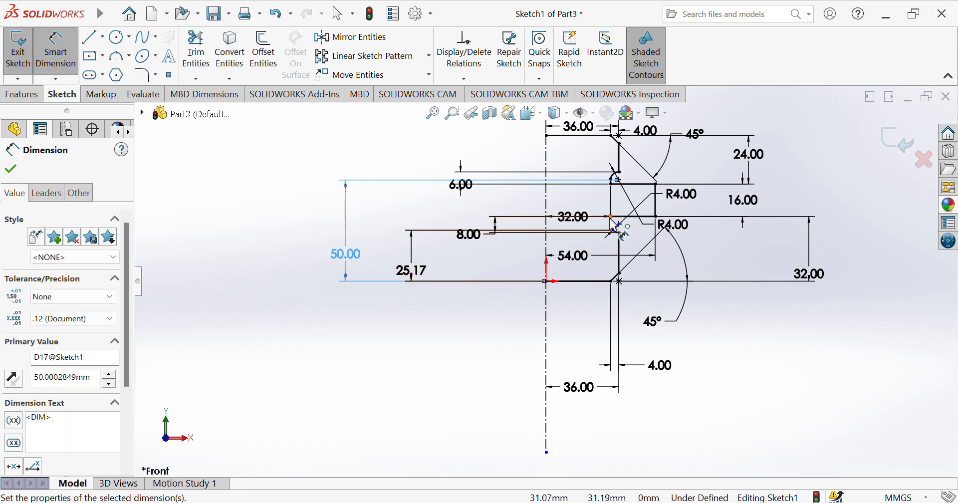
- Dimension the horizontal distance from the origin to the short vertical line above the lower arc
click(611, 222)
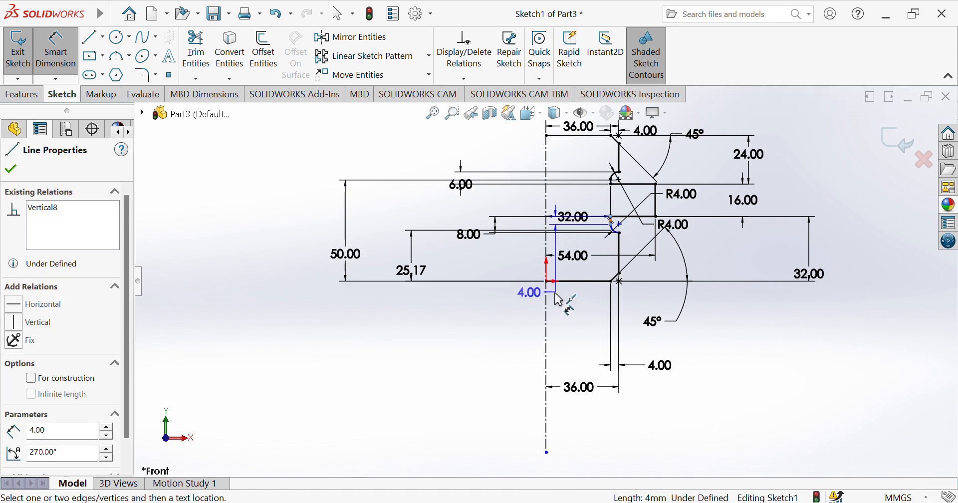
click(547, 282)
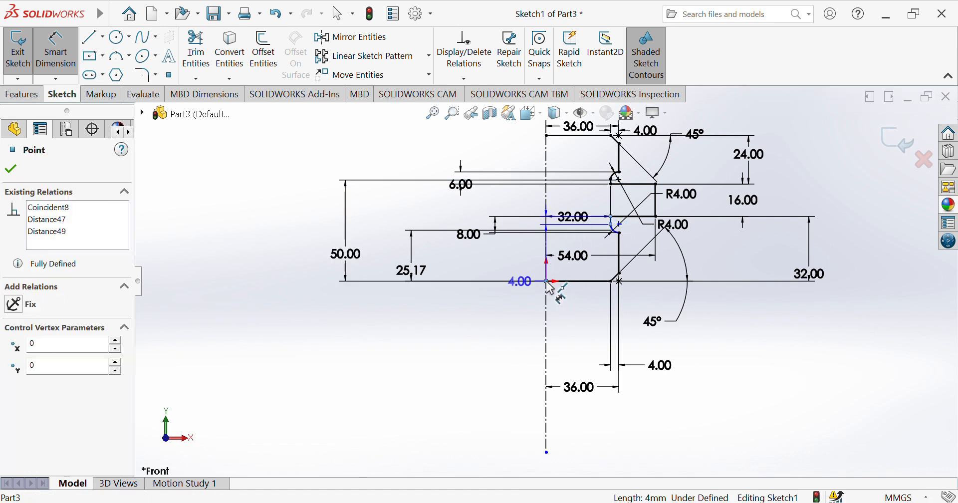
click(565, 339)
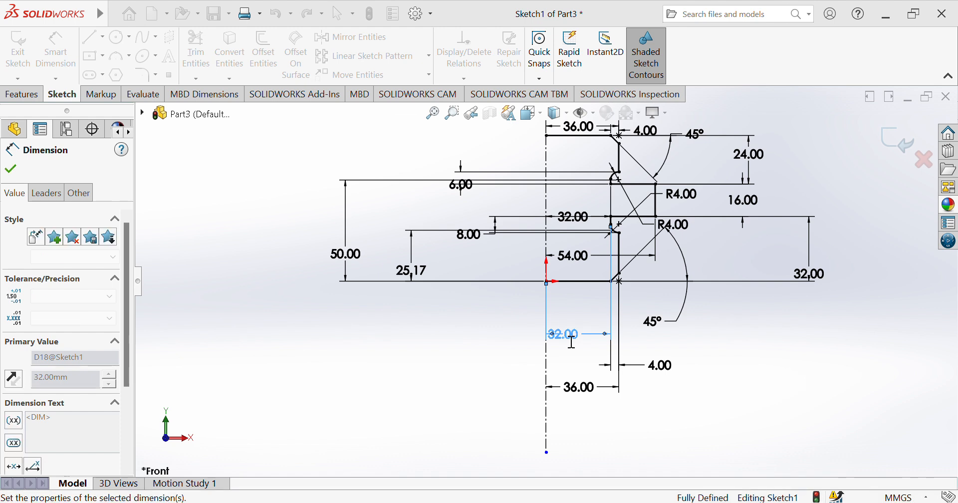
key(Escape)
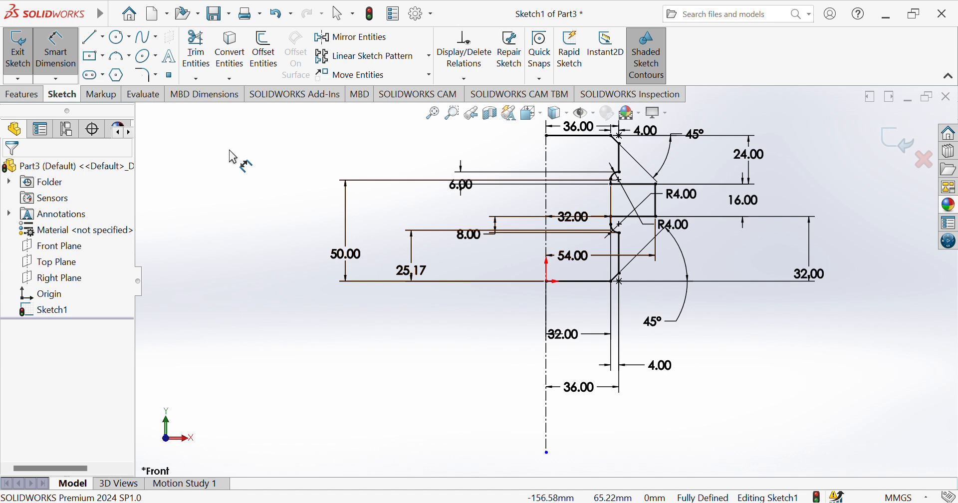
- Draw lines from the profile's top axis point along the upper edge about 19 mm, straight down to the bottom edge, and back to the origin
click(94, 44)
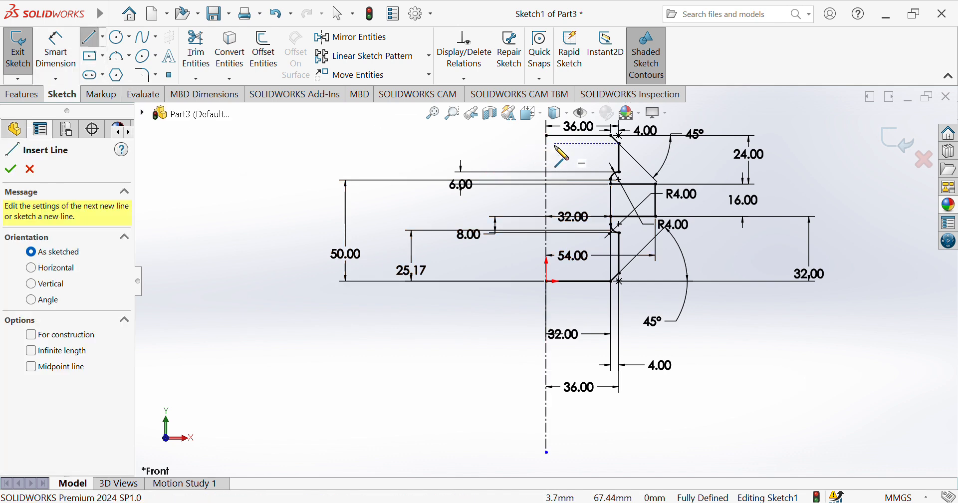
click(547, 135)
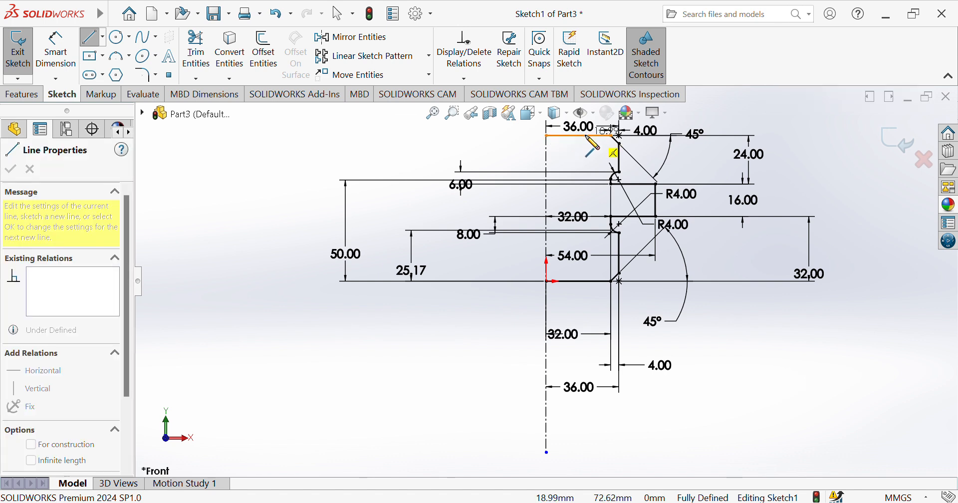
click(584, 135)
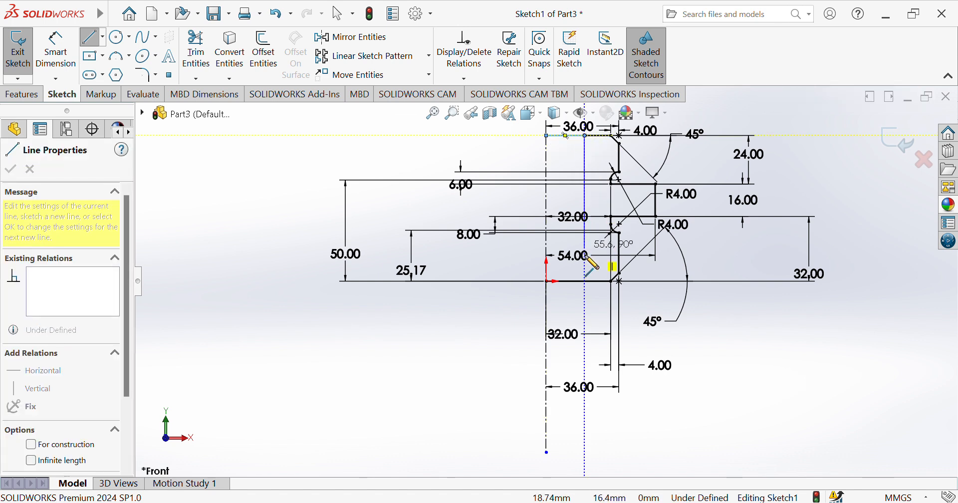
click(584, 280)
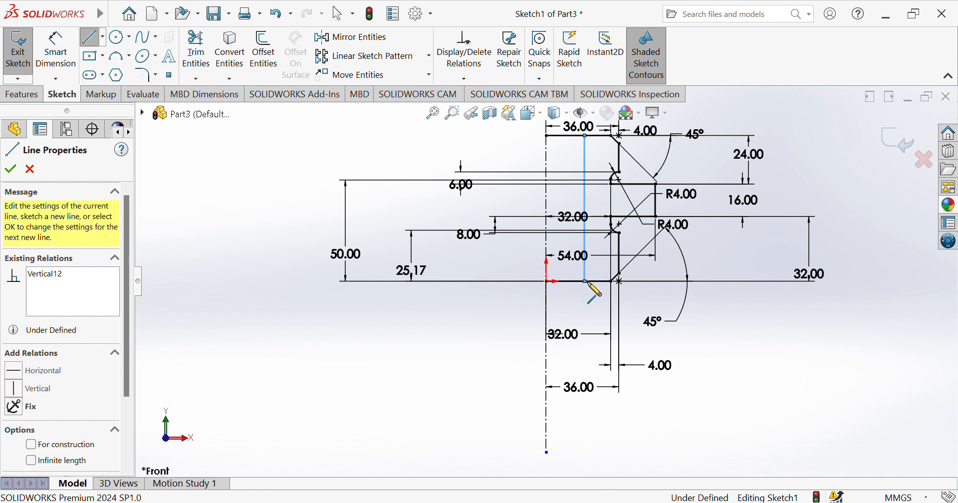
click(547, 281)
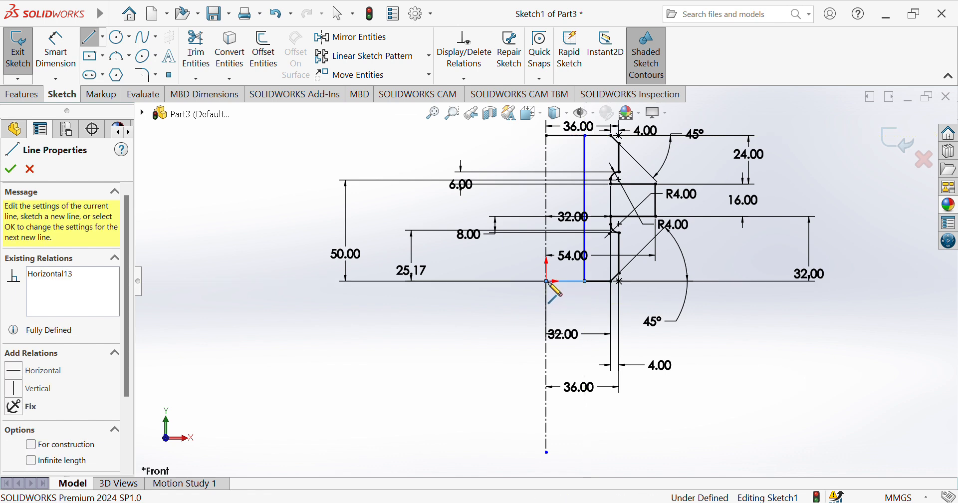
key(Escape)
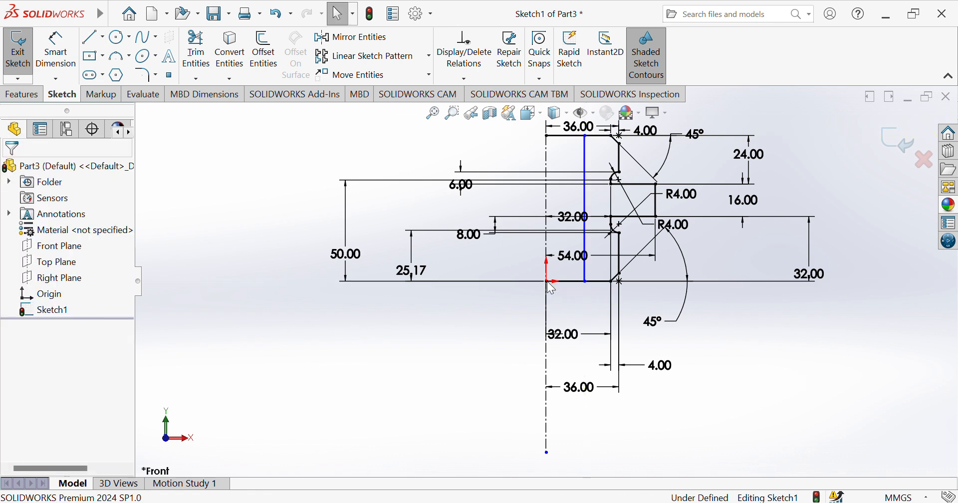
- Dimension the new inner vertical line 24 mm from the centreline
click(64, 63)
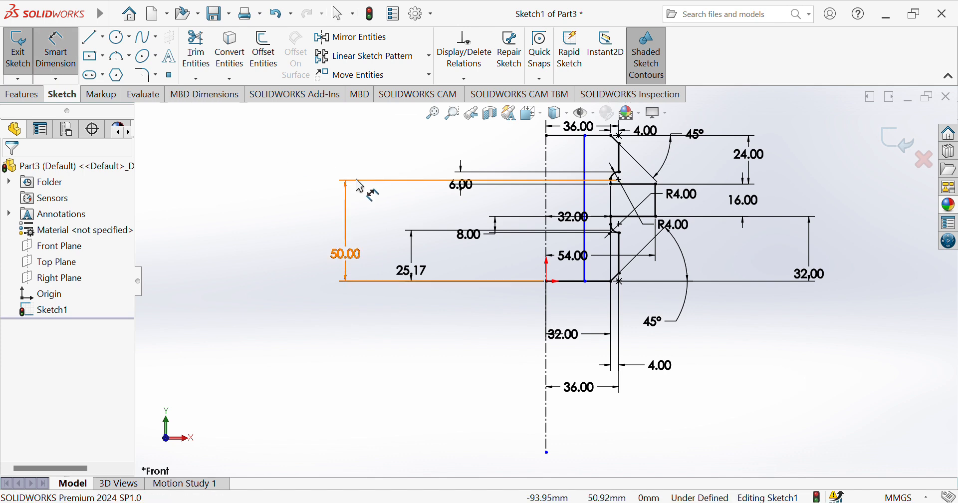
click(584, 136)
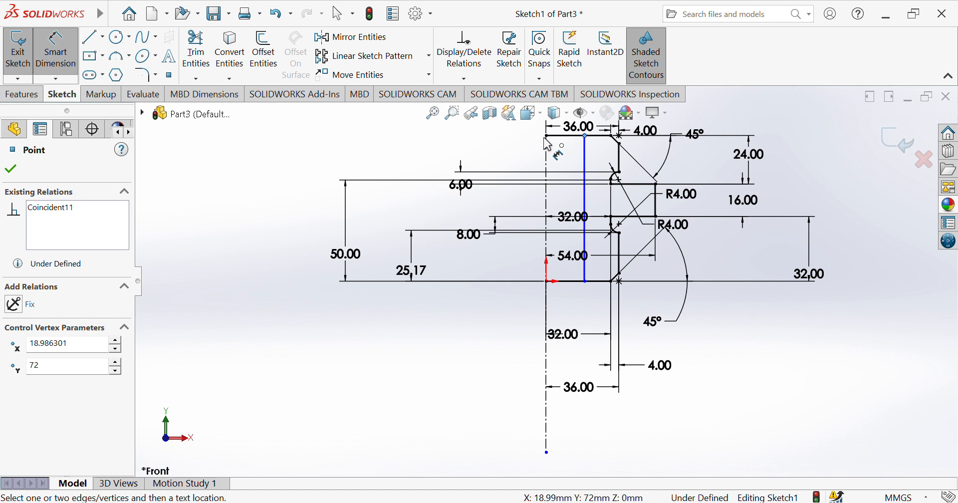
click(549, 144)
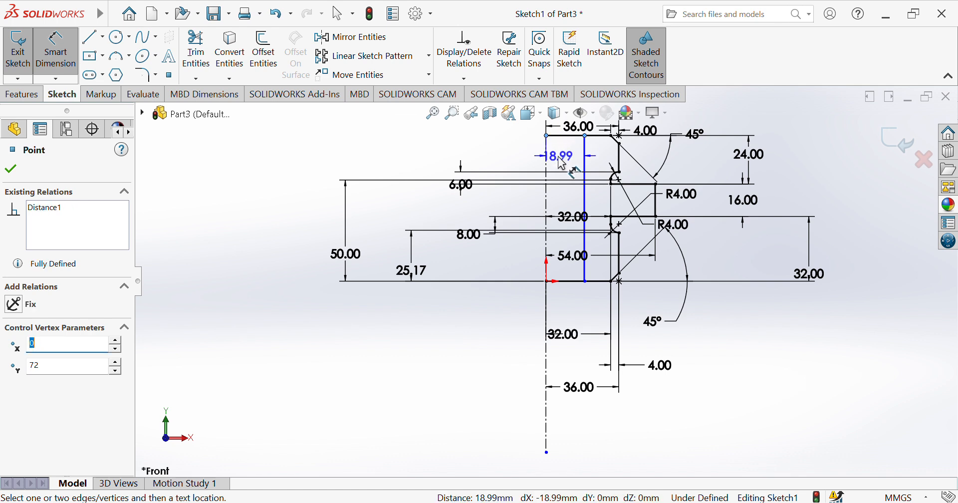
click(562, 163)
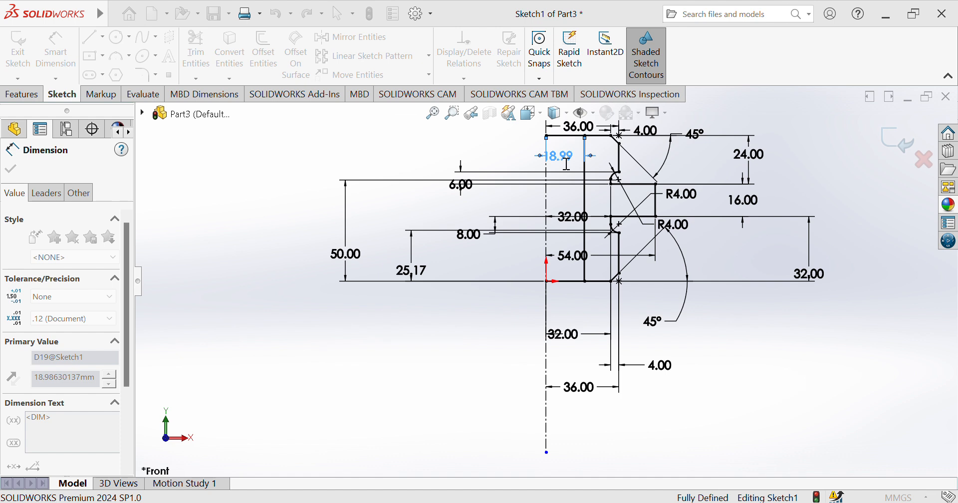
text(24)
key(Return)
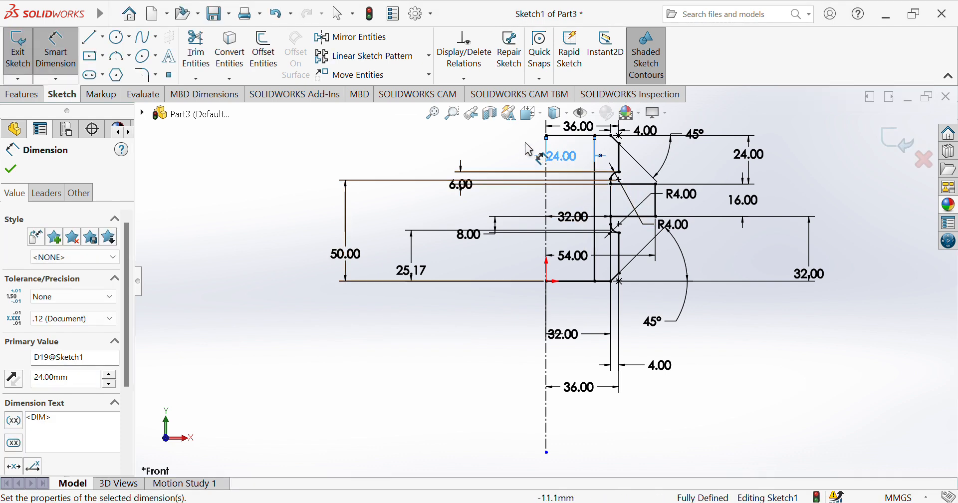
click(831, 379)
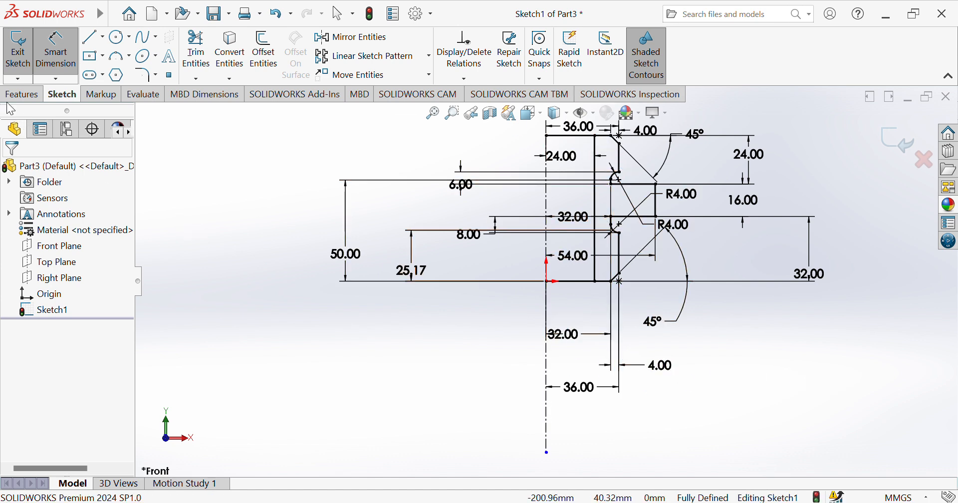
- Revolve the profile region between the inner vertical line and the outer contour 360° about the vertical centreline
click(21, 94)
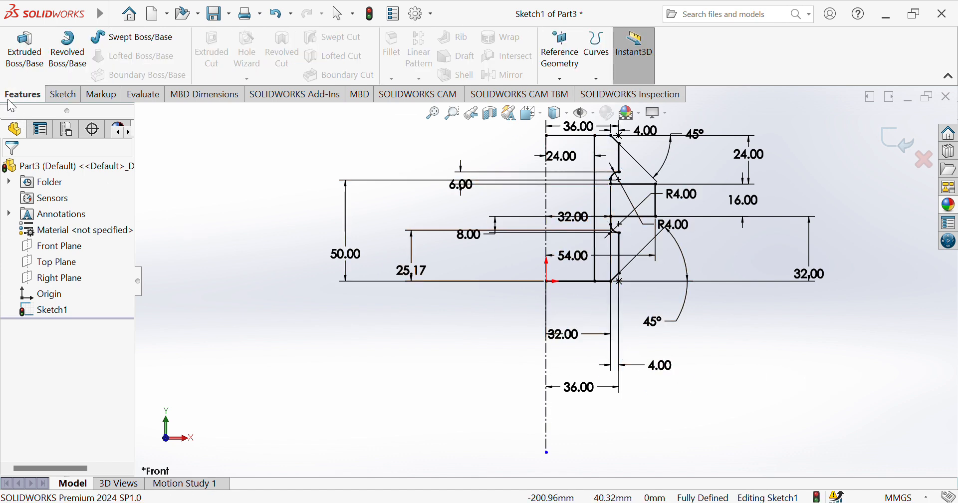
click(77, 67)
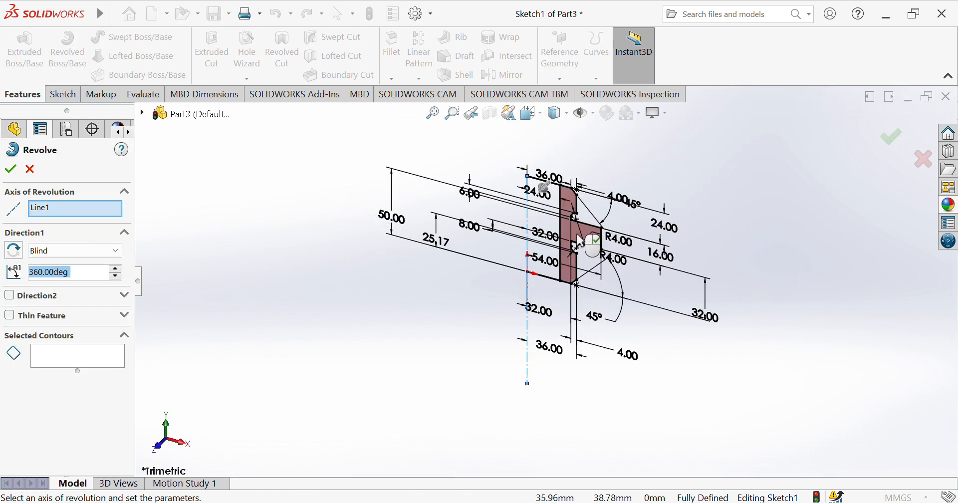
click(580, 241)
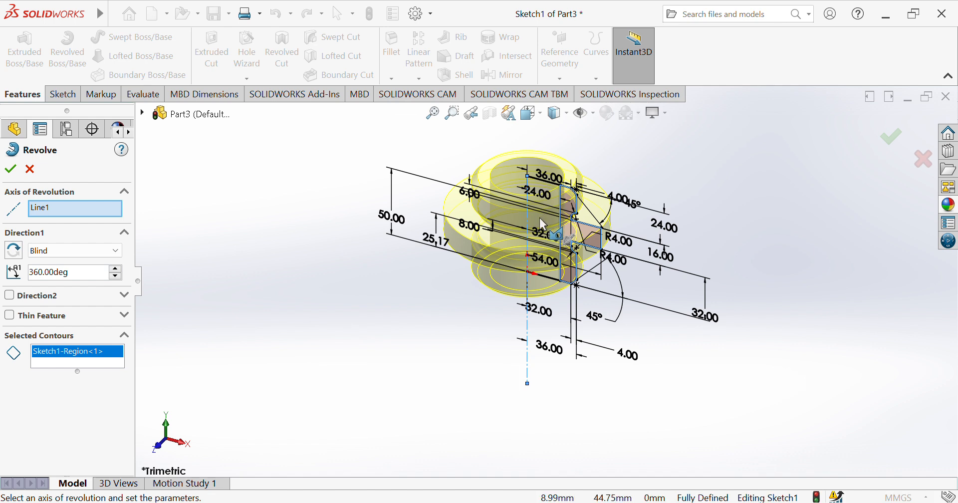
click(583, 241)
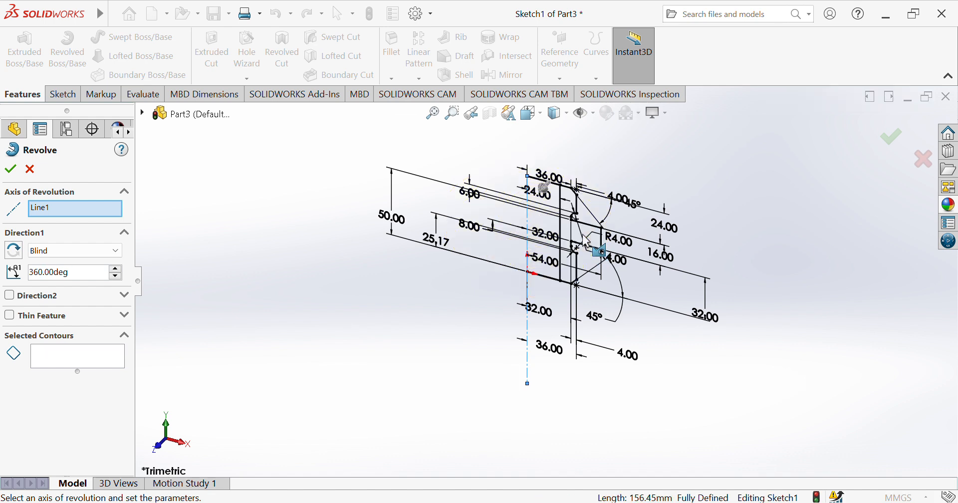
click(528, 213)
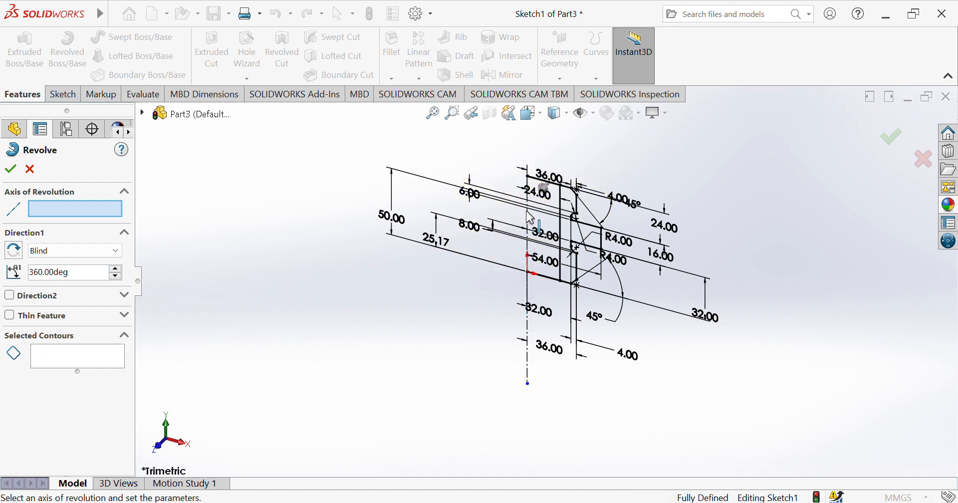
click(562, 230)
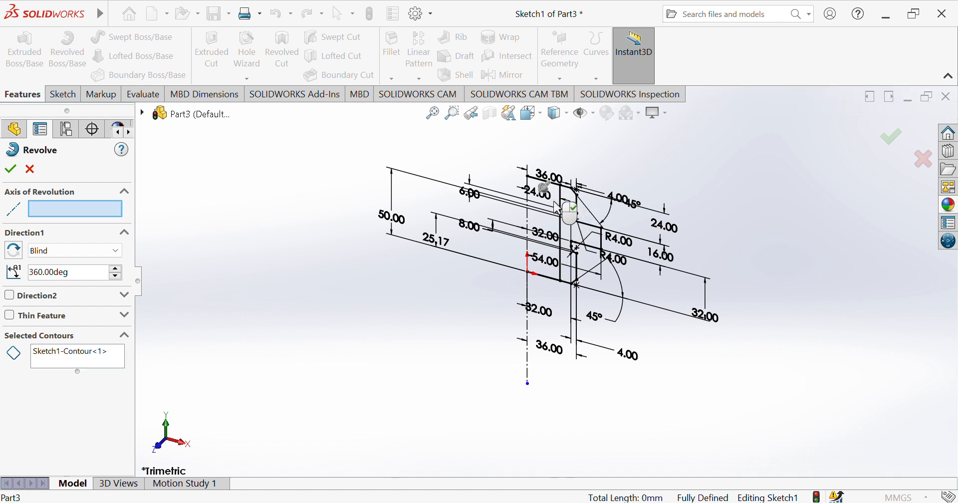
click(529, 211)
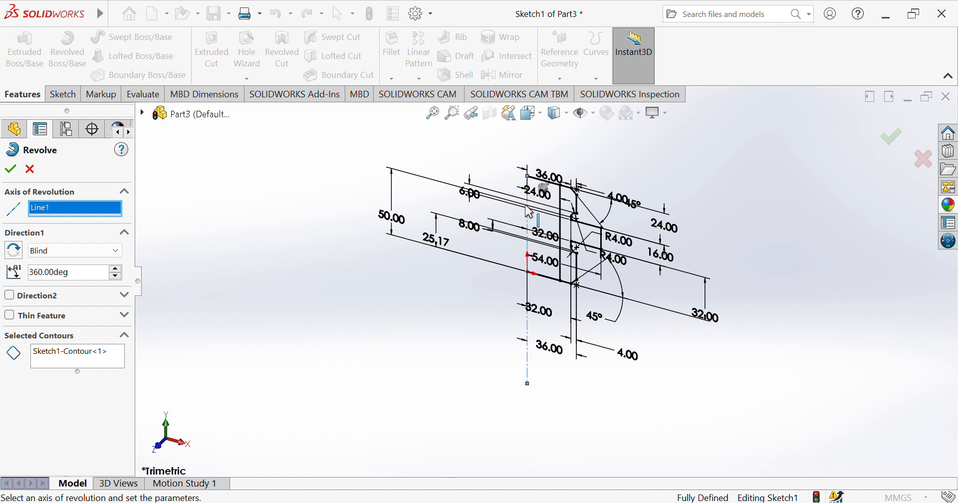
click(592, 239)
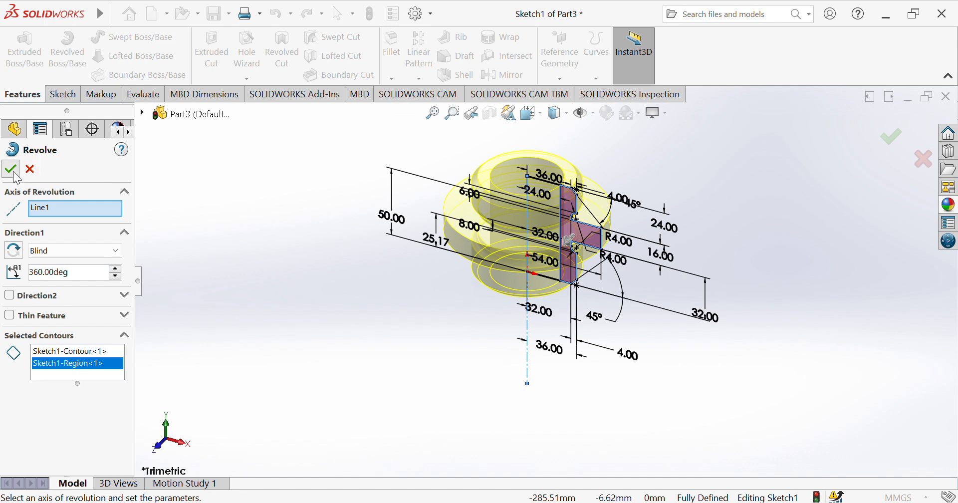
click(10, 169)
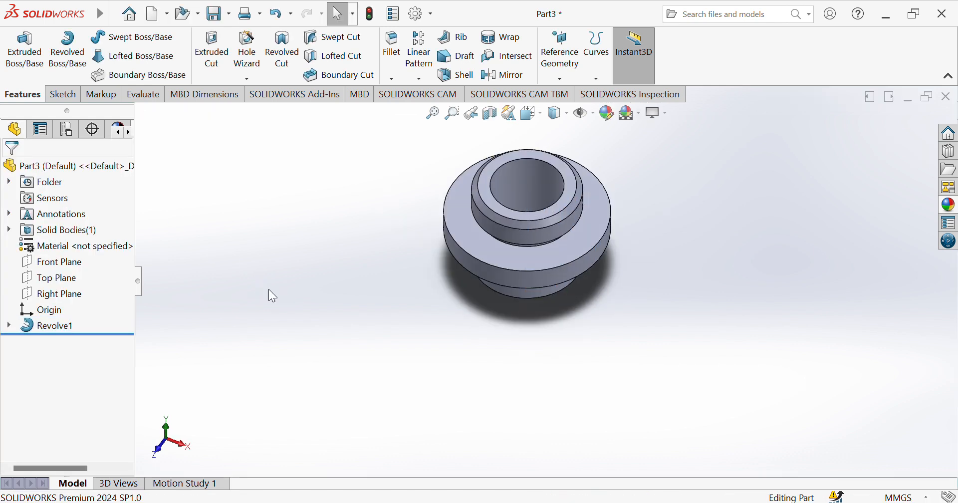
- Inspect the revolved part's bore, flange, grooves and chamfers from all around
key(Down)
key(Down)
key(Down)
key(Down)
key(Down)
key(Down)
key(Down)
key(Down)
key(Down)
key(Down)
key(Down)
key(Down)
key(Down)
key(Down)
key(Down)
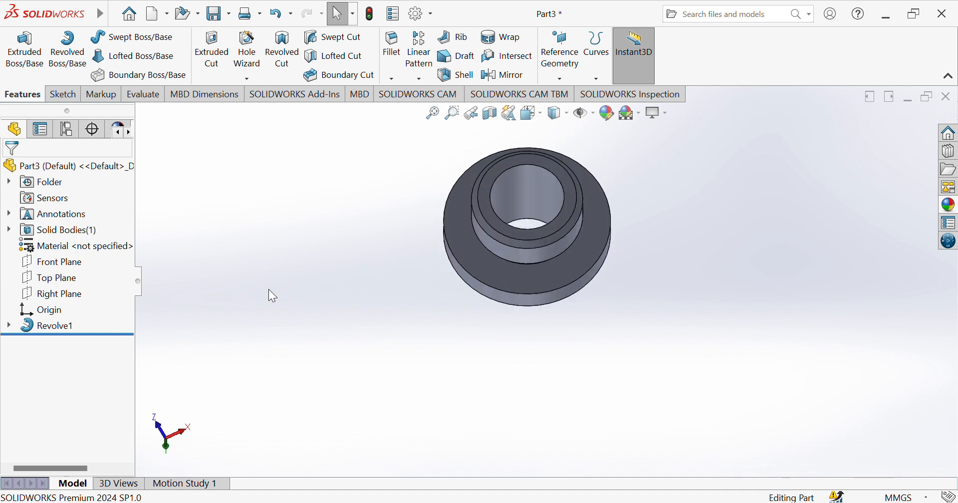
key(Down)
key(Up)
key(Down)
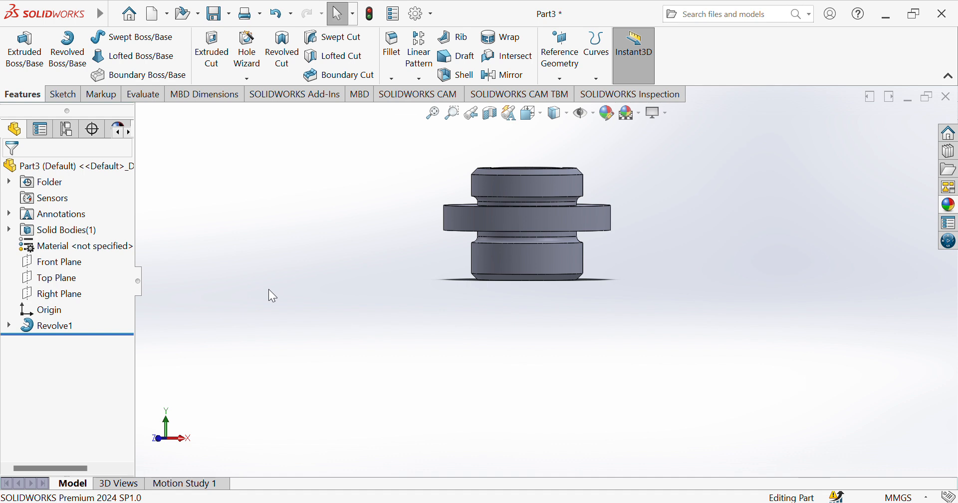
- Sketch a construction circle of about 47.5 mm radius on the flange's upper face, centred on the origin
key(Up)
key(Down)
key(Down)
key(Down)
key(Down)
key(Down)
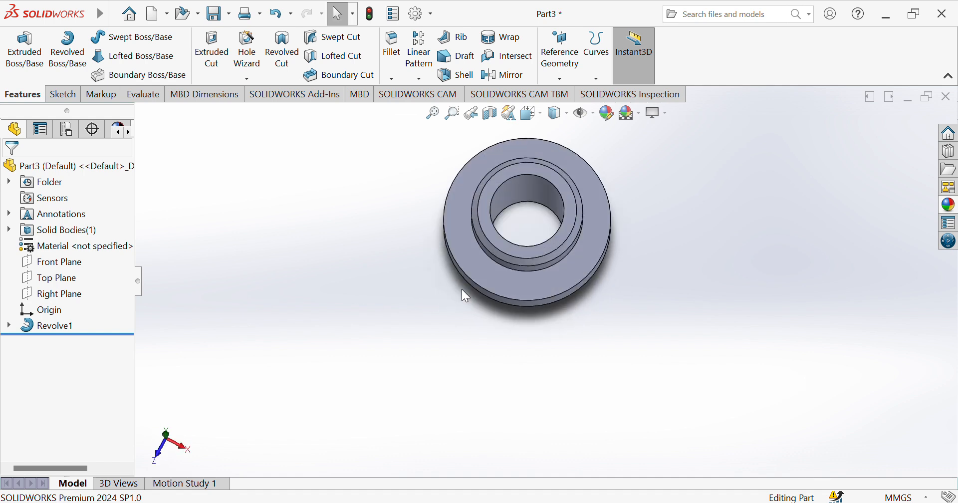
click(526, 281)
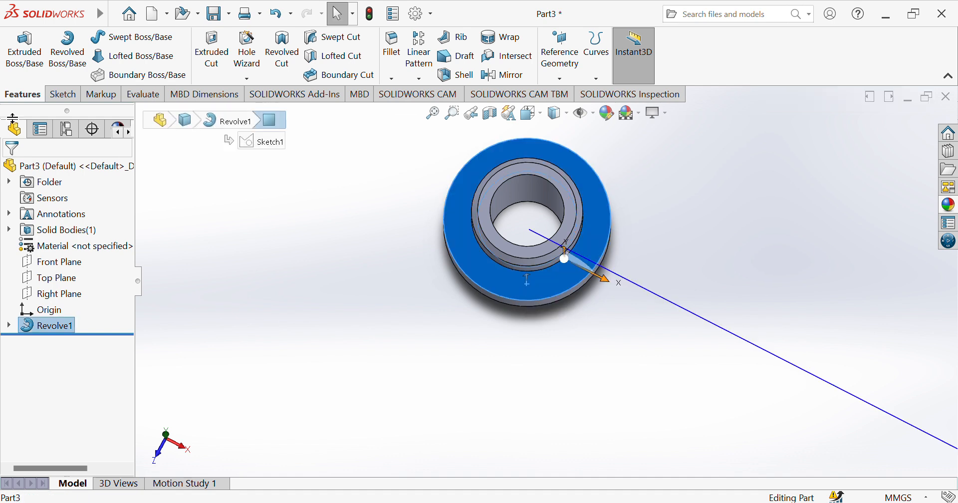
click(63, 96)
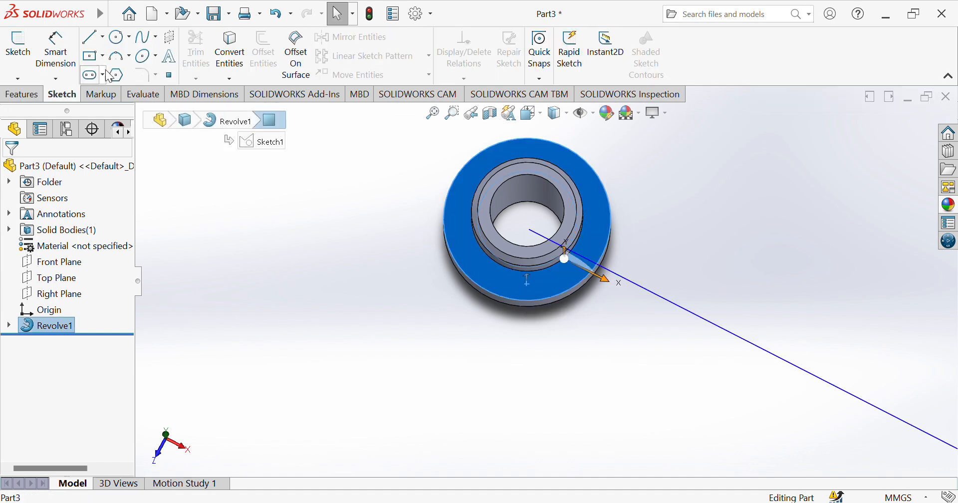
click(119, 37)
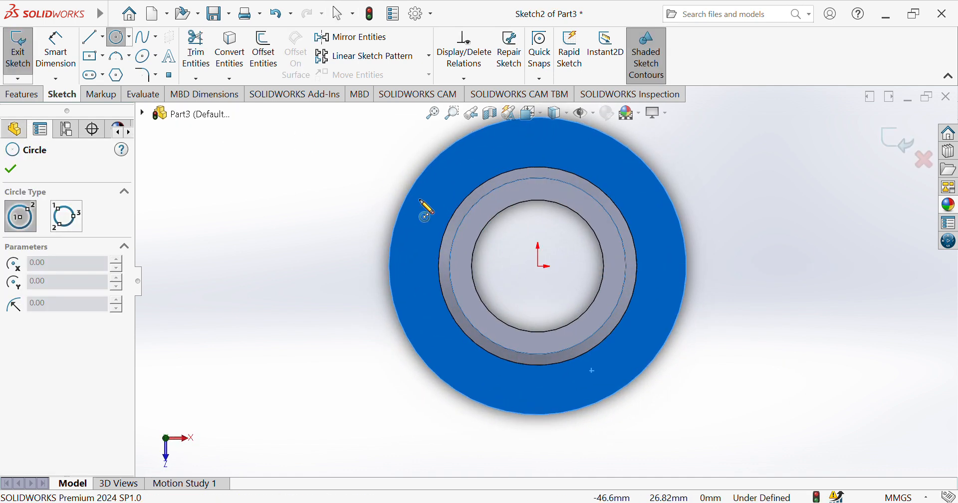
click(538, 267)
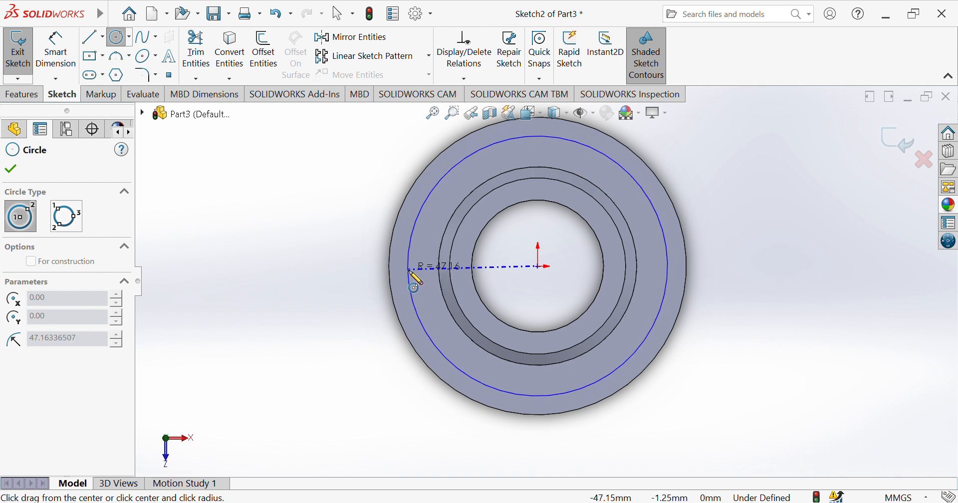
click(409, 271)
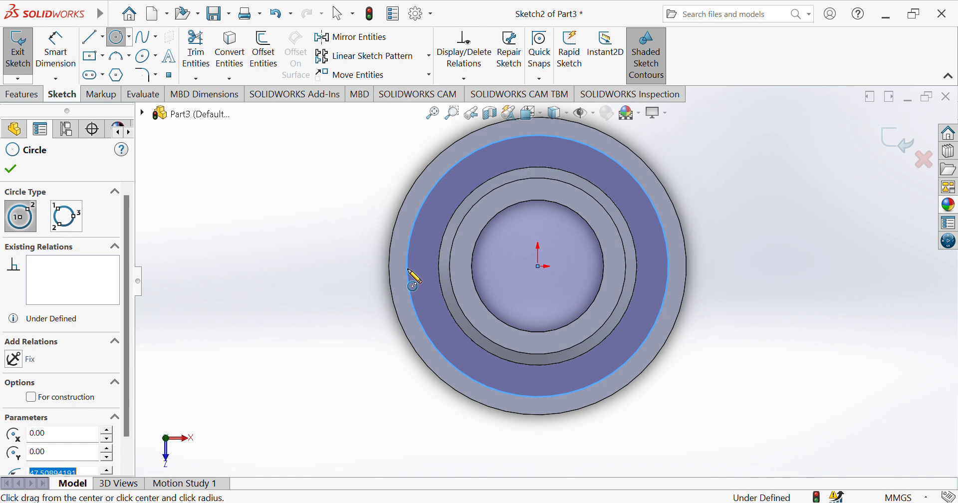
click(31, 398)
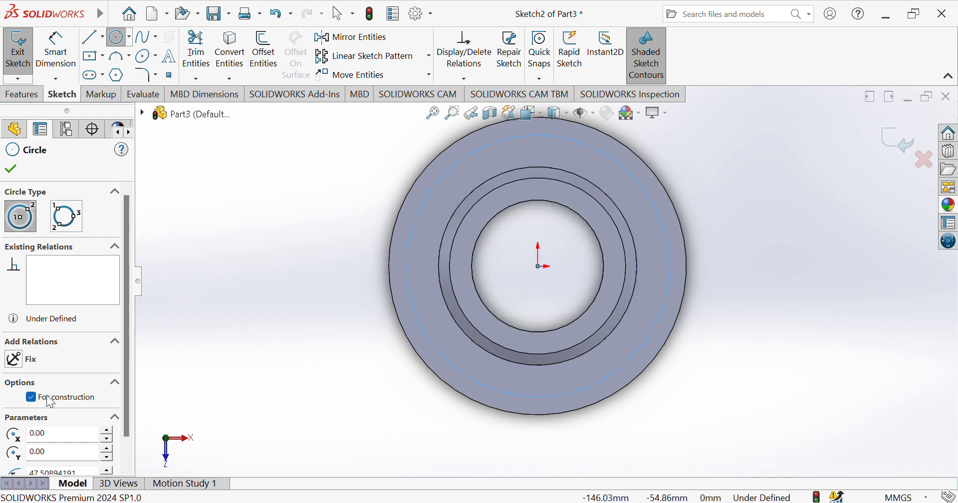
click(11, 169)
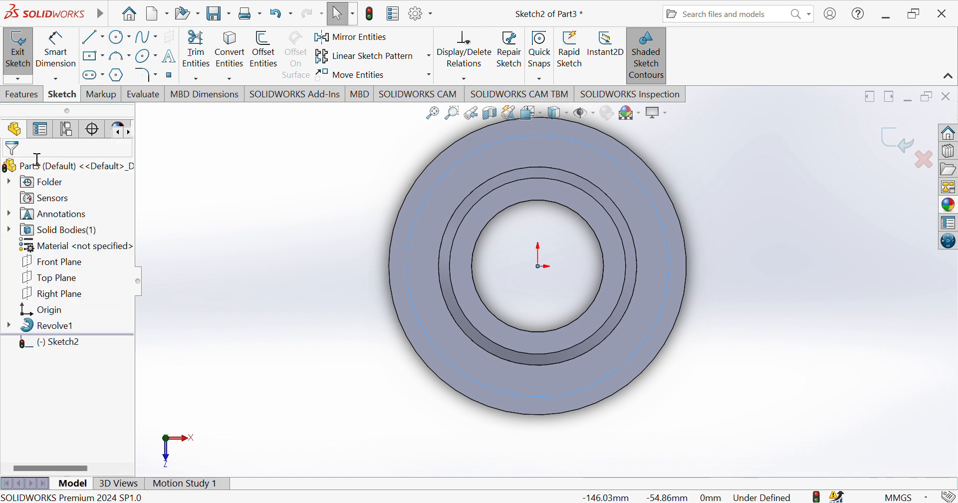
- Dimension the construction circle's diameter as 88 mm
click(73, 67)
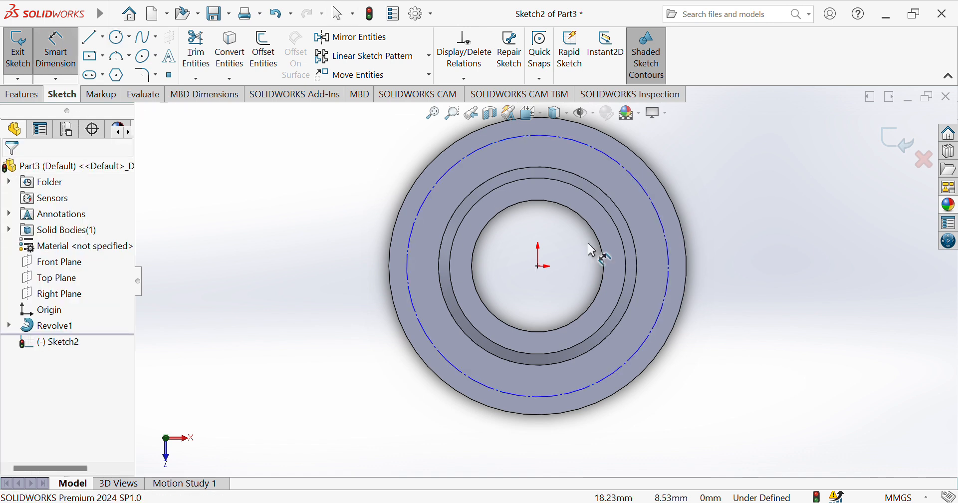
click(666, 253)
click(786, 250)
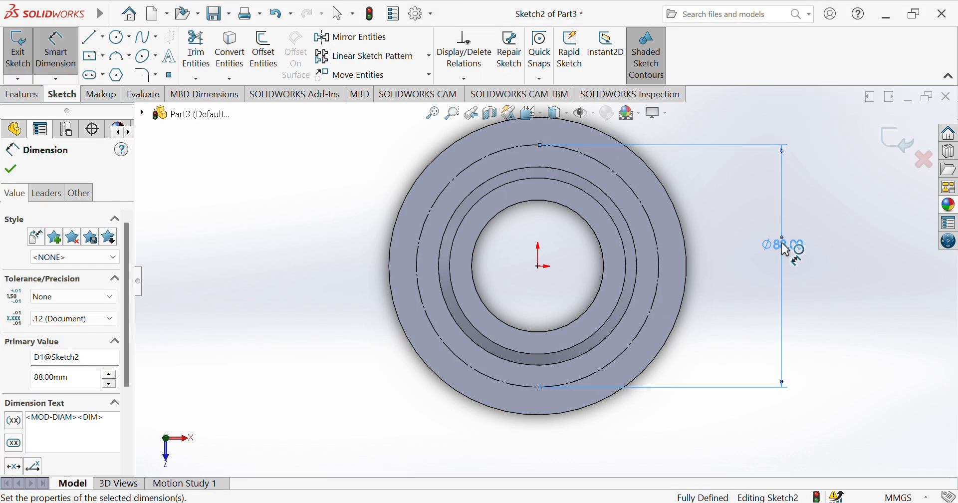
- Draw a hole circle centred on the construction circle's right quadrant, level with the origin, and set its diameter to 8 mm
click(119, 37)
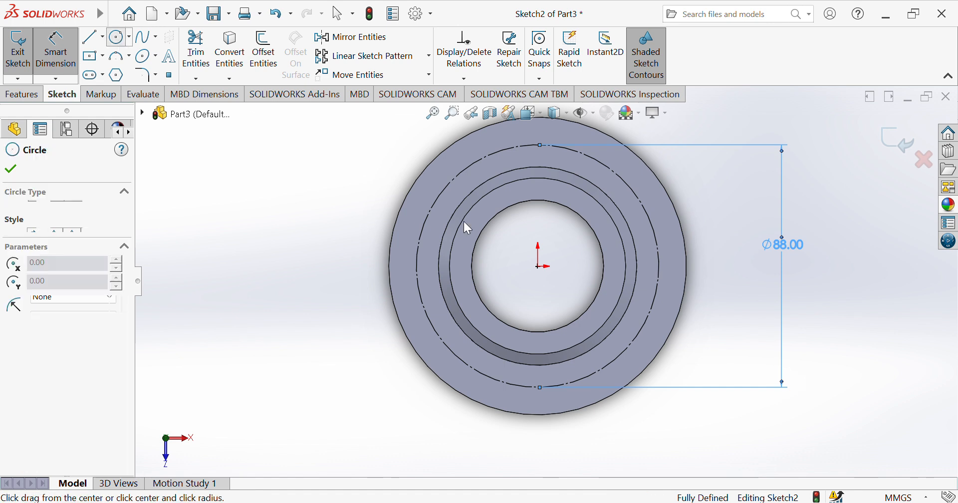
click(658, 266)
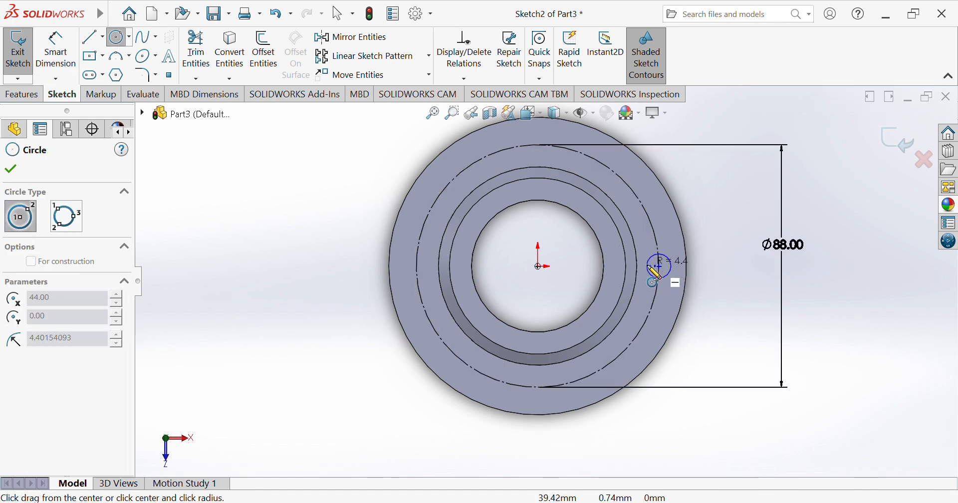
click(647, 280)
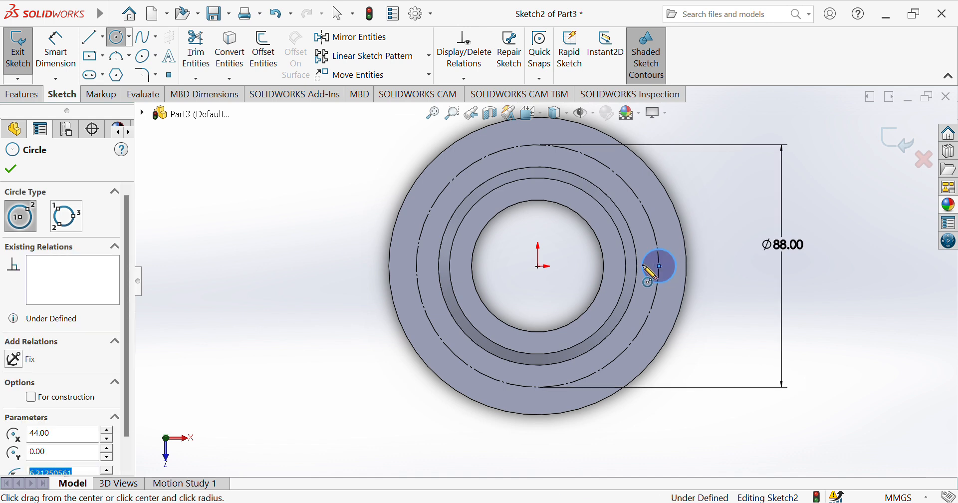
click(54, 56)
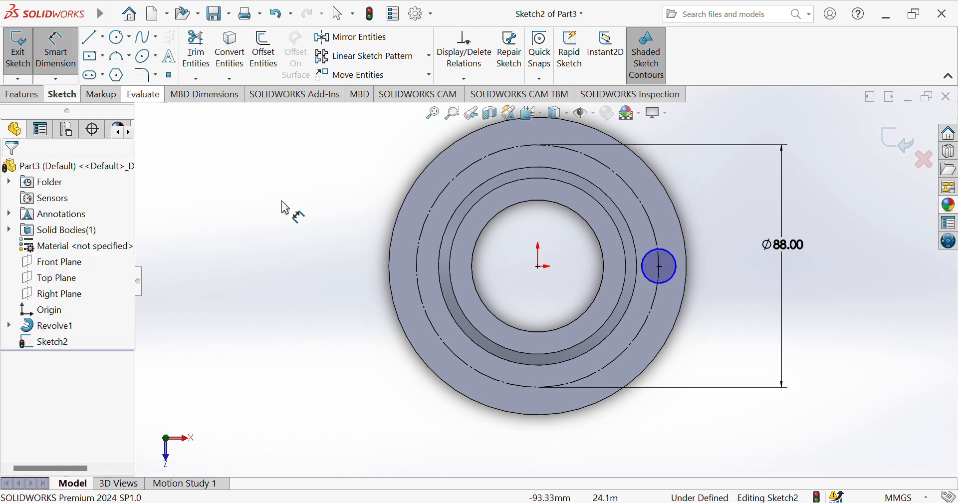
click(680, 275)
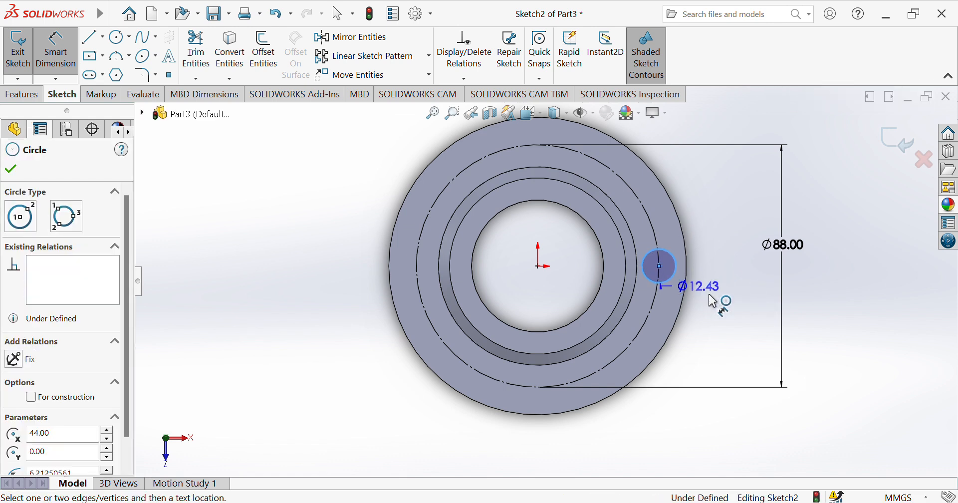
click(750, 323)
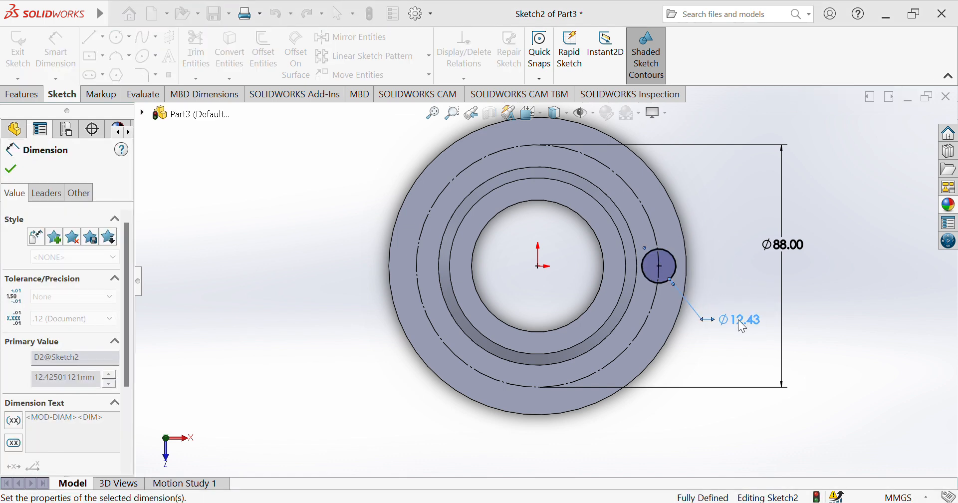
text(8)
key(Return)
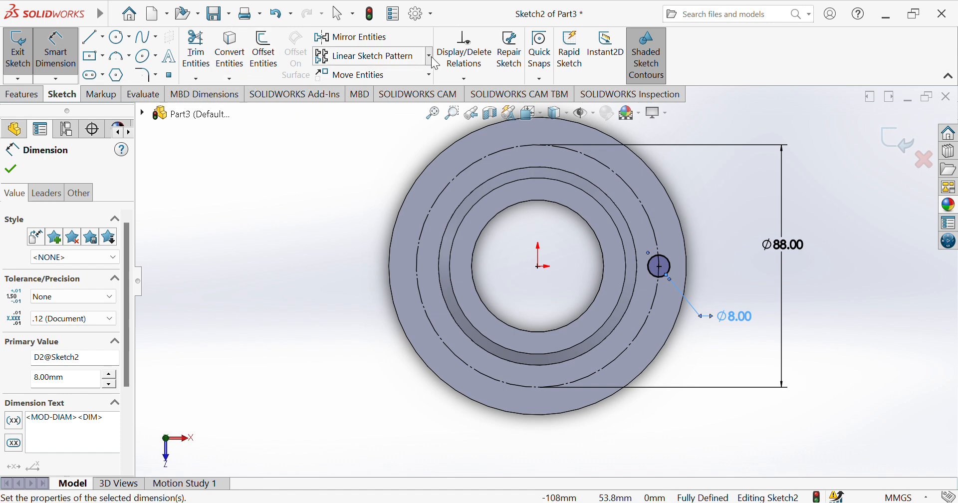
- Circular-pattern the 8 mm circle about the origin as 6 equally spaced instances over 360°
click(422, 98)
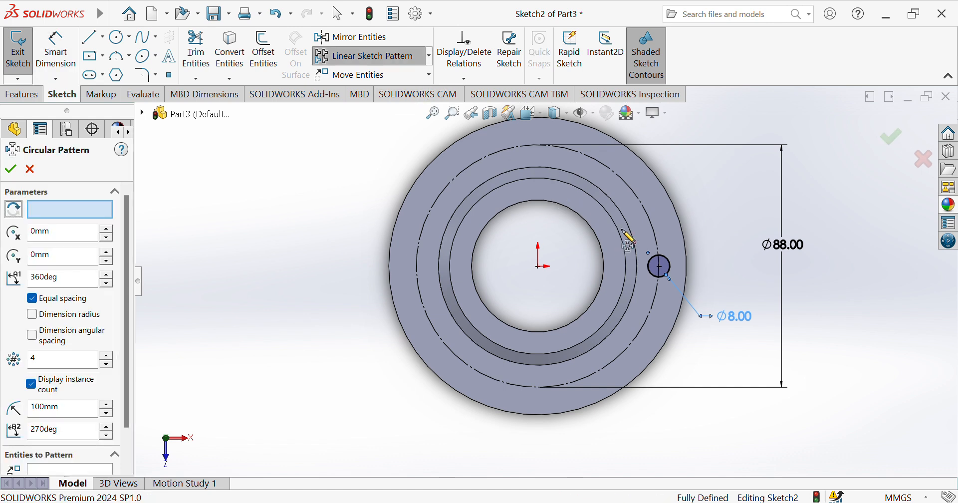
click(669, 269)
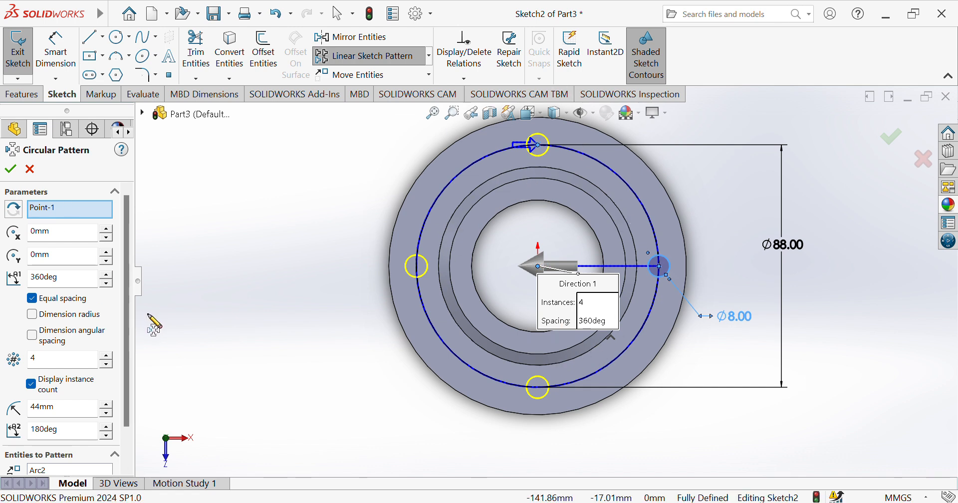
click(59, 362)
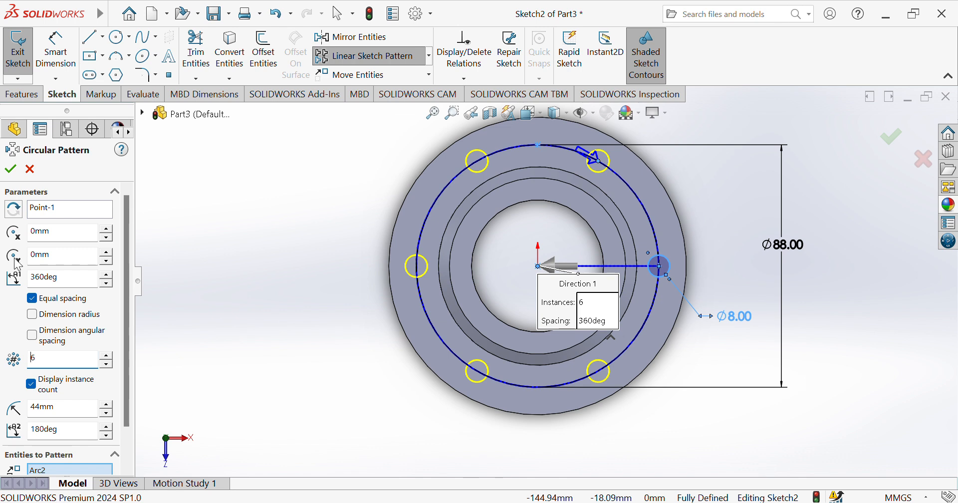
click(10, 169)
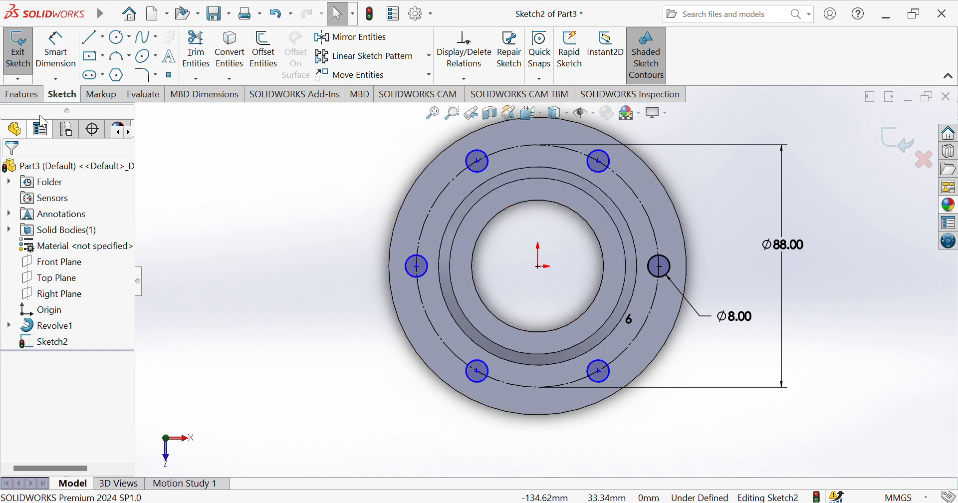
- Dimension the vertical distance between the centres of the upper-right and rightmost hole circles, accepting the current value
click(65, 55)
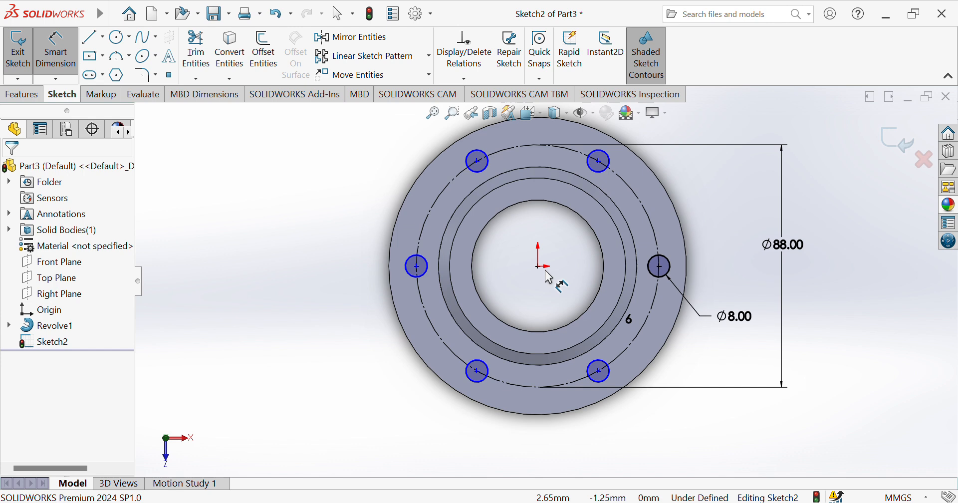
click(599, 161)
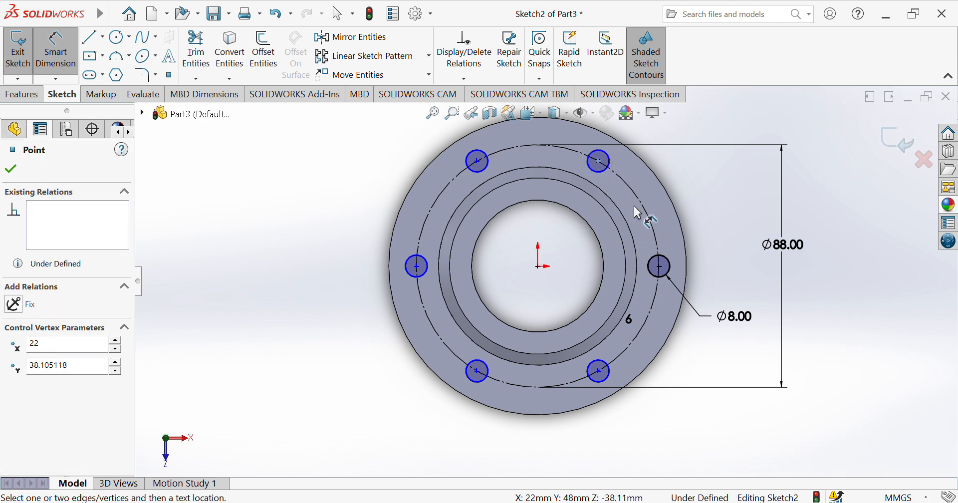
click(660, 266)
click(716, 202)
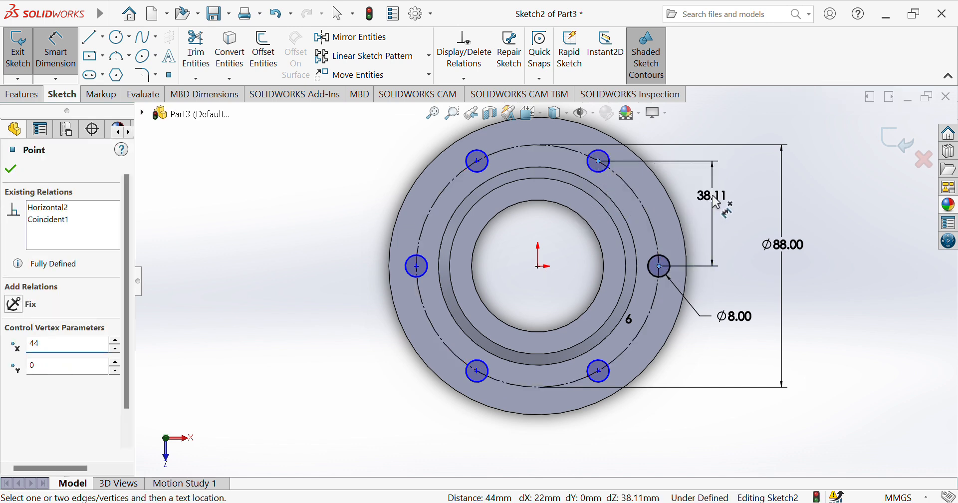
key(Return)
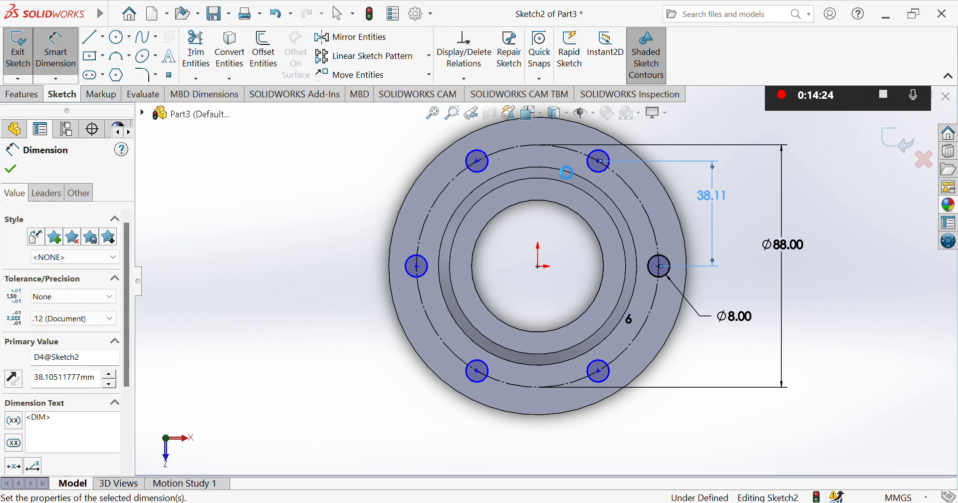
- Dimension the horizontal distance between the centres of the two upper hole circles, accepting the current value
click(598, 161)
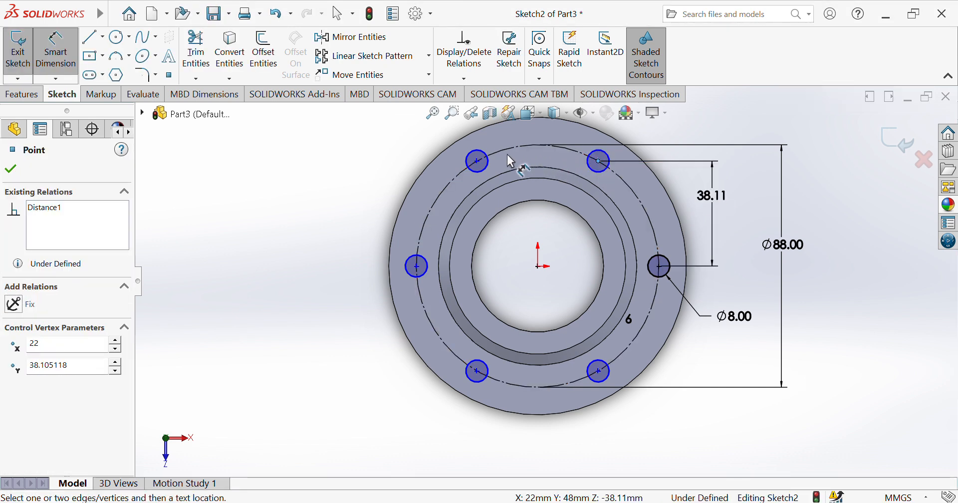
click(477, 161)
click(530, 142)
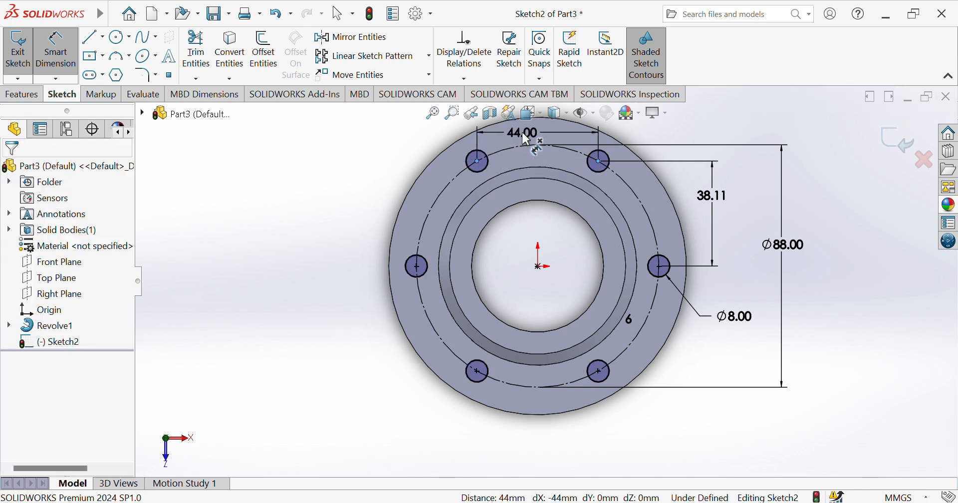
key(Return)
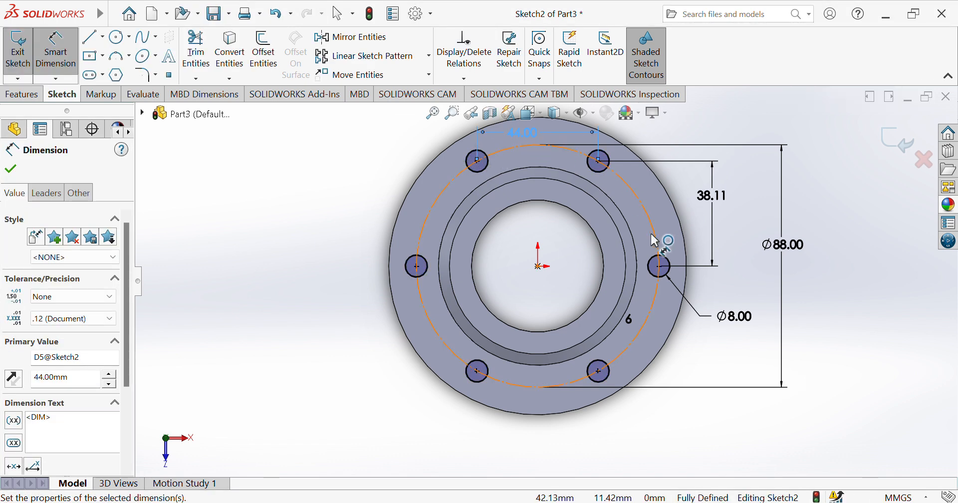
click(698, 449)
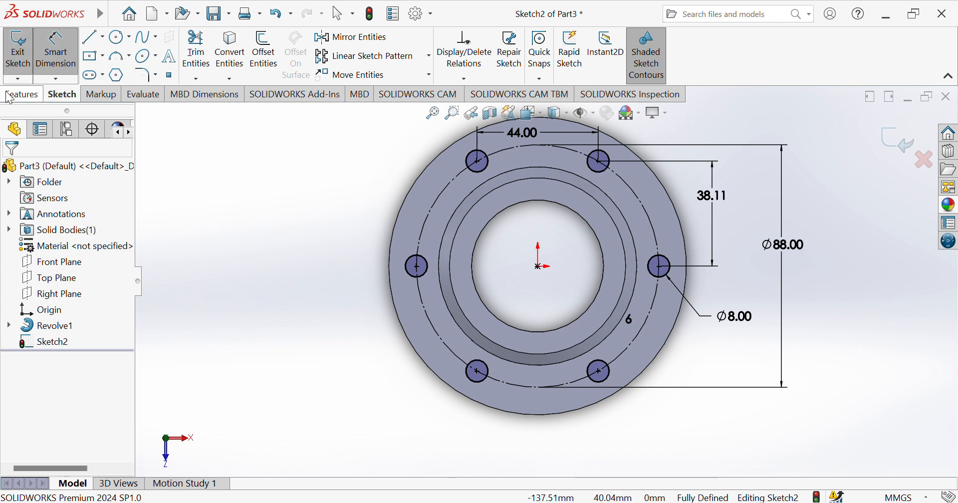
- Cut the six hole circles into the flange with a blind Extruded Cut 16 mm deep
click(21, 94)
click(207, 68)
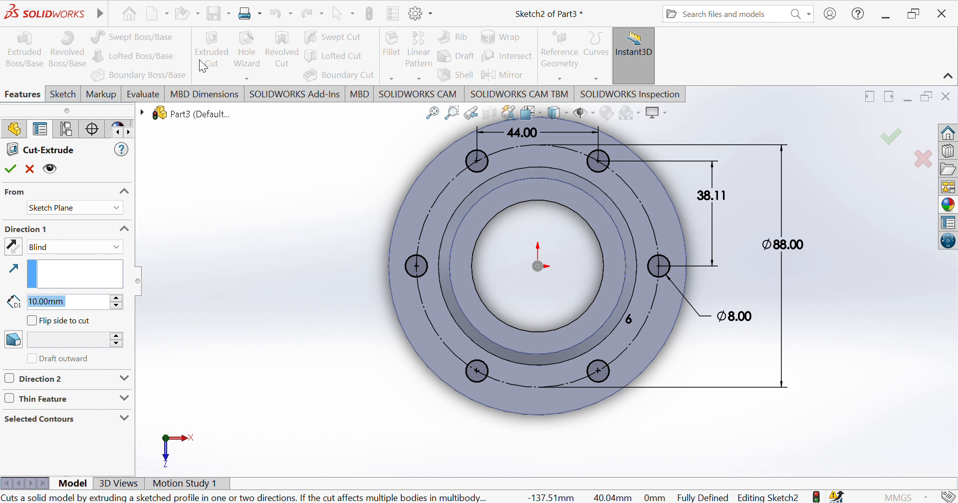
text(1)
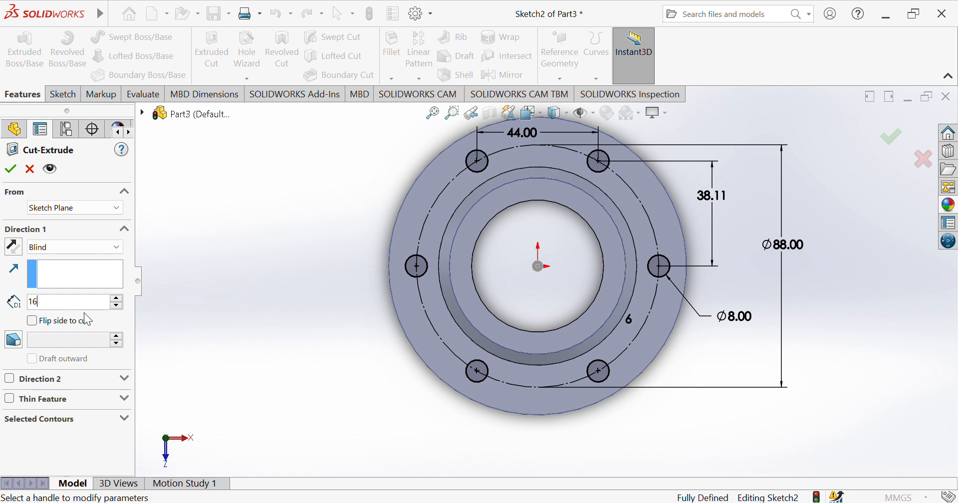
text(6)
key(Return)
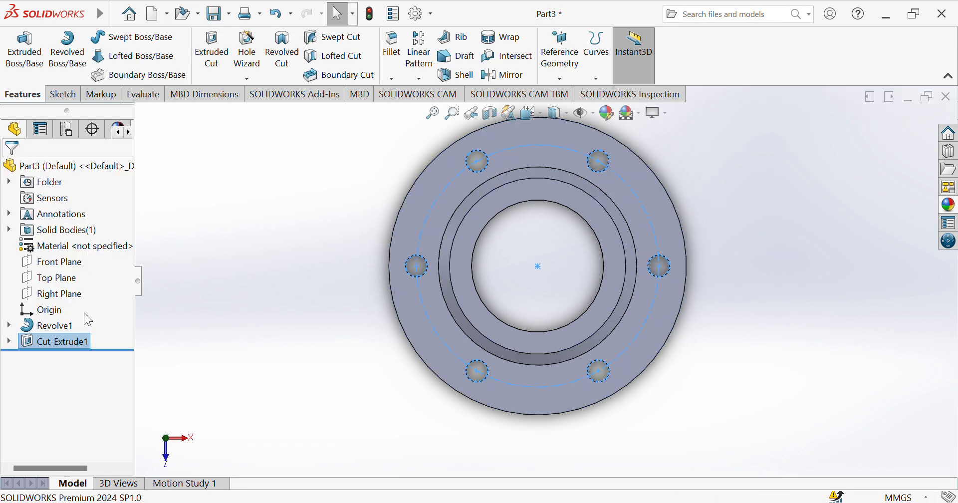
key(ctrl+1)
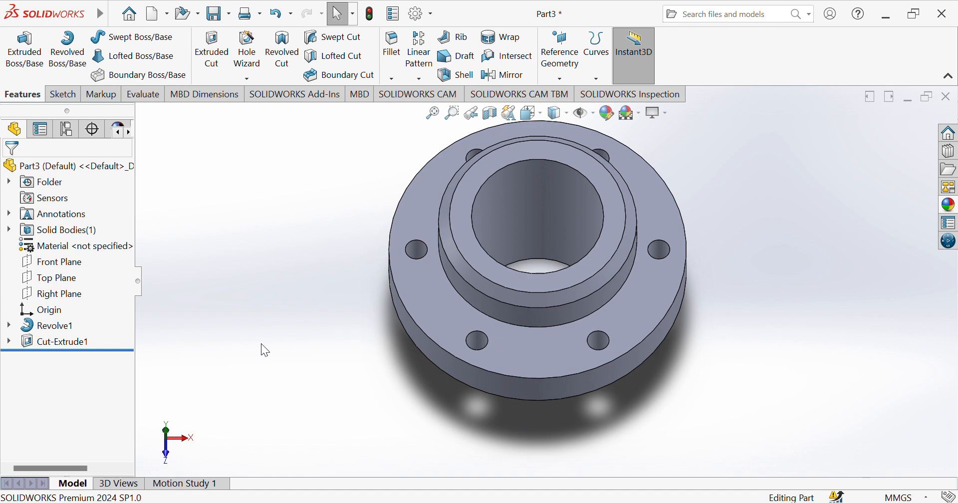
key(ctrl+7)
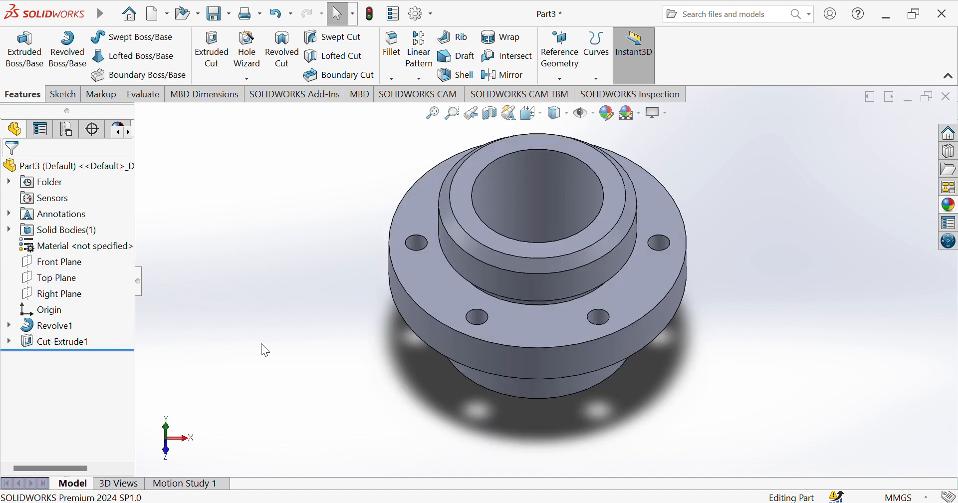
key(ctrl+5)
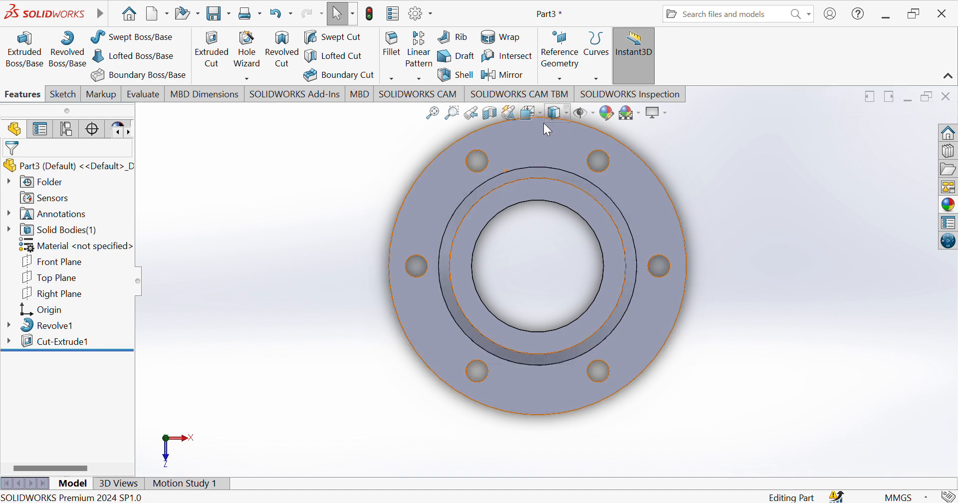
- Apply the standard pale yellow colour to the central bore face and the recessed groove face just above the flange
key(ctrl+7)
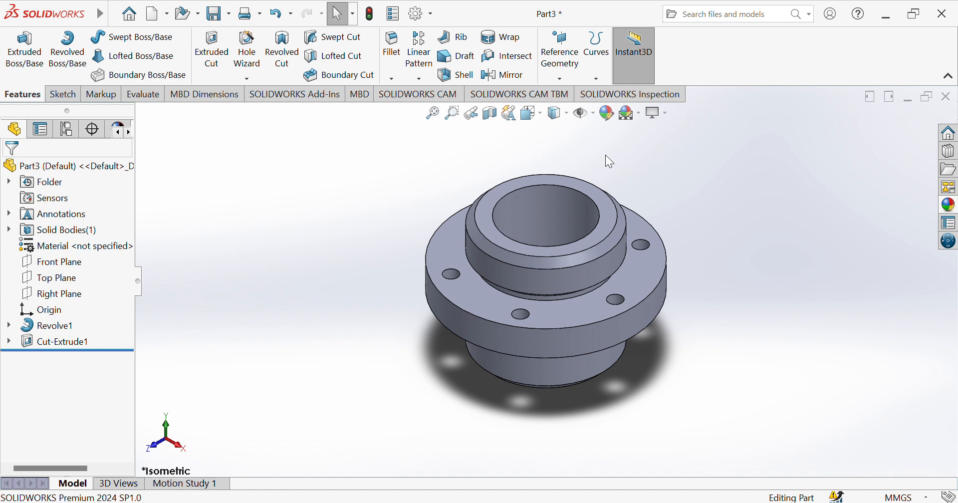
click(573, 189)
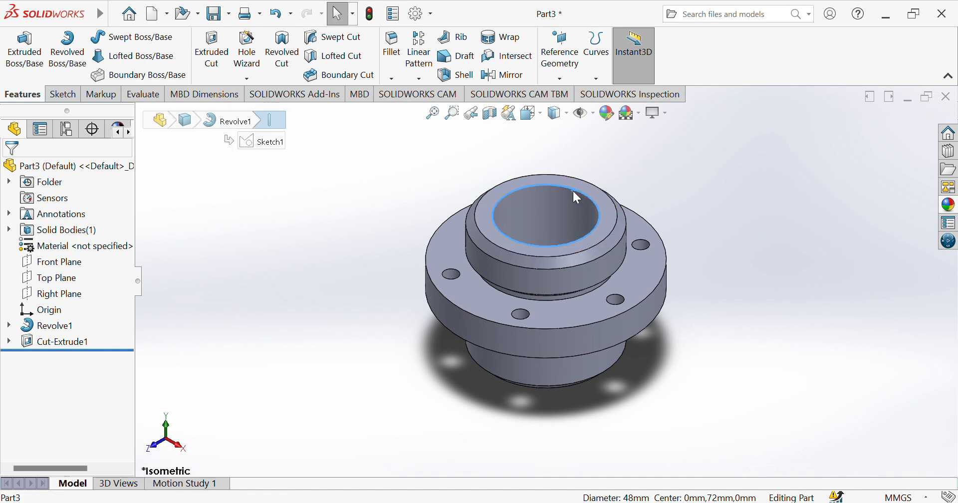
click(577, 218)
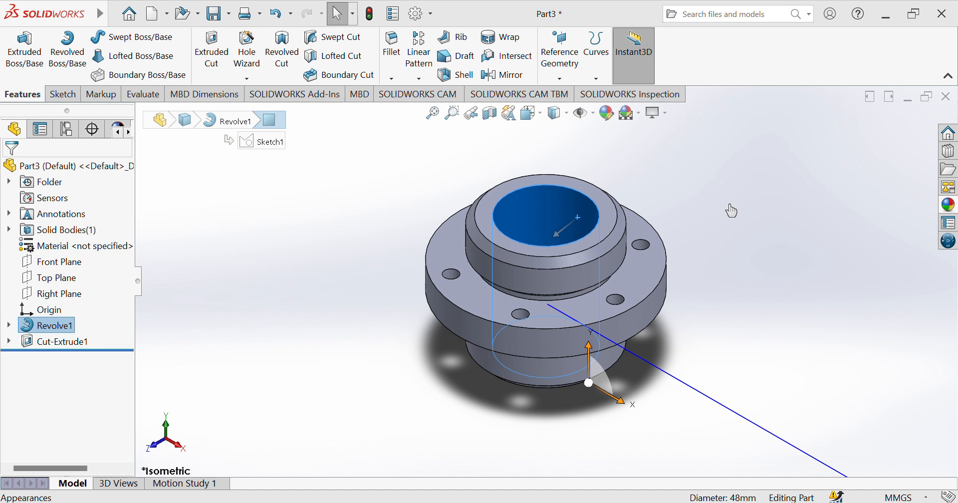
click(219, 354)
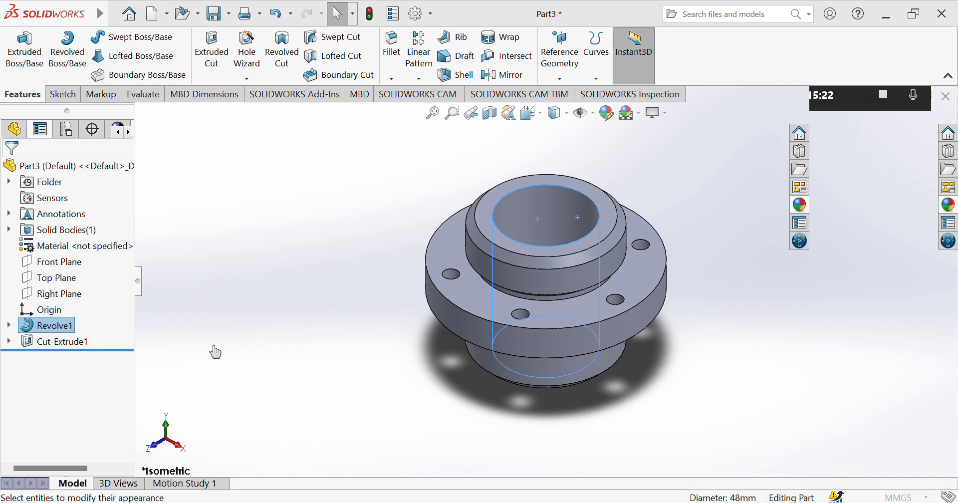
click(48, 449)
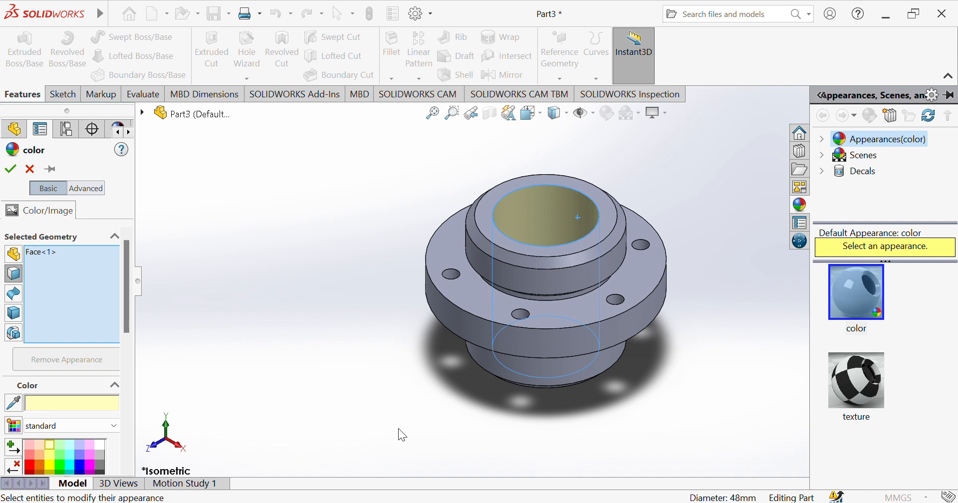
click(542, 298)
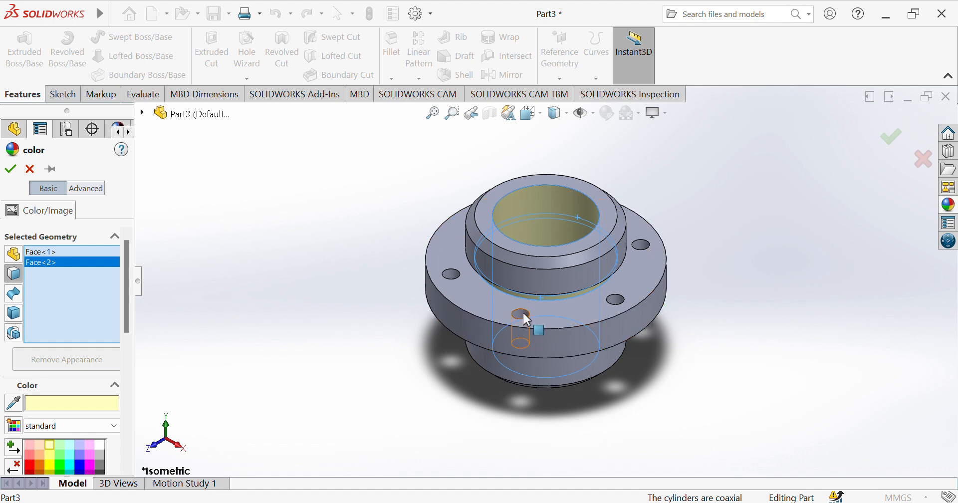
- Add the inner faces of the four front and side flange holes to the pale yellow colour selection
drag(453, 293, 448, 272)
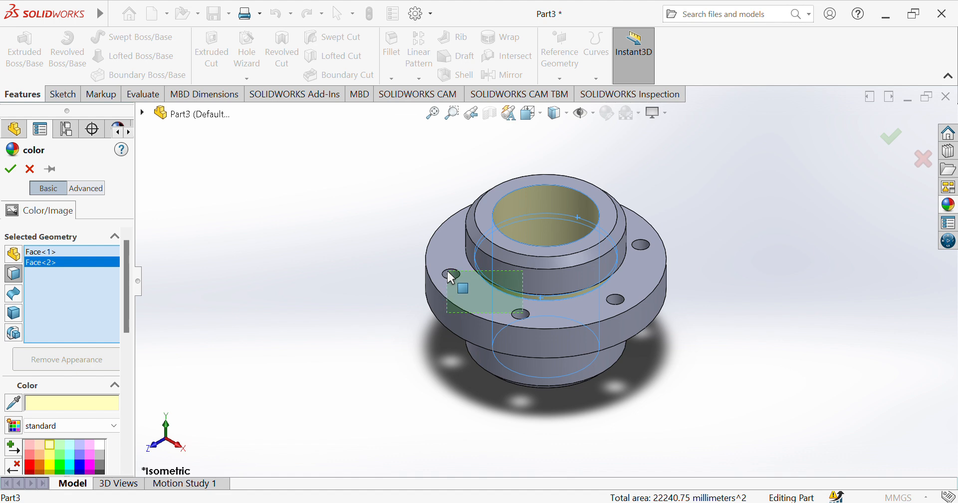
click(524, 311)
click(528, 314)
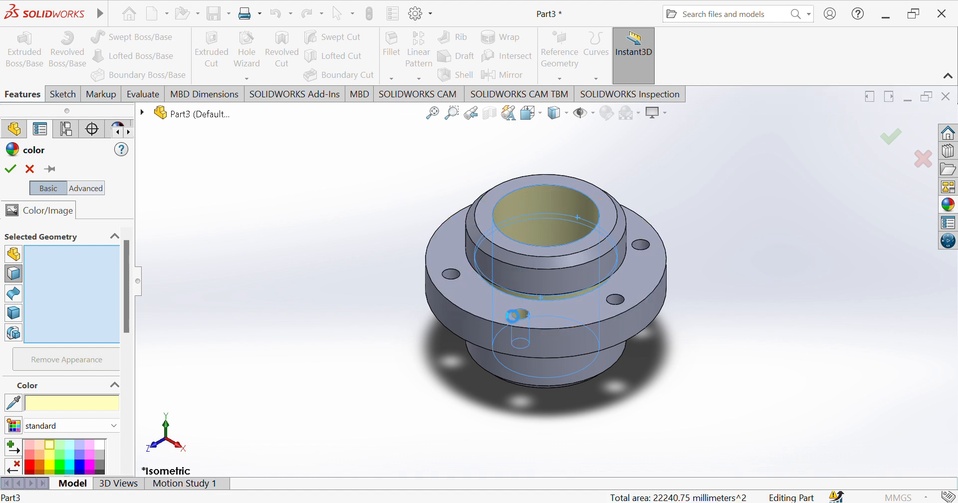
click(452, 274)
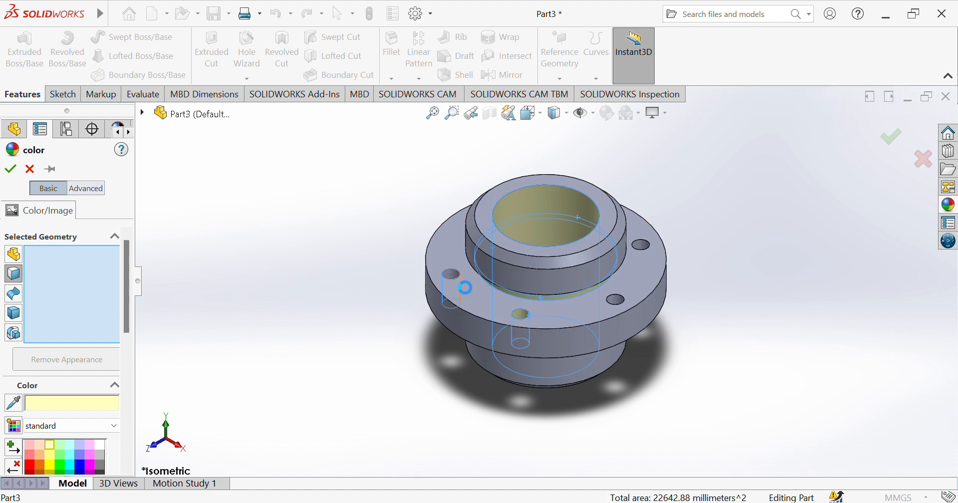
click(619, 304)
click(645, 240)
- Include the two rear flange hole faces in the pale yellow selection and accept the colour
middle_drag(646, 241, 649, 250)
key(Down)
key(Down)
key(Down)
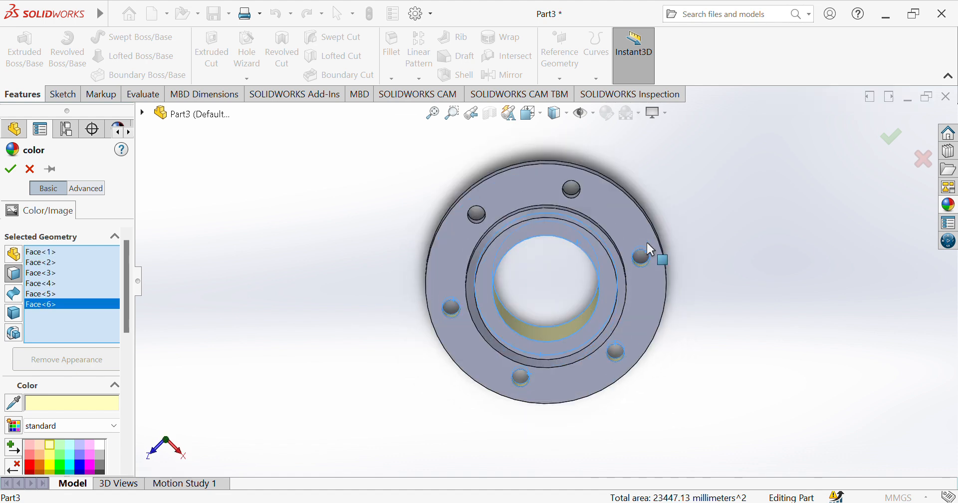
click(577, 200)
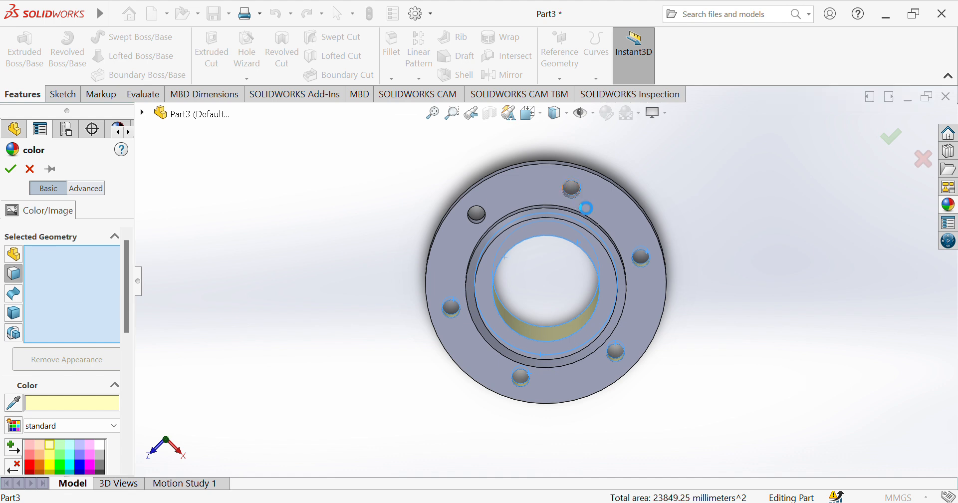
click(477, 214)
key(ctrl+7)
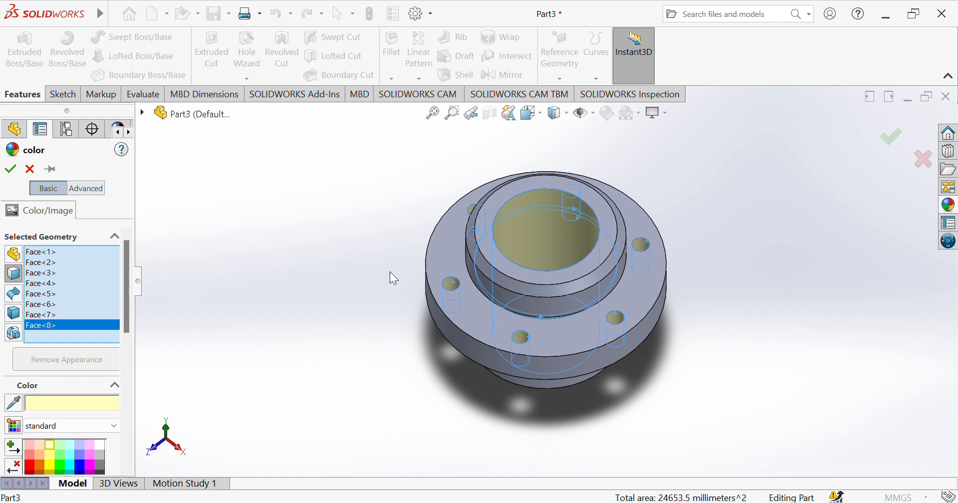
click(11, 169)
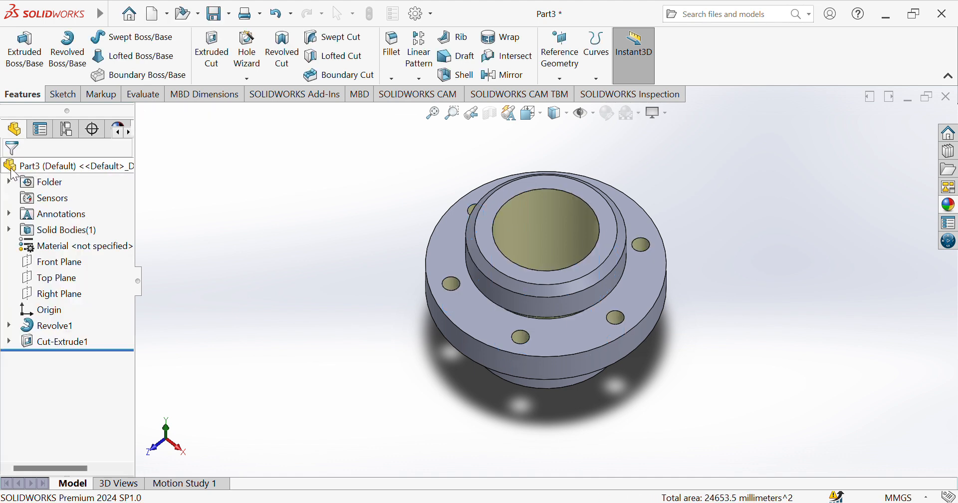
- Colour the ring-shaped top end face of the upper hub teal, RGB 0, 192, 192
click(486, 240)
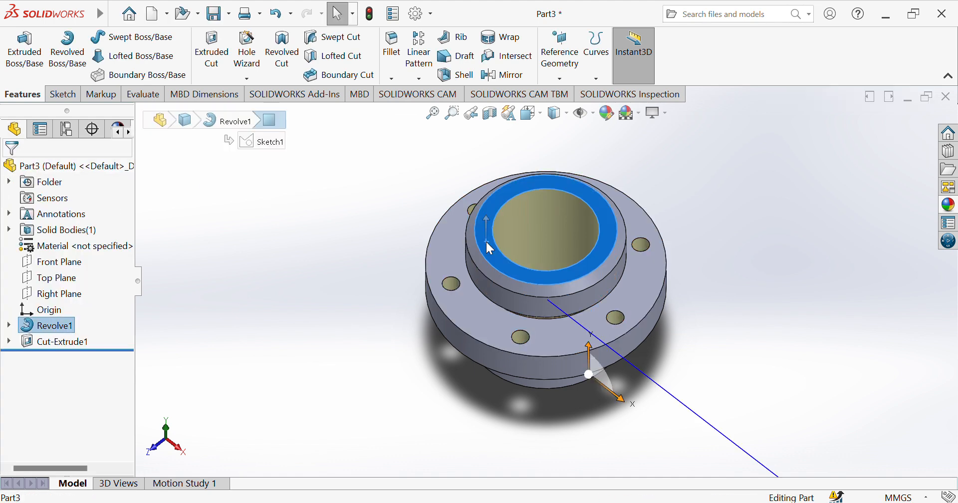
click(633, 221)
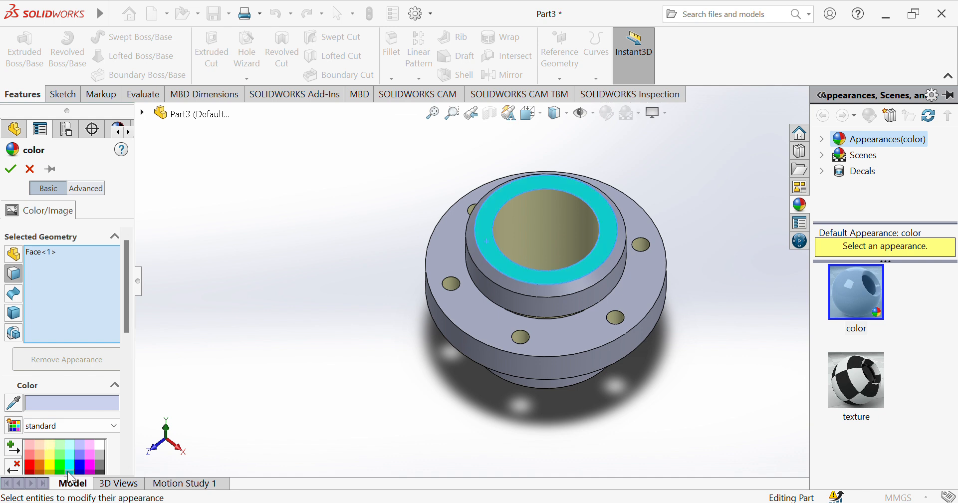
click(67, 472)
click(69, 456)
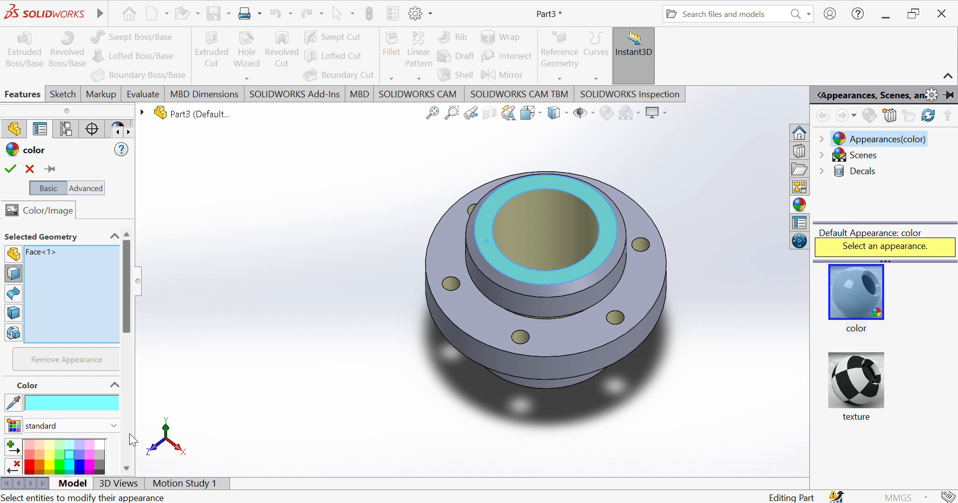
scroll(129, 433, down, 3)
click(70, 260)
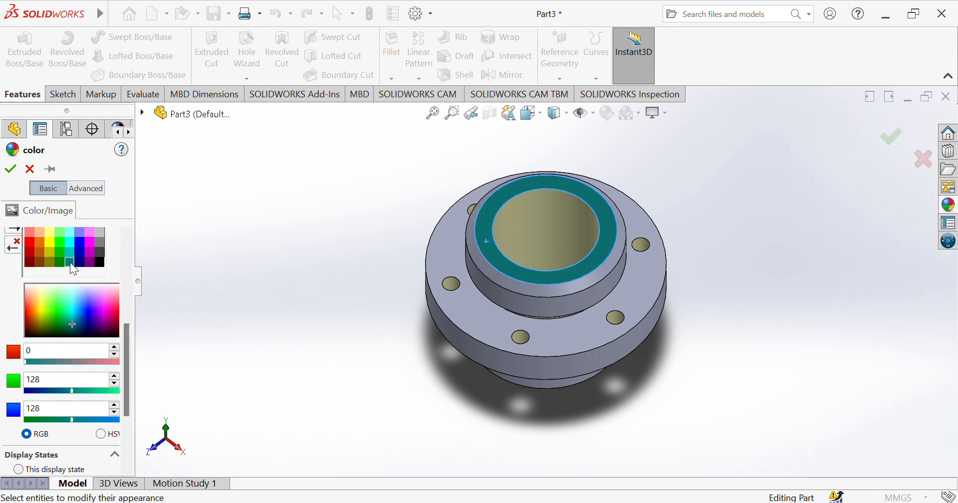
click(71, 251)
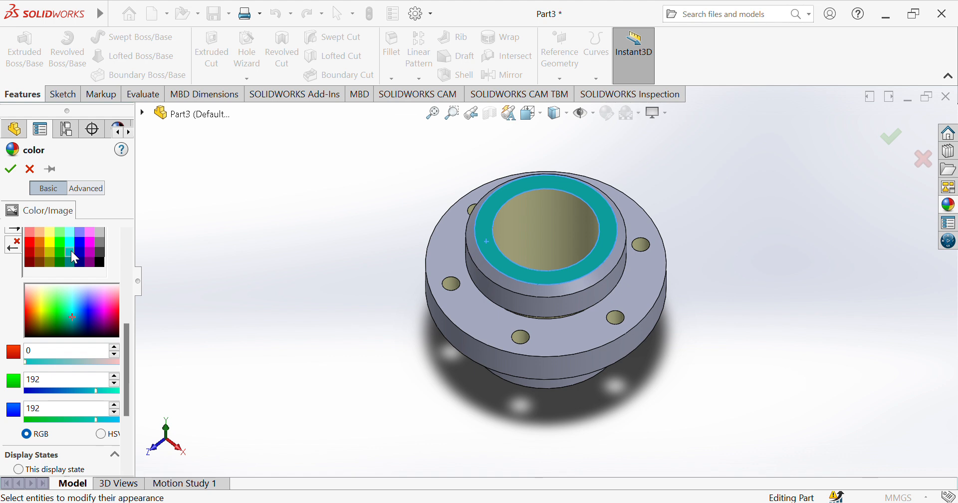
click(6, 169)
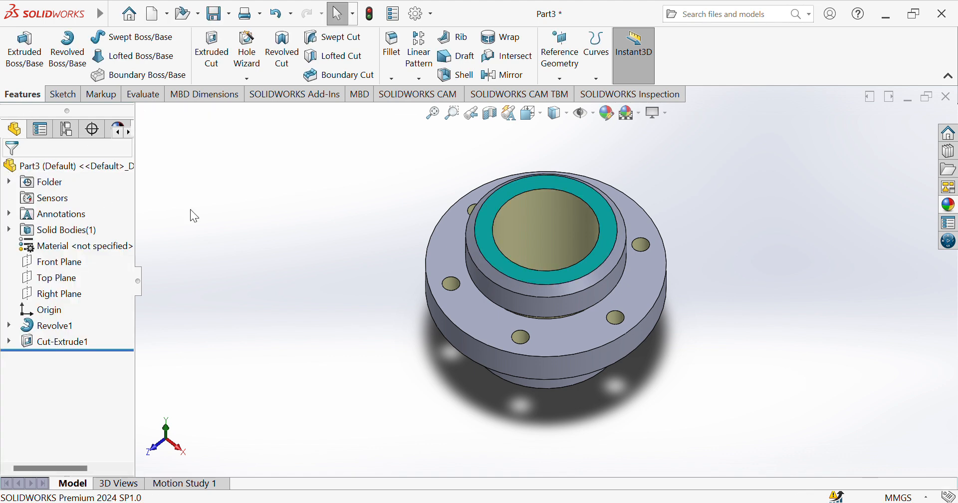
- Colour the chamfer face around the upper hub's top edge golden yellow, RGB 255, 216, 35
click(490, 278)
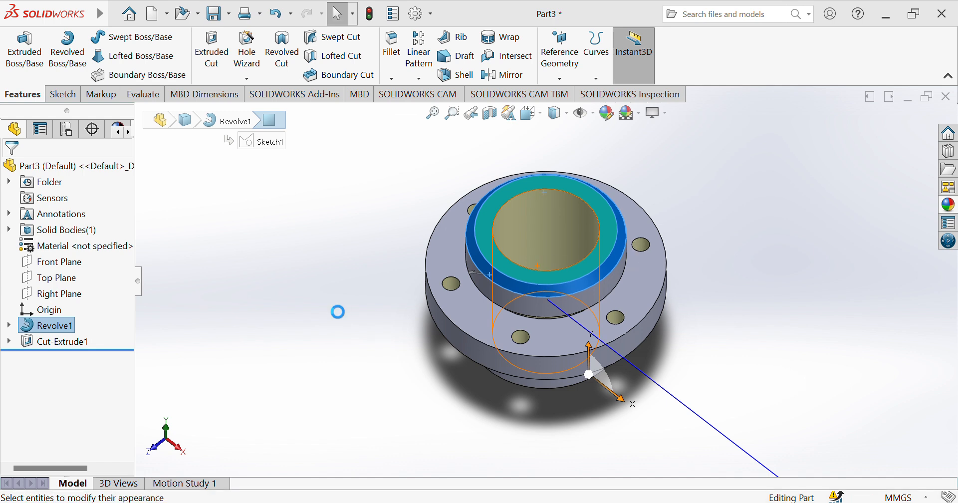
scroll(127, 353, down, 3)
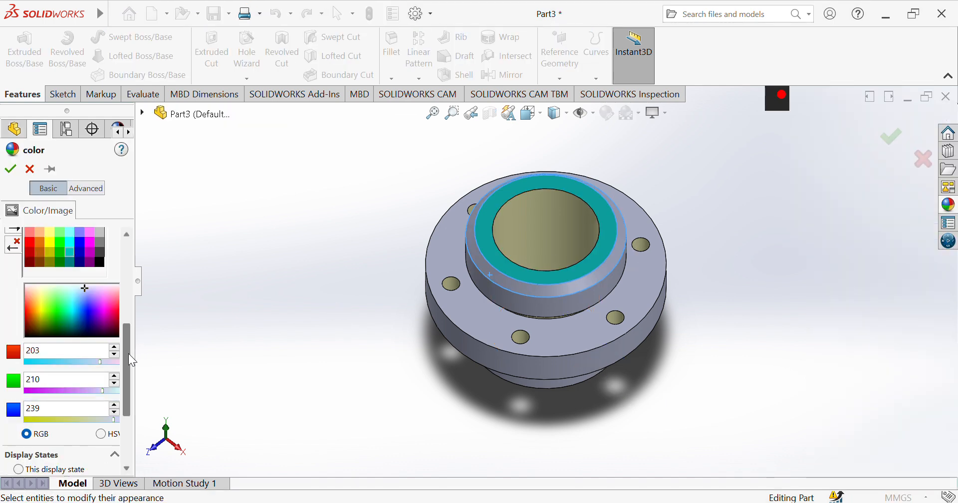
click(40, 306)
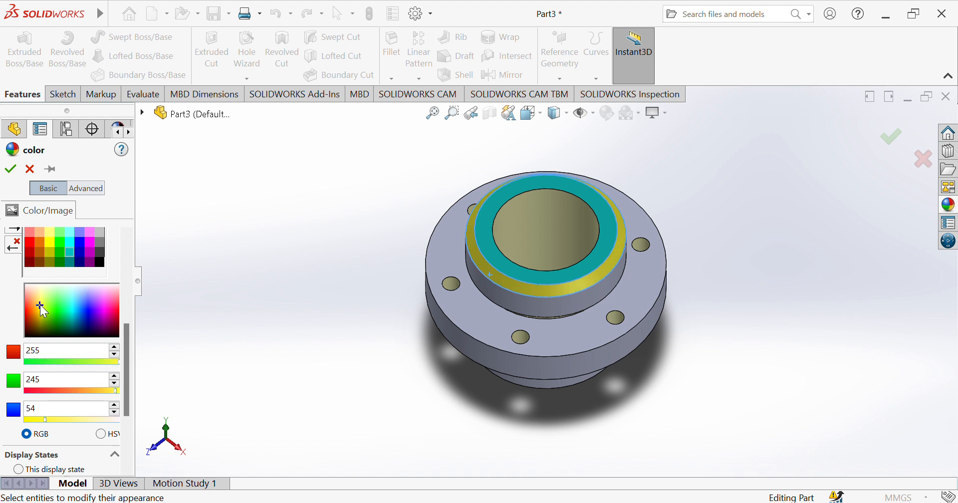
click(35, 306)
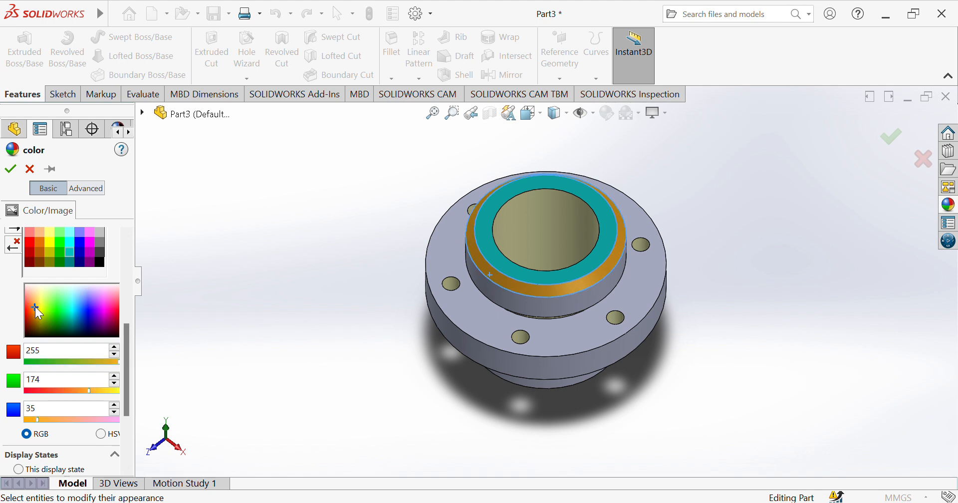
click(38, 307)
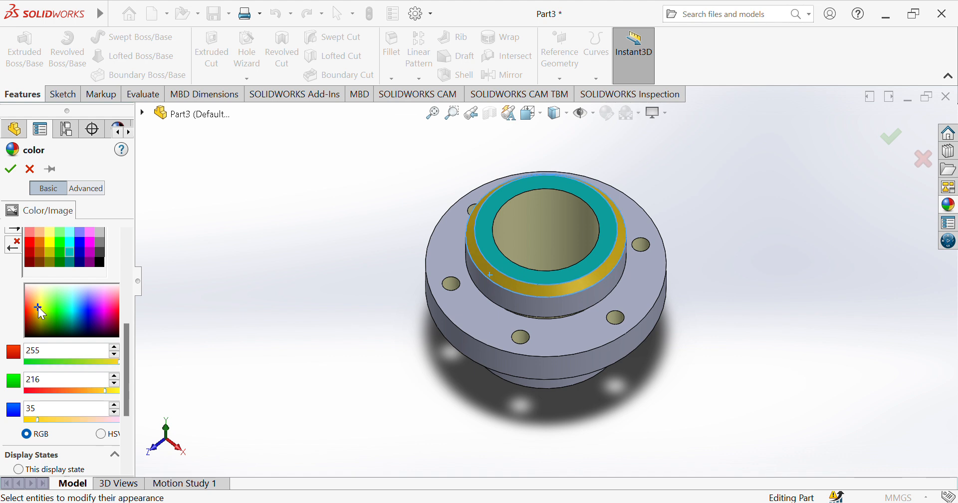
click(10, 170)
- Apply the standard light grey colour to the upper hub's outer cylindrical face and the bevelled face just below it
click(496, 289)
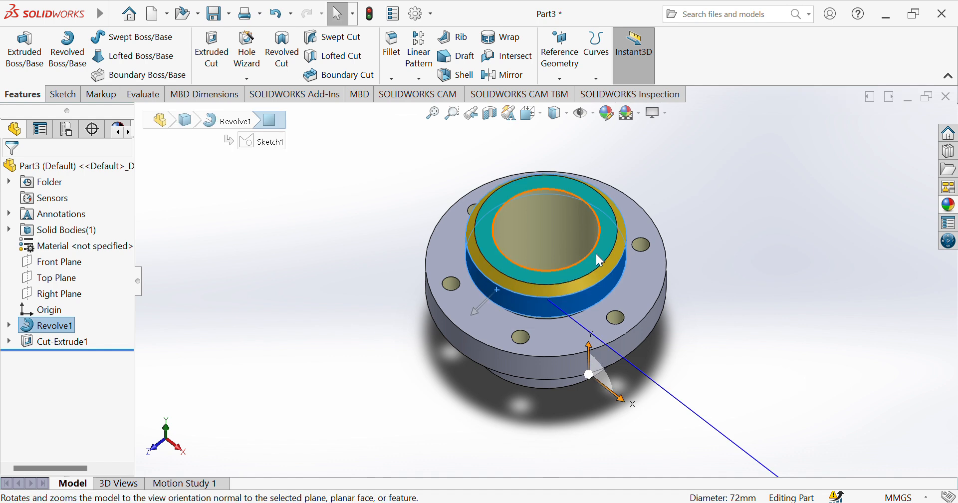
click(650, 272)
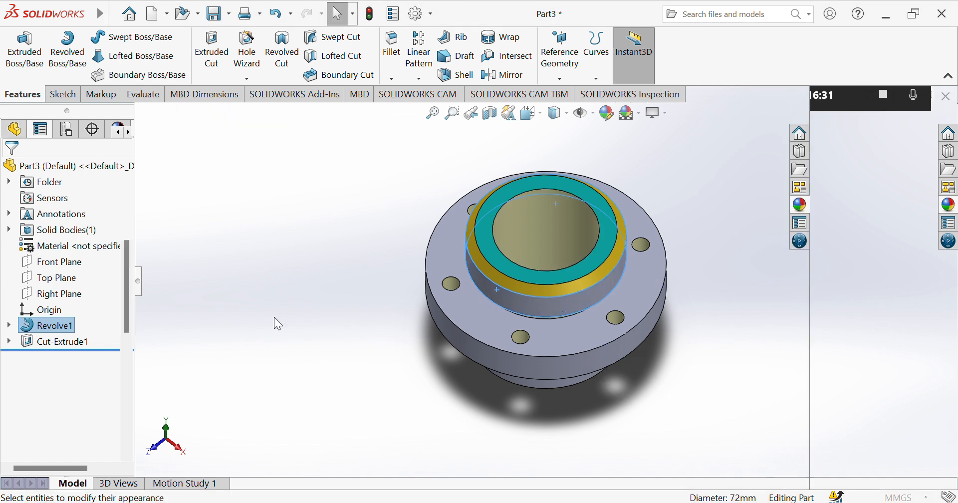
click(99, 455)
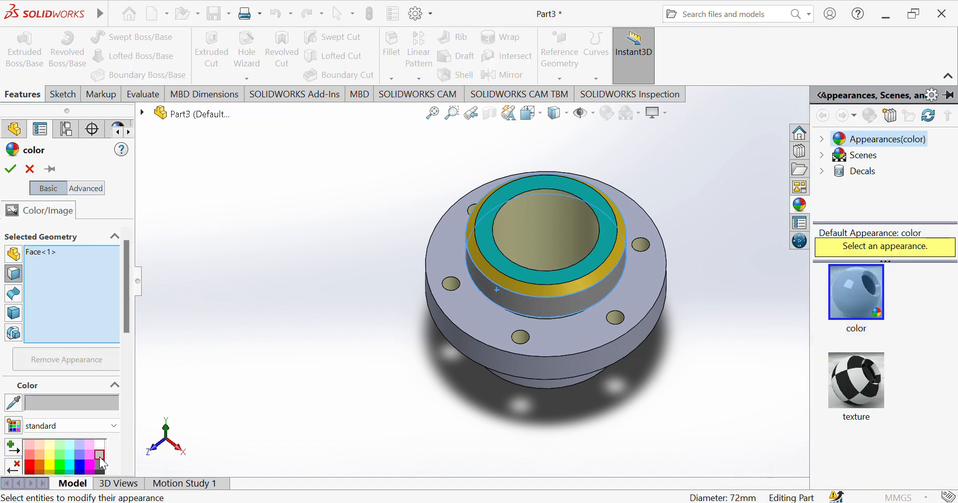
key(ctrl+1)
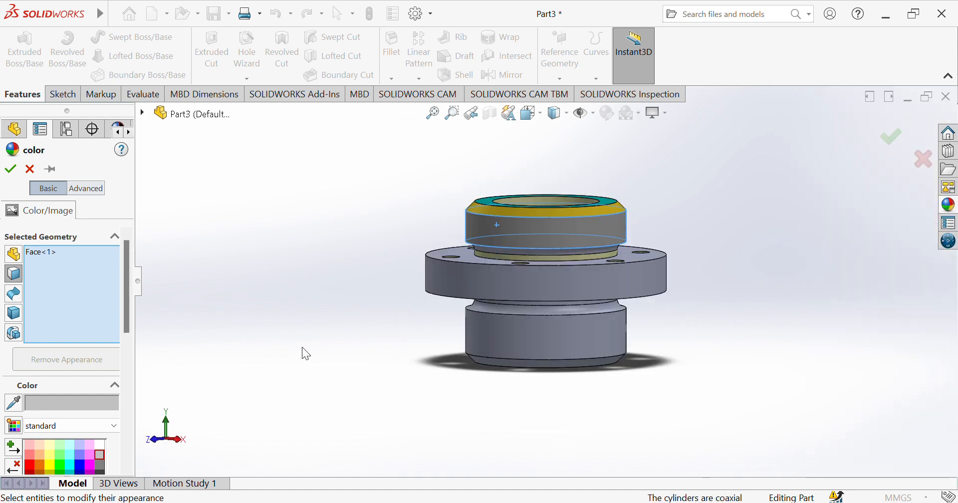
click(486, 252)
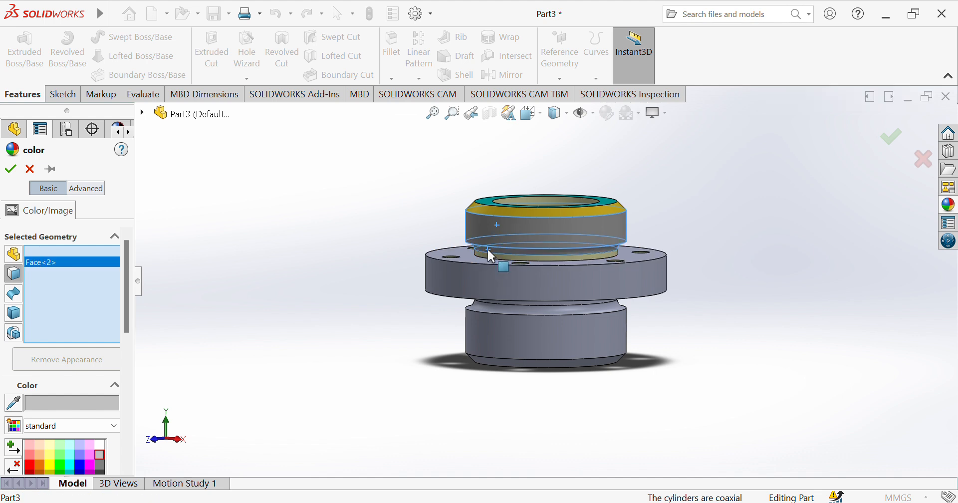
click(11, 170)
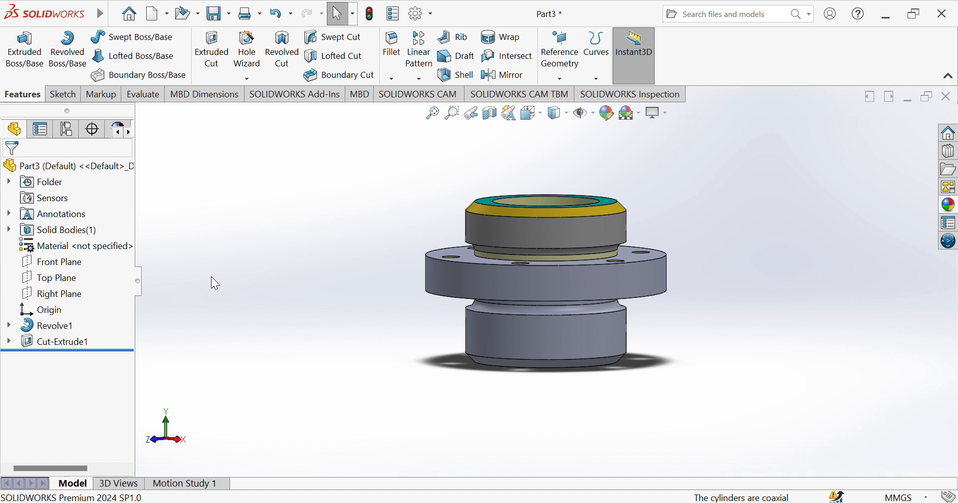
- Colour the flange's upper and lower ring-shaped faces the bright green of the standard palette
key(Down)
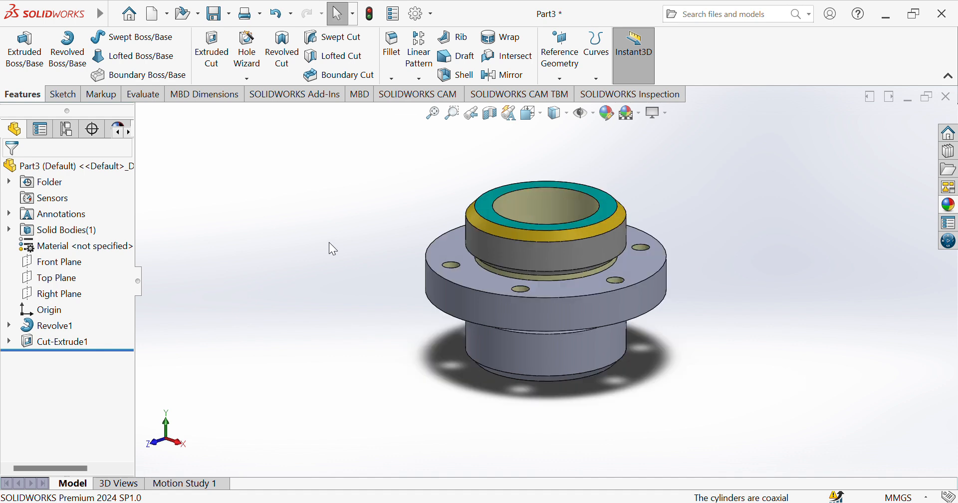
click(496, 279)
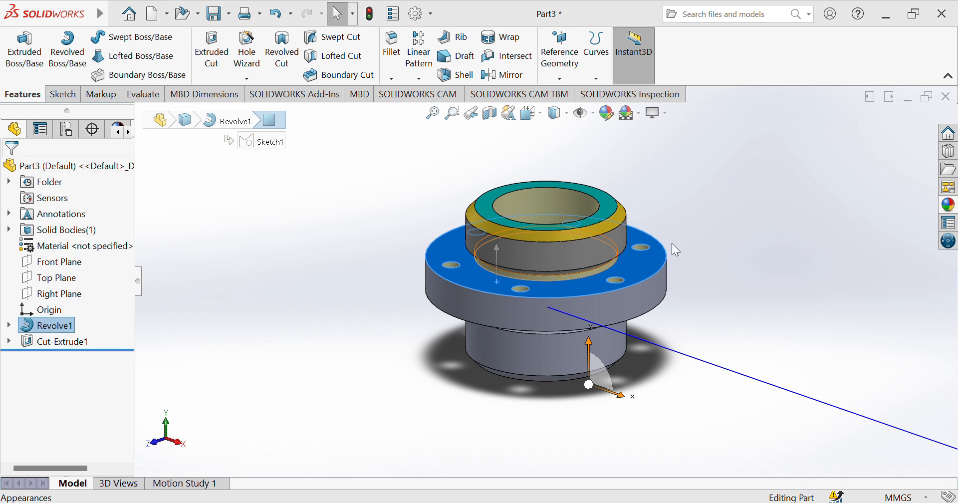
click(684, 276)
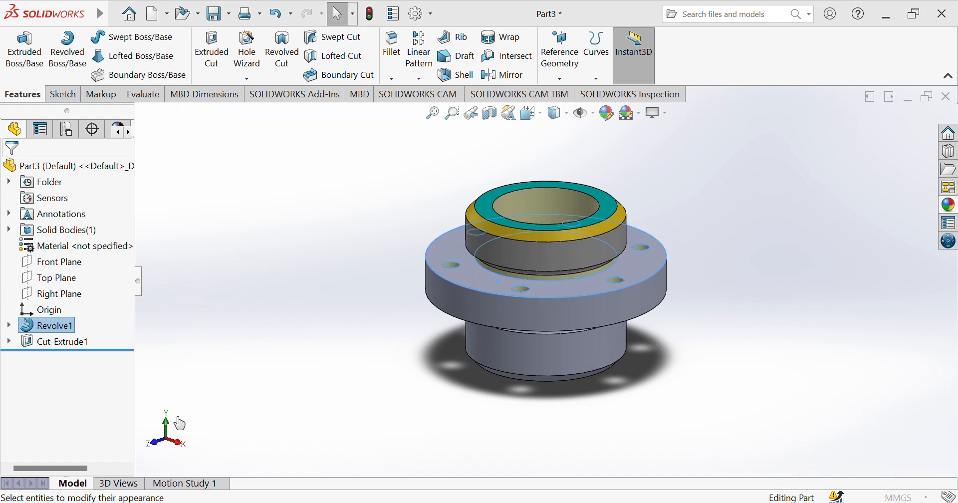
click(59, 458)
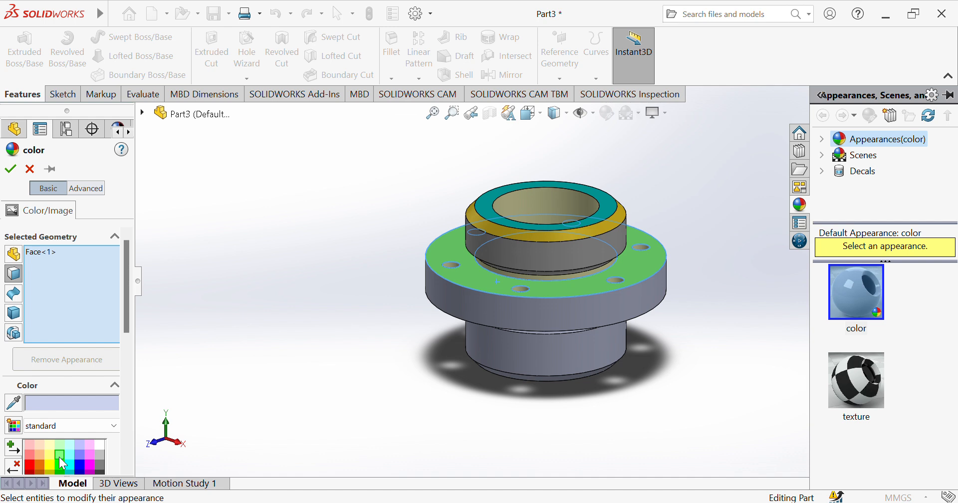
click(59, 464)
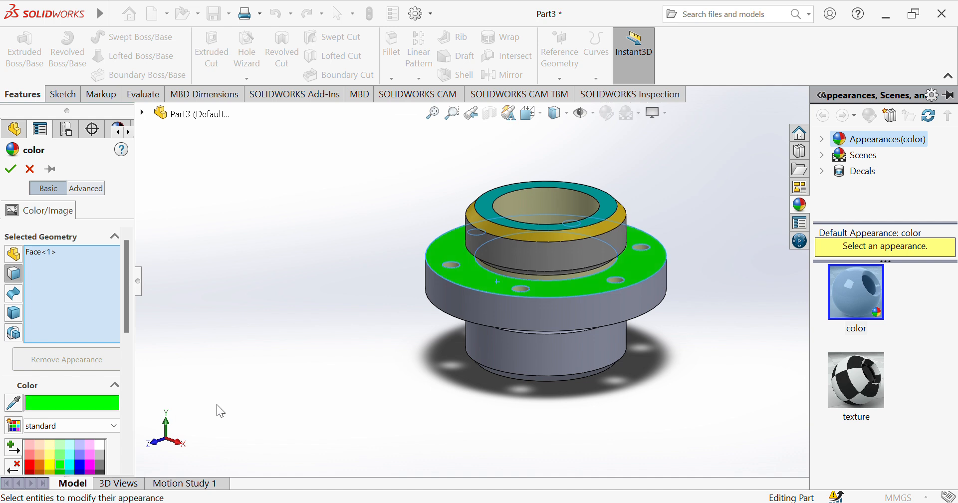
key(Up)
key(Up)
key(Up)
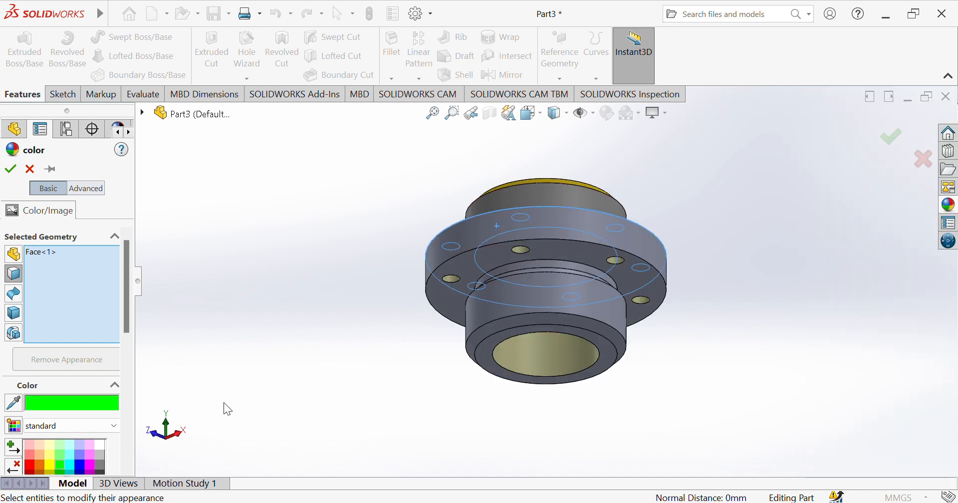
click(471, 269)
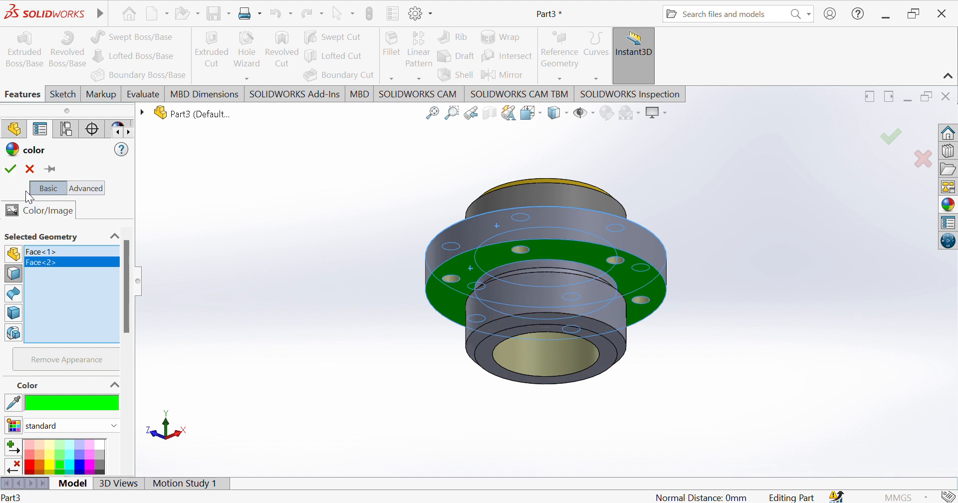
click(10, 169)
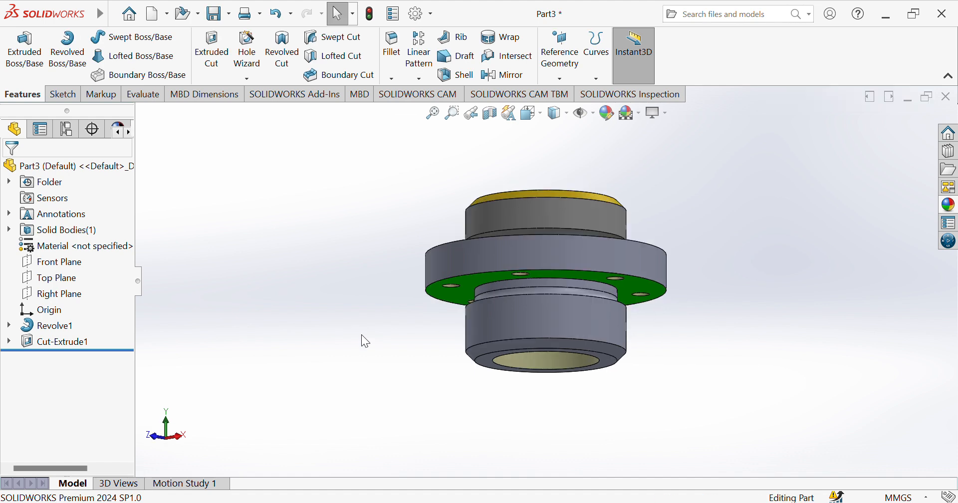
- Colour the flange's outer rim, the bevelled face above the lower hub and the hub's bottom chamfer standard magenta
click(508, 244)
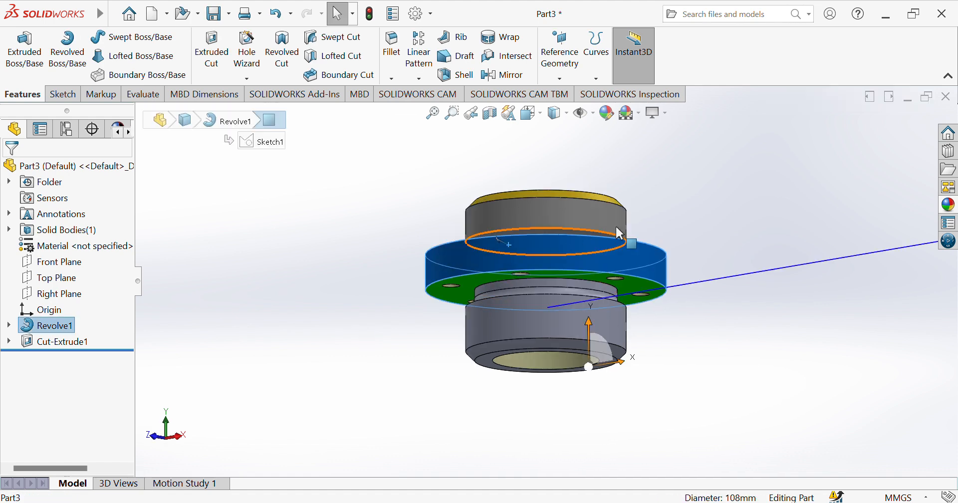
click(644, 200)
click(667, 231)
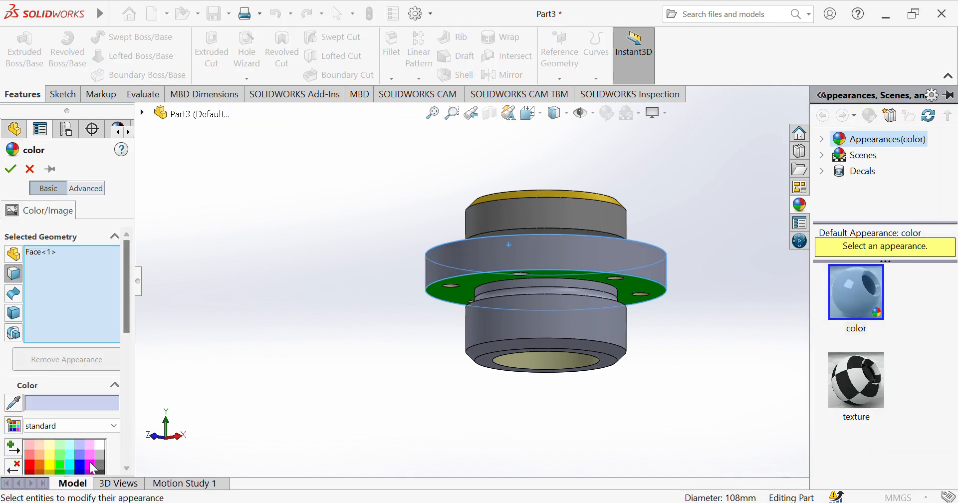
click(92, 468)
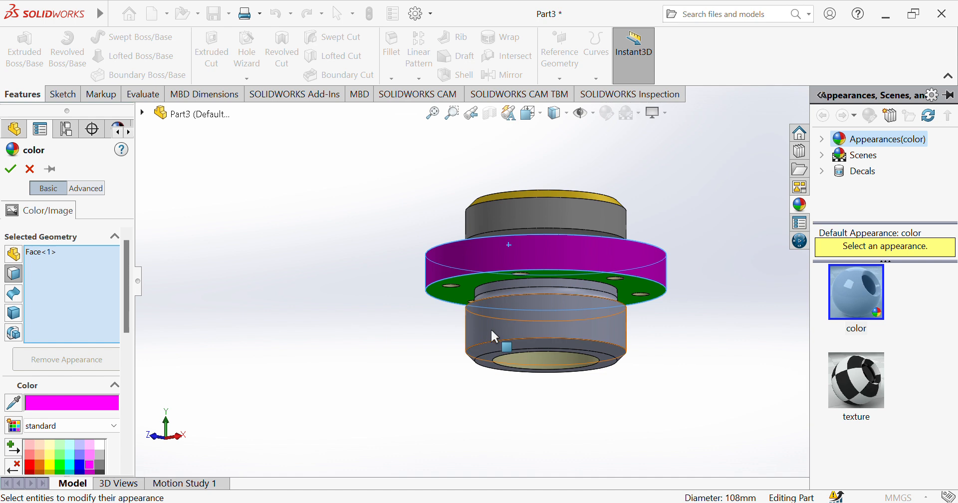
click(537, 280)
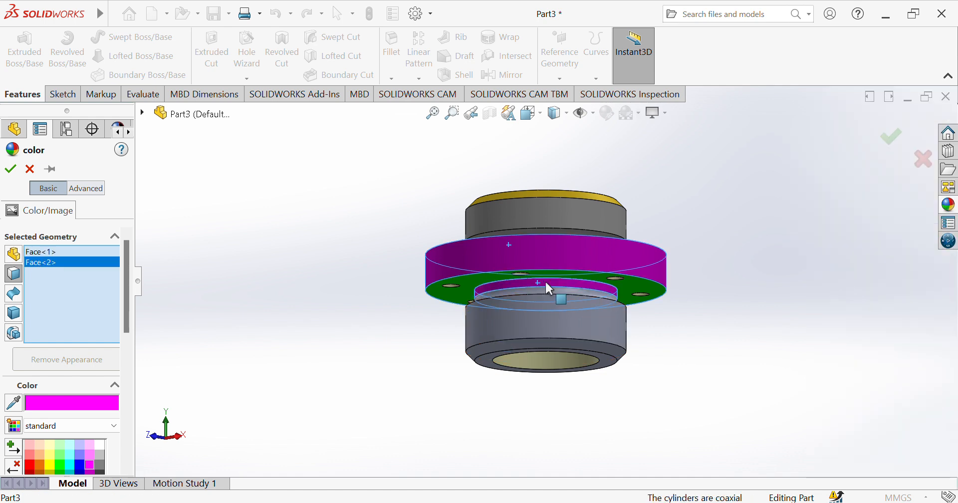
click(548, 282)
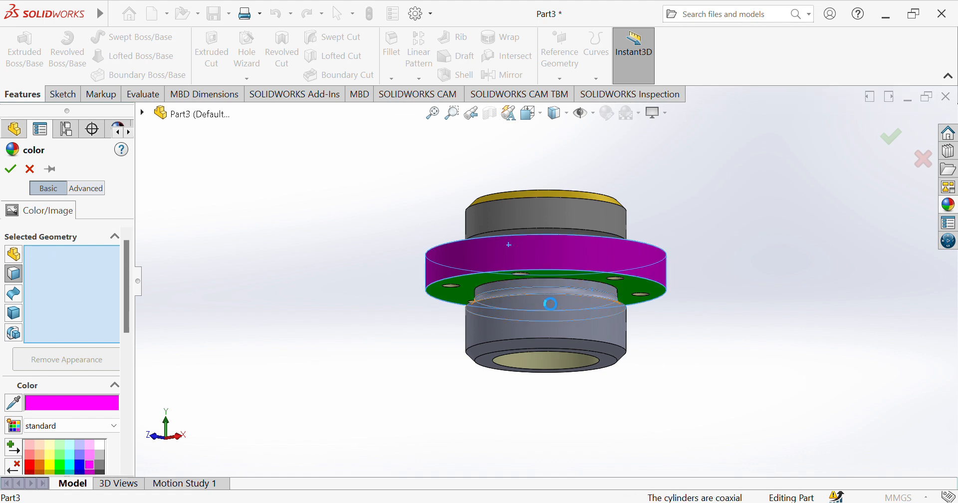
click(539, 293)
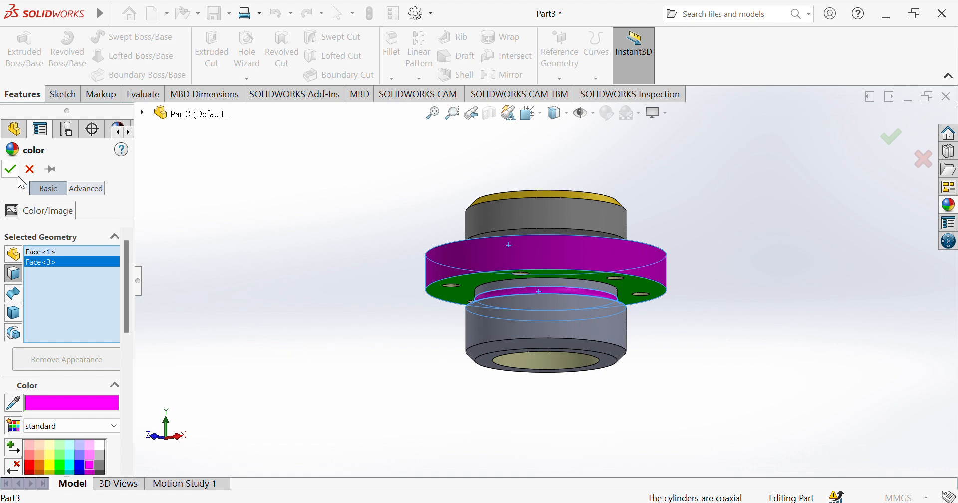
click(513, 346)
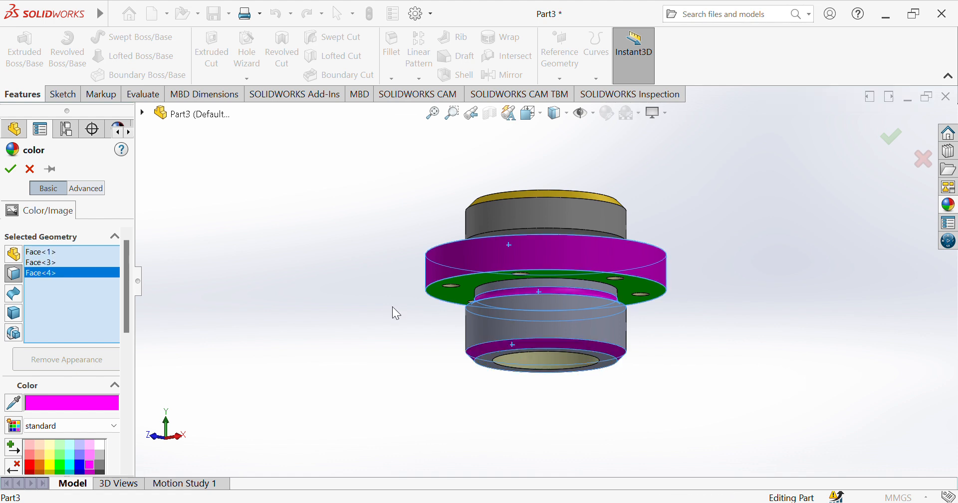
click(10, 168)
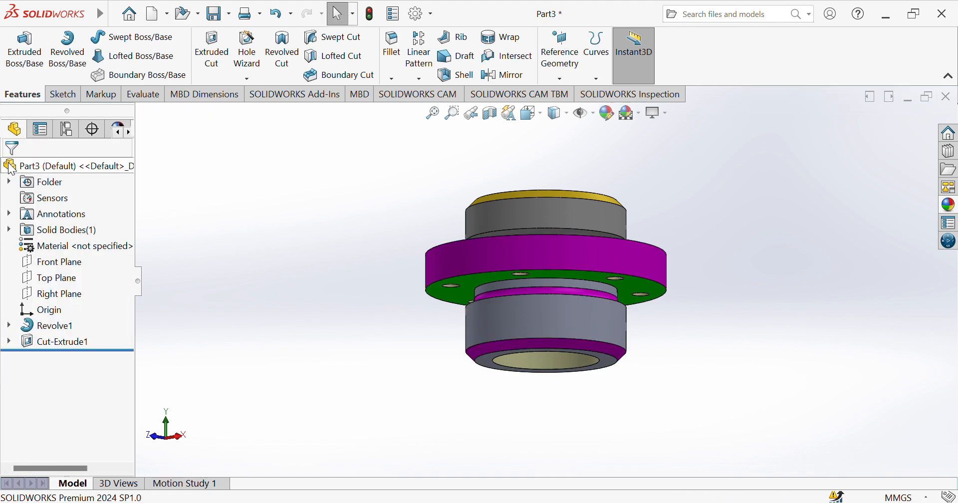
- Give the narrow cylindrical neck face just below the flange a dark purple colour, RGB 128, 0, 128
click(532, 284)
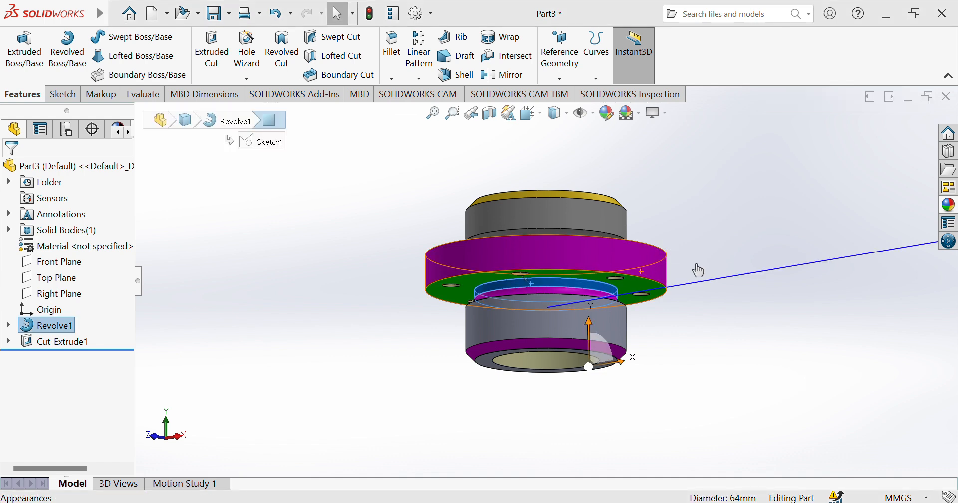
click(209, 288)
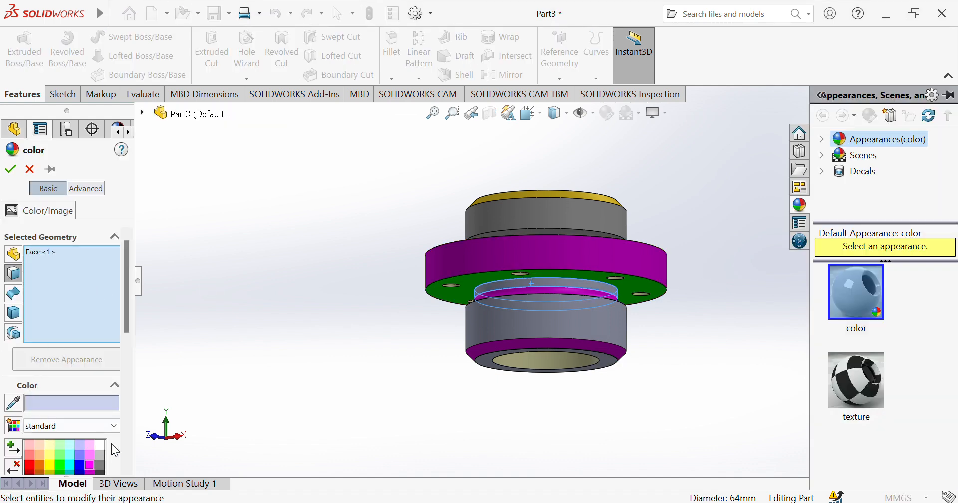
click(126, 453)
click(86, 263)
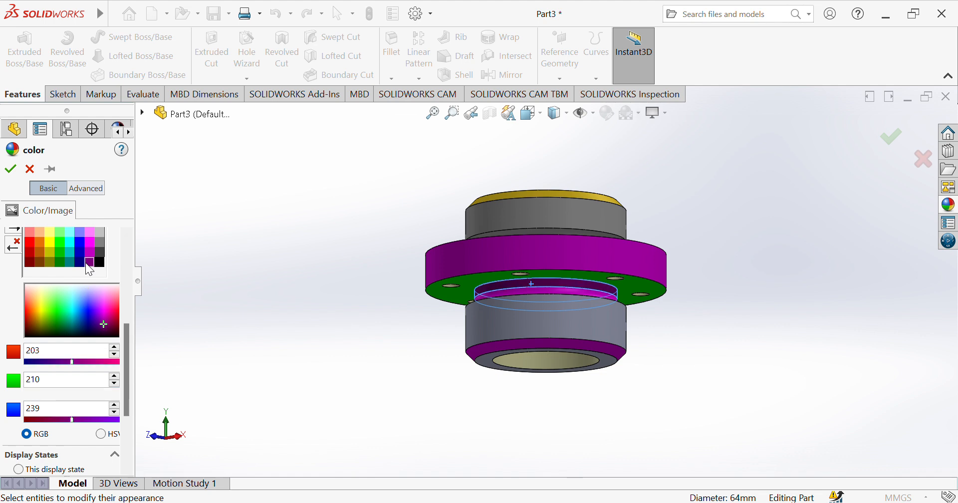
- Include the lower hub's outer cylindrical face and ring-shaped bottom end face in the dark purple selection and accept the colour
key(Down)
key(Down)
key(Up)
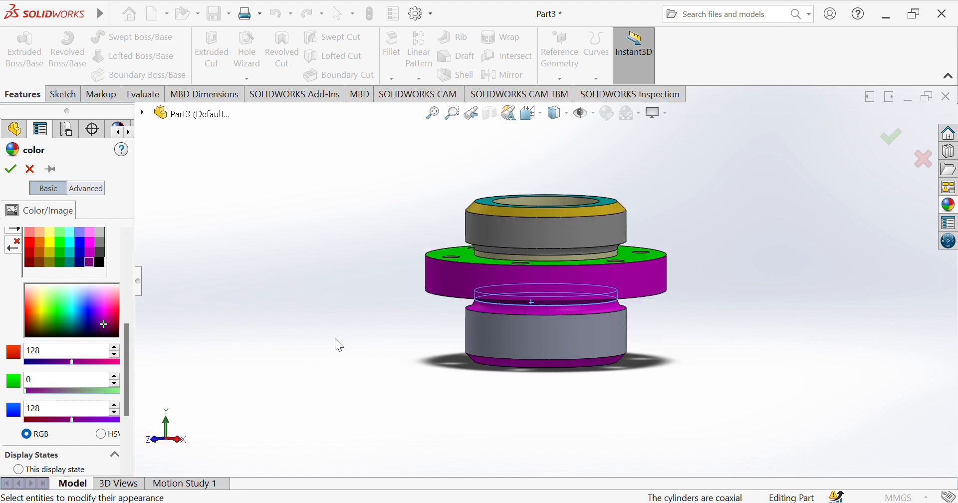
click(508, 348)
key(Down)
key(Up)
key(Up)
key(Up)
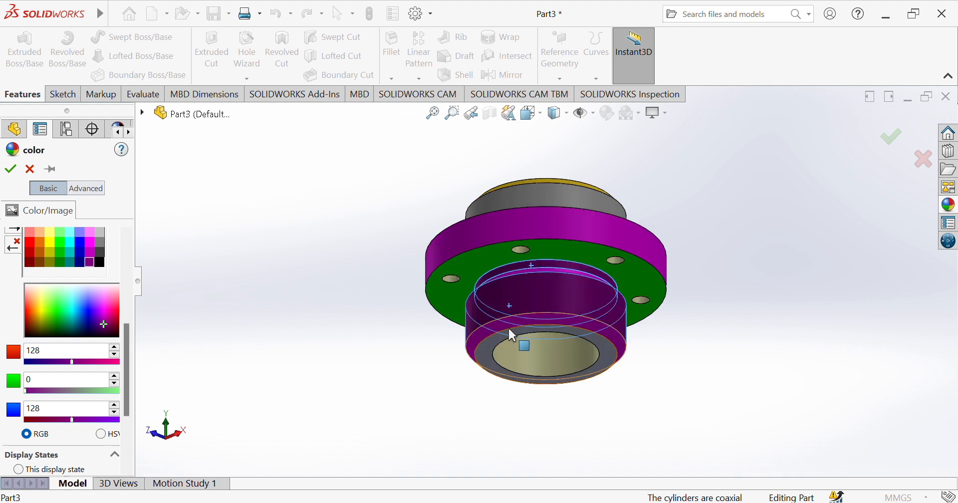
click(510, 333)
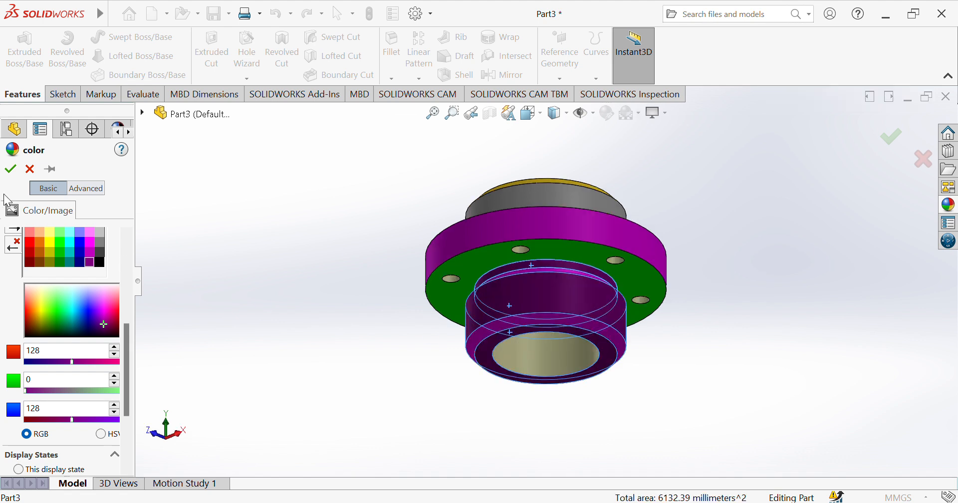
click(10, 171)
- Examine the coloured faces of the finished part in isometric view and from all sides
key(Down)
key(Down)
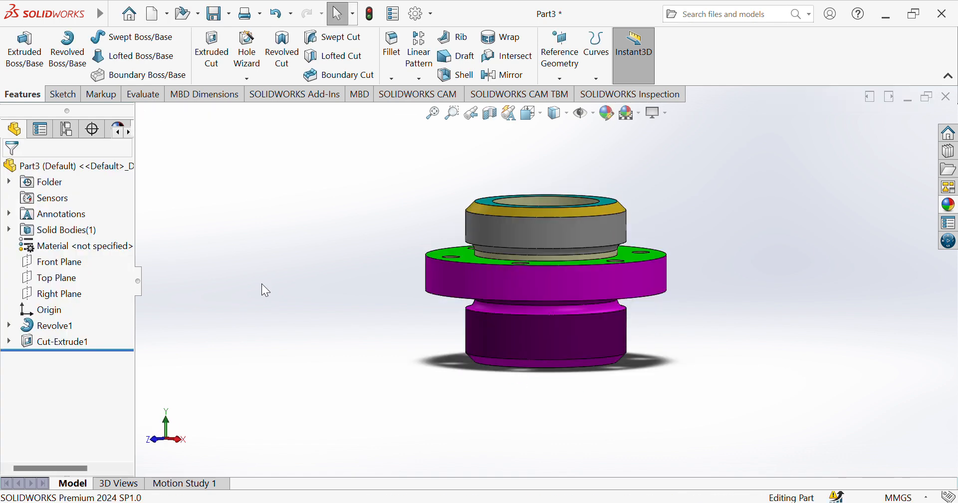
key(Up)
key(Down)
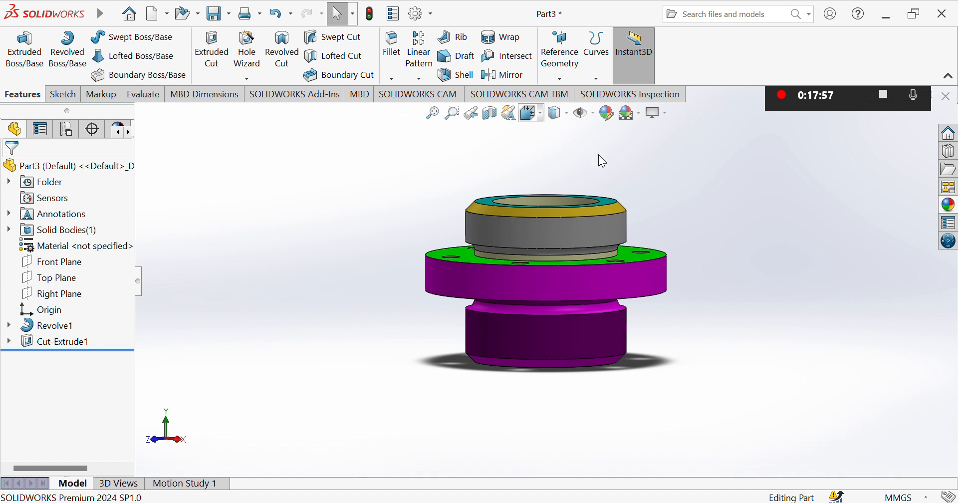
key(ctrl+7)
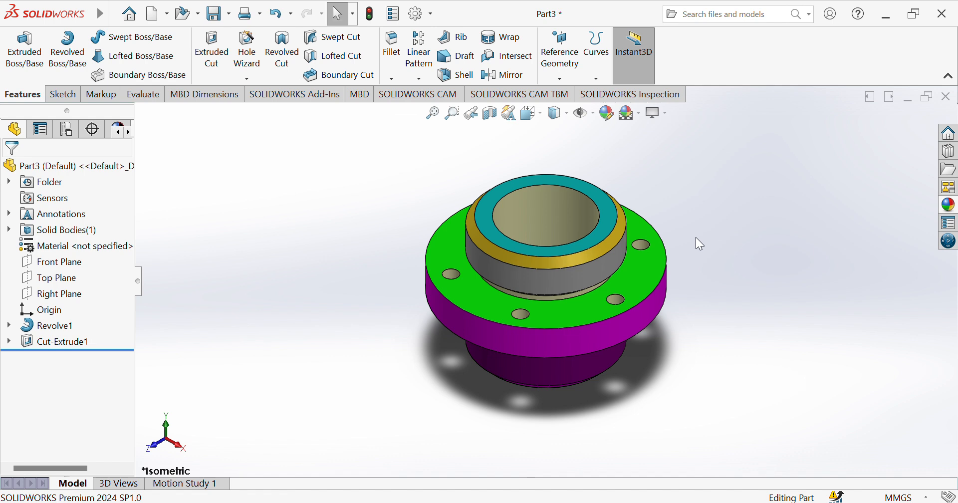
key(Right)
key(Right)
key(Right)
key(Right)
key(Right)
key(Right)
key(Right)
key(Right)
key(Right)
key(Right)
key(Right)
key(Right)
key(Right)
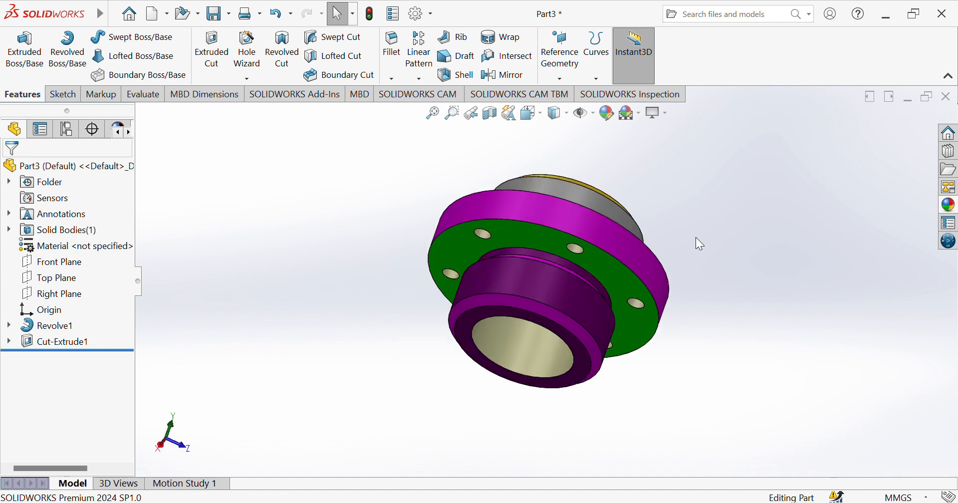
key(Right)
key(Right)
key(Right)
key(Right)
key(Right)
key(Right)
key(Right)
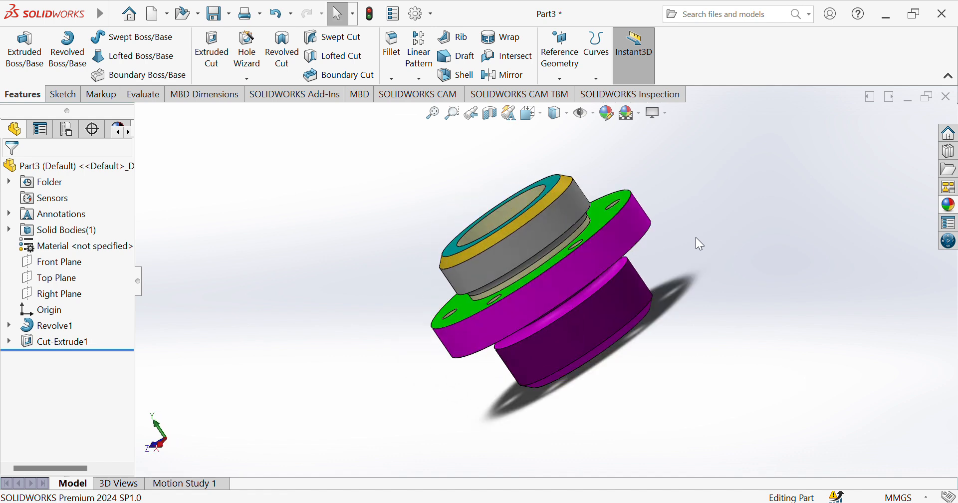
key(Up)
key(Up)
key(Up)
key(Up)
key(Up)
key(Up)
key(Up)
key(Up)
key(Up)
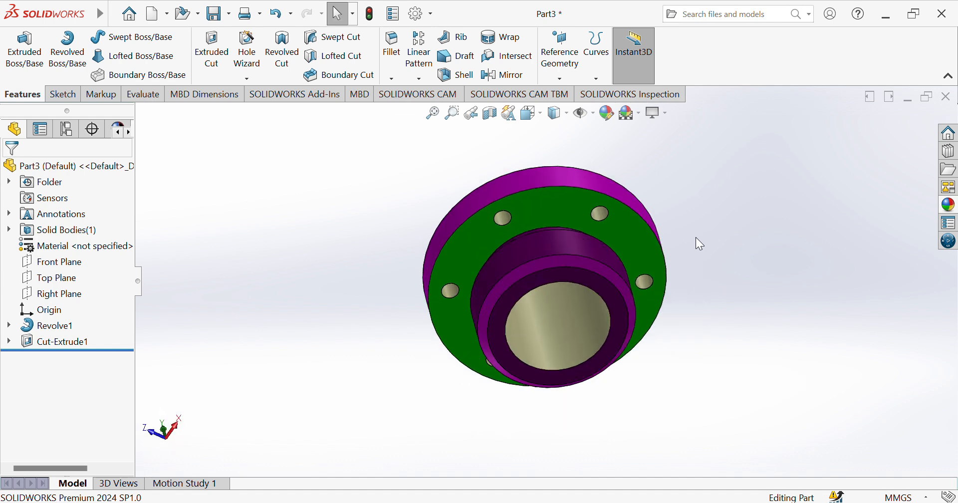
key(Up)
key(Up)
key(Up)
key(Up)
key(Up)
key(Up)
key(Up)
key(Up)
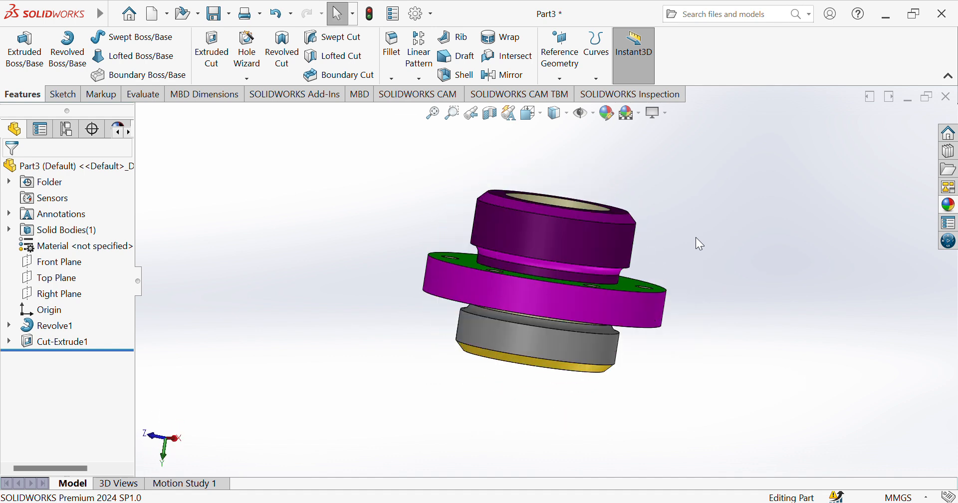
key(Up)
key(Up)
key(Up)
key(Up)
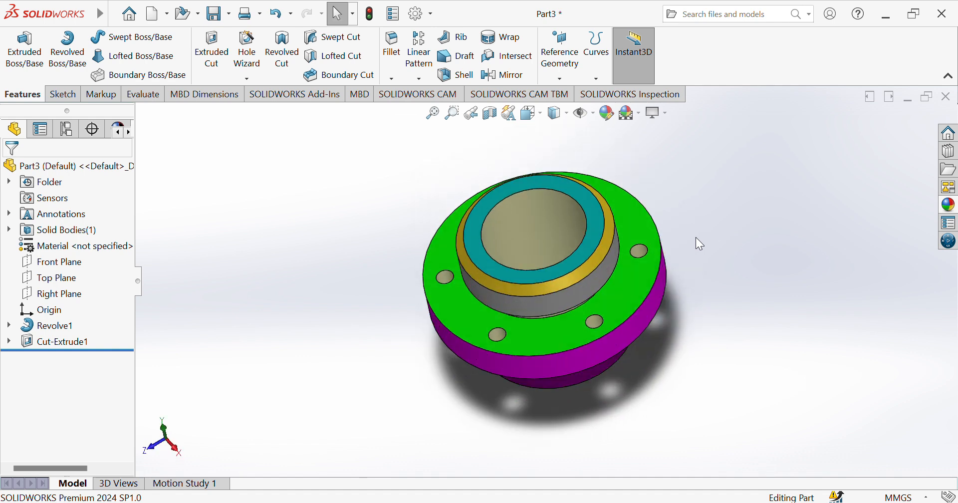
key(Up)
key(Up)
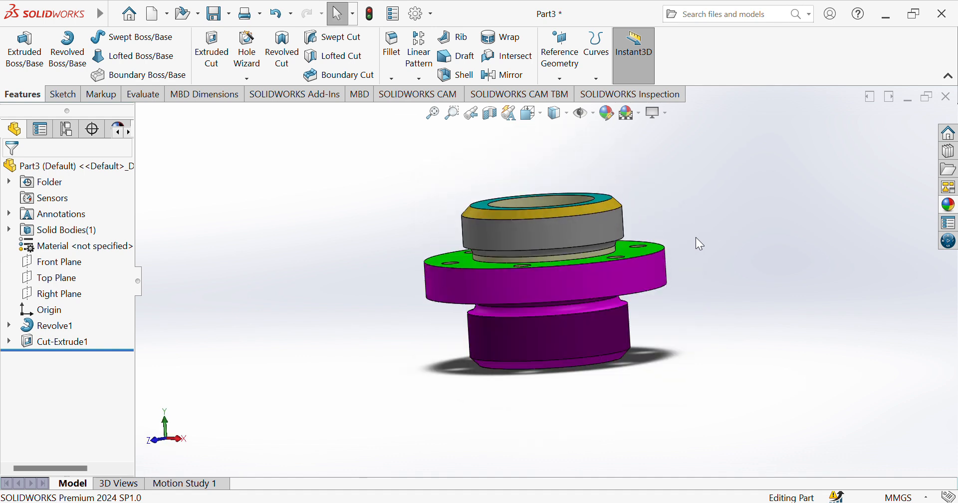